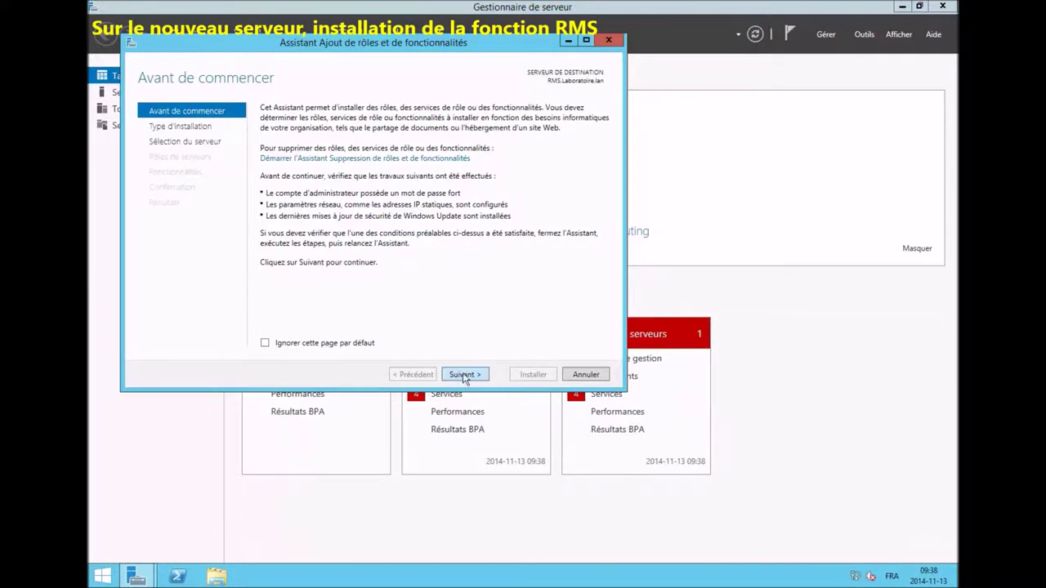
Choose a role-based or feature-based installation targeting the server RMS.Laboratoire.lan from the server pool.
left_click(477, 377)
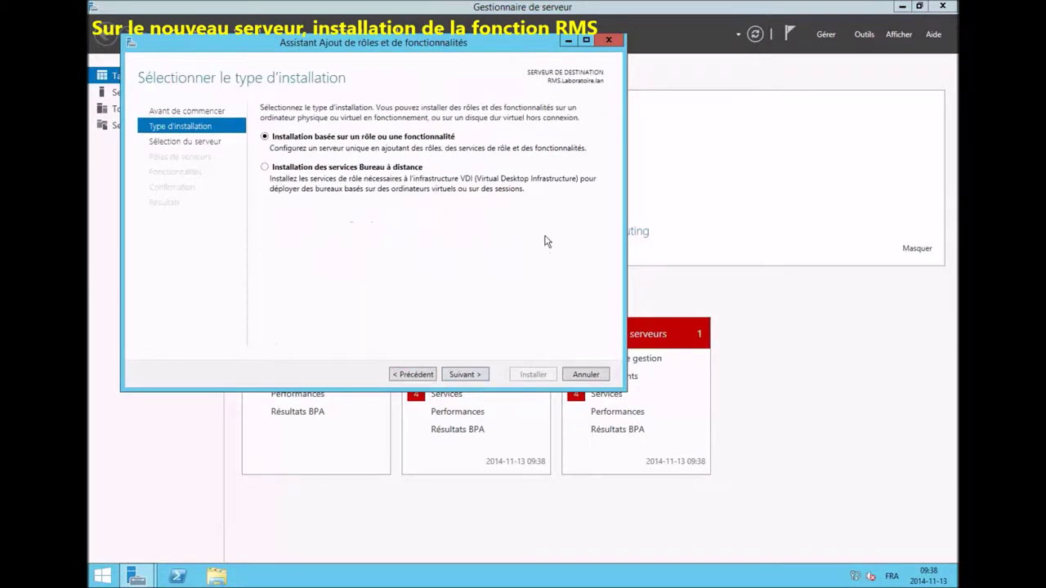
left_click(479, 377)
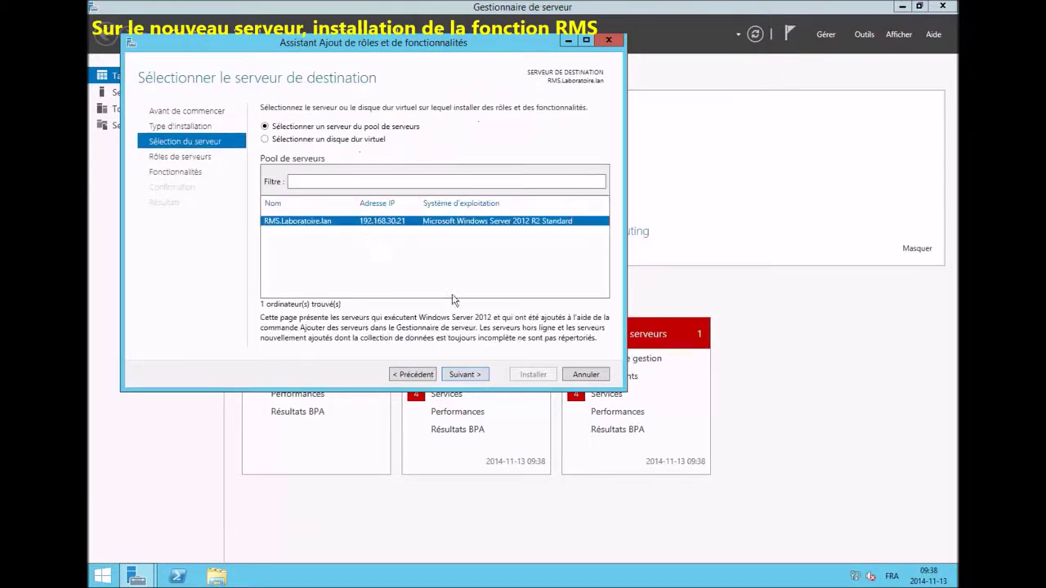
left_click(485, 377)
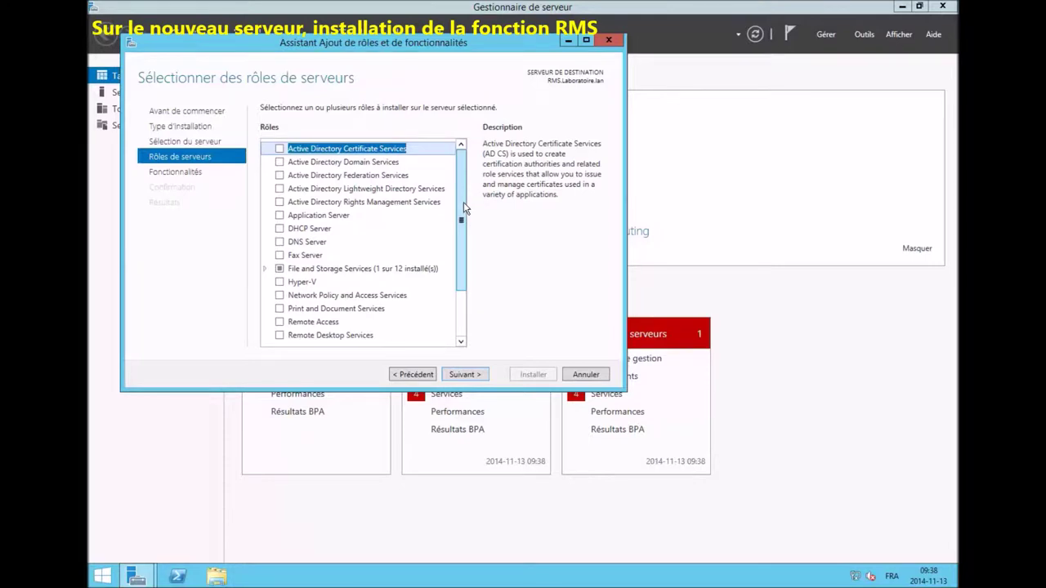
Select the Active Directory Rights Management Services role and add its required features, including the management tools.
left_click(280, 203)
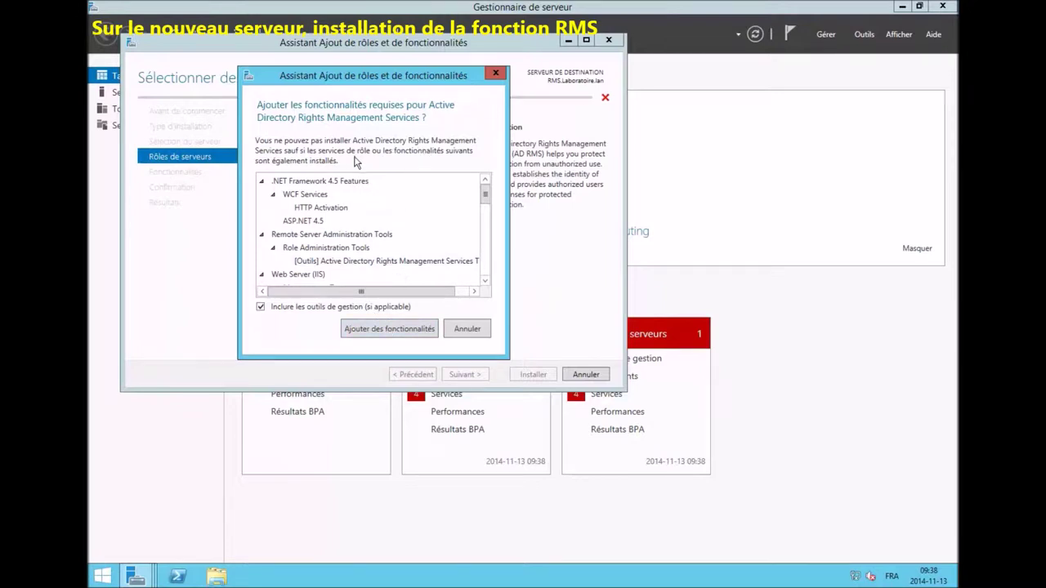
left_click(397, 331)
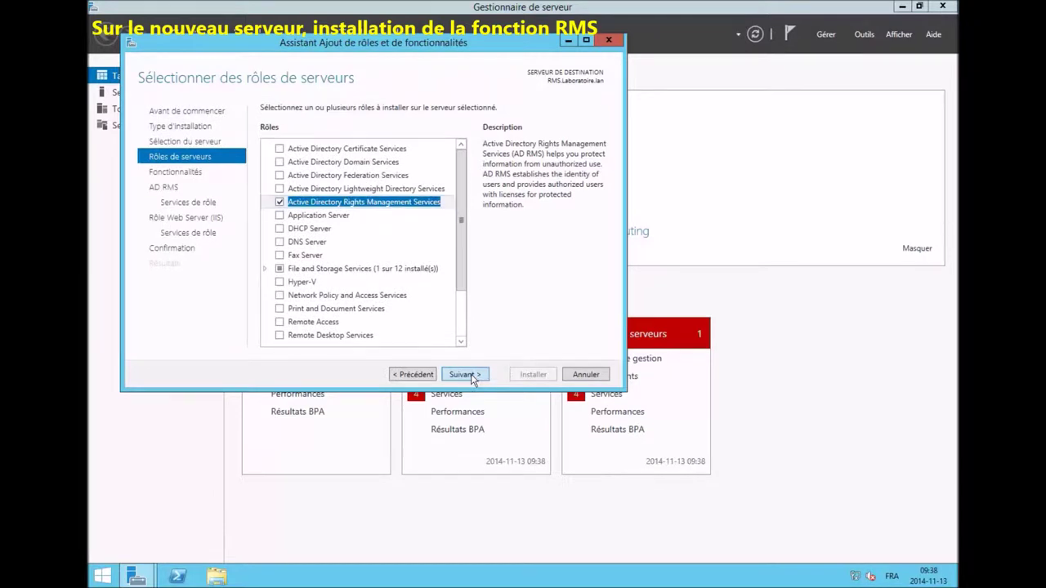
key("Return")
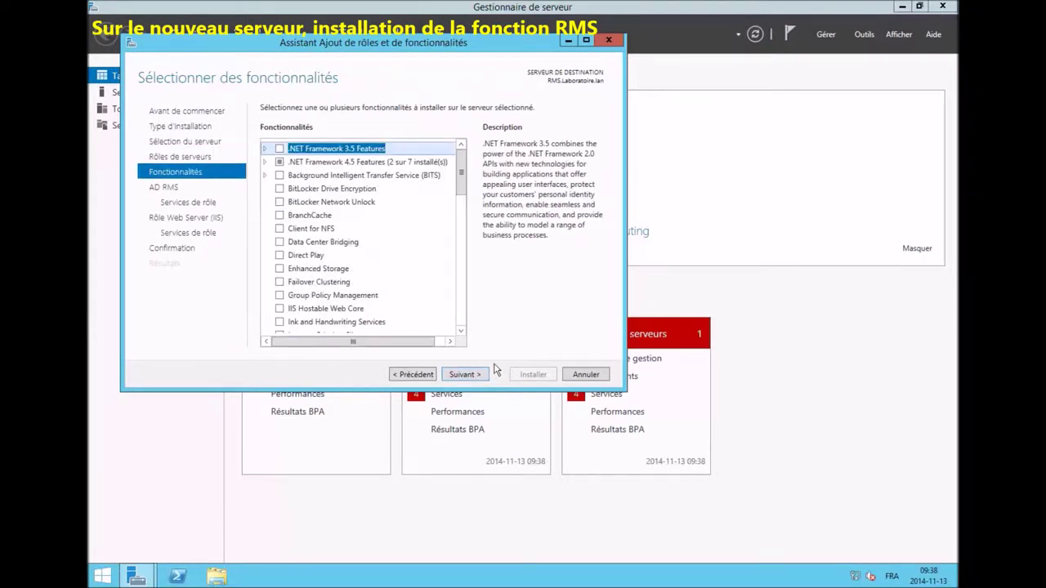
Accept the default features and role services for AD RMS and Web Server (IIS), install them, and close the wizard.
left_click(463, 374)
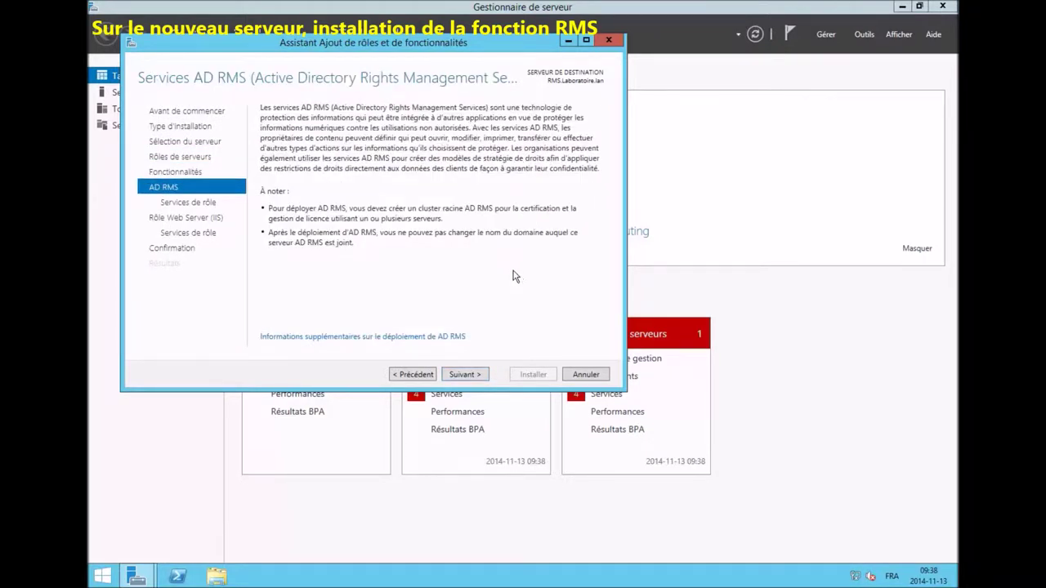
left_click(469, 374)
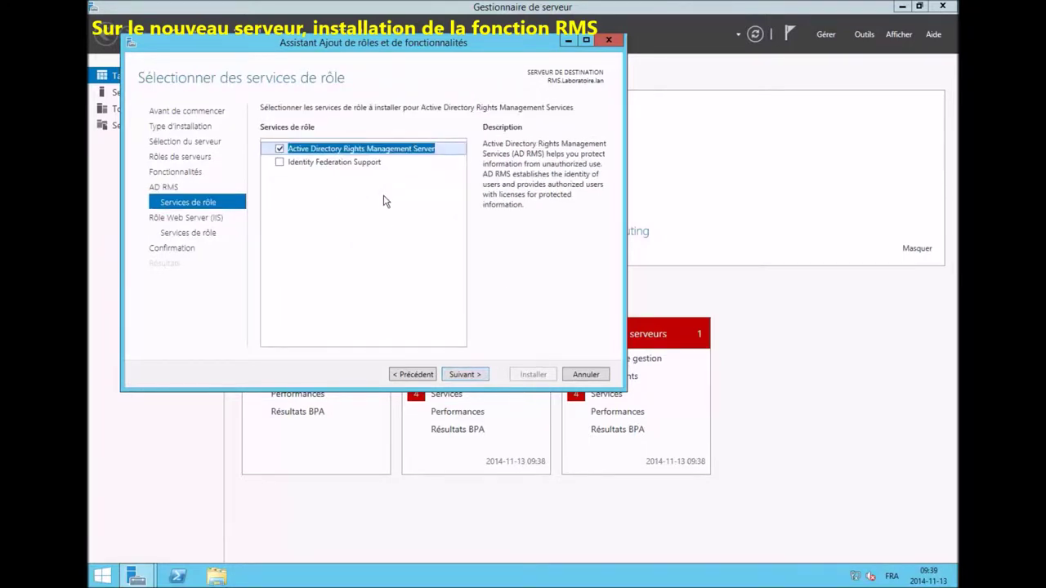
left_click(466, 375)
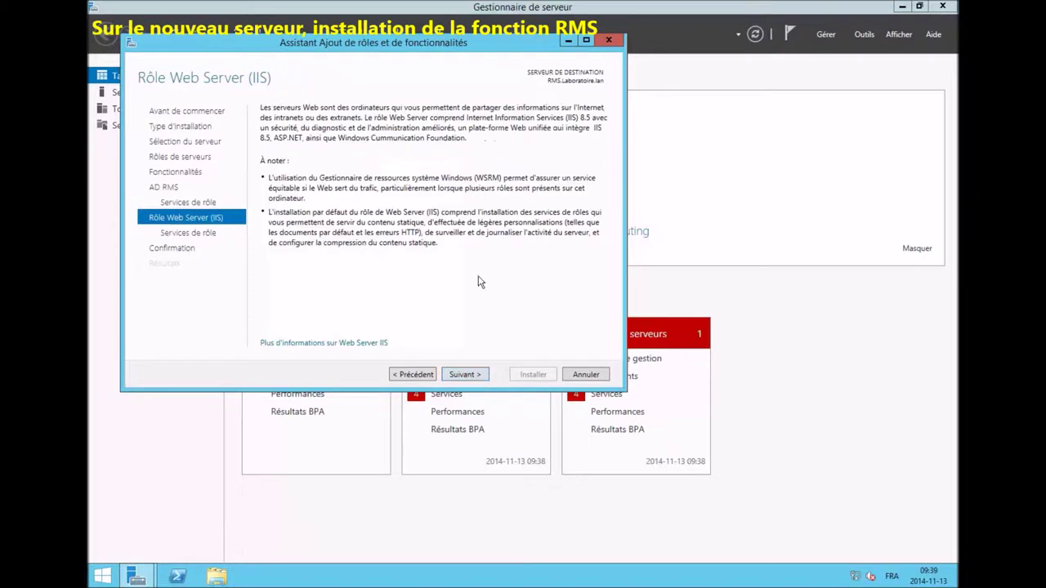
left_click(462, 374)
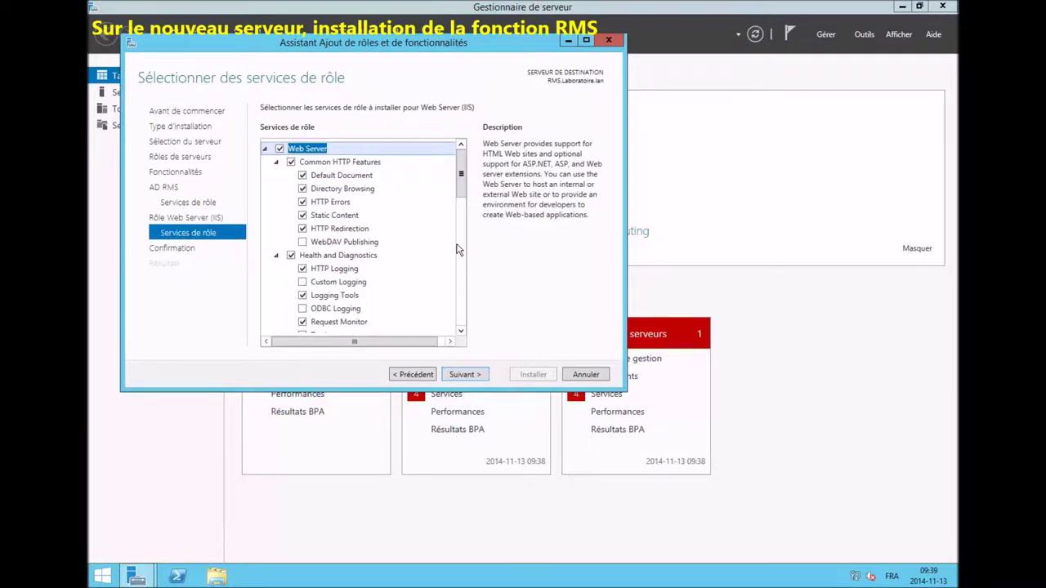
left_click(464, 374)
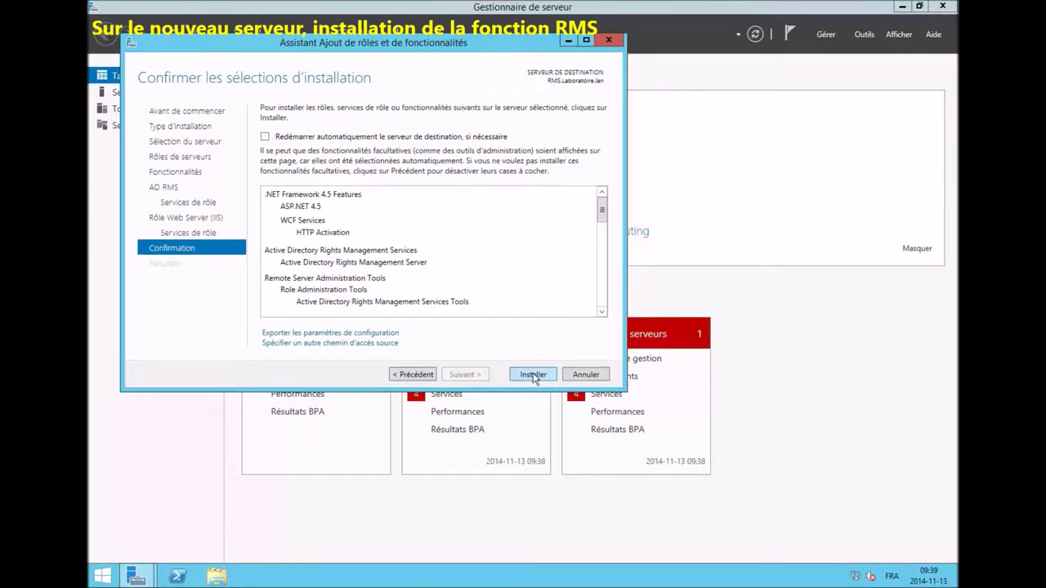
left_click(537, 377)
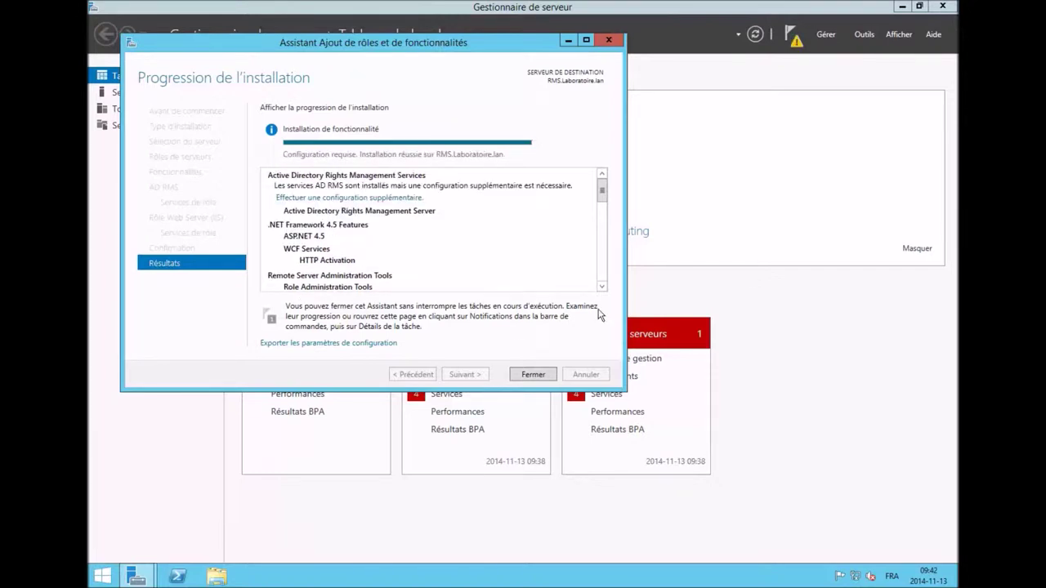
left_click(542, 377)
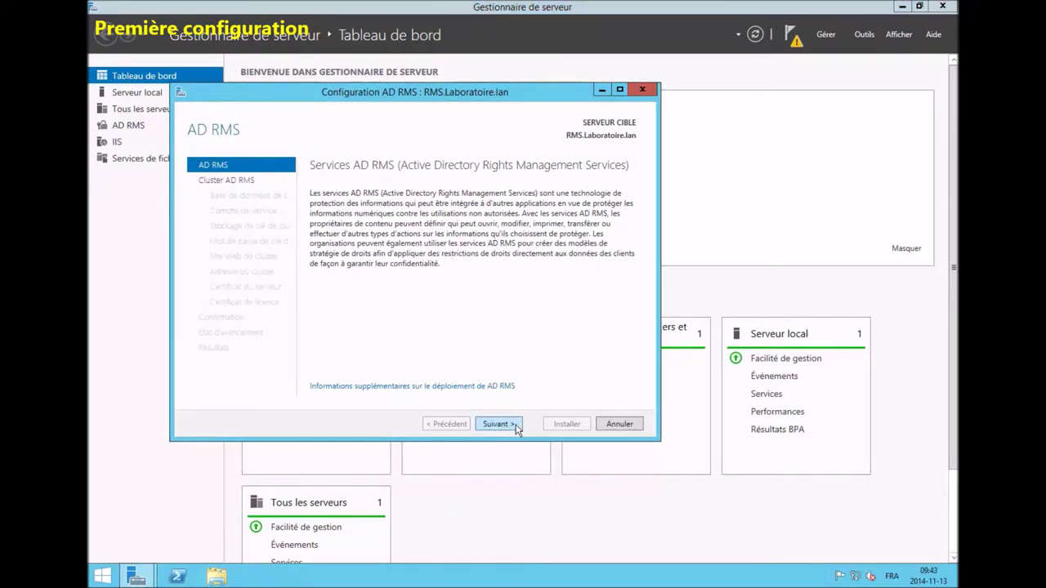
Create a new AD RMS root cluster that uses the Windows internal database on this server.
left_click(517, 425)
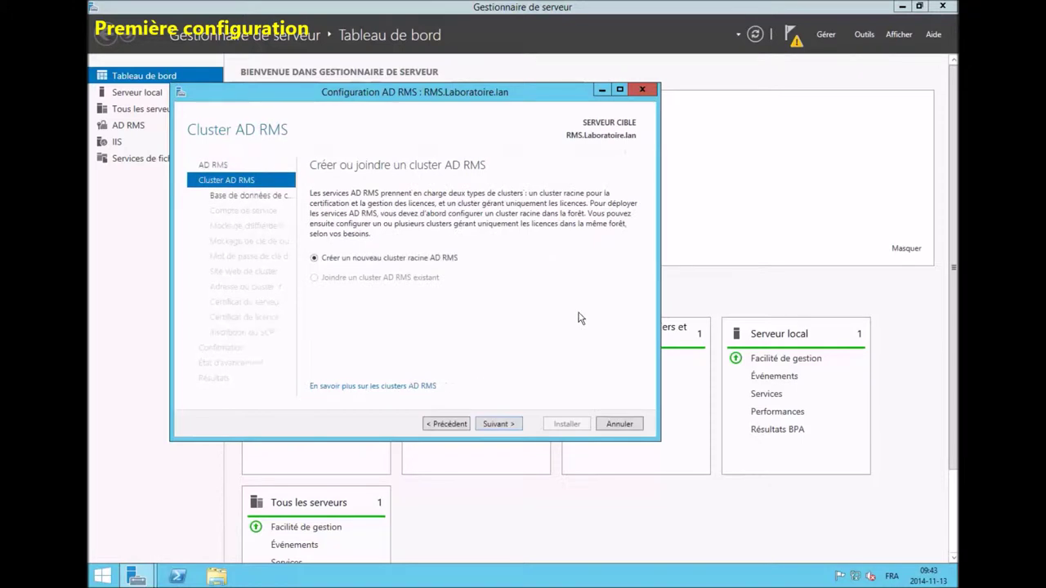
left_click(498, 424)
left_click(314, 351)
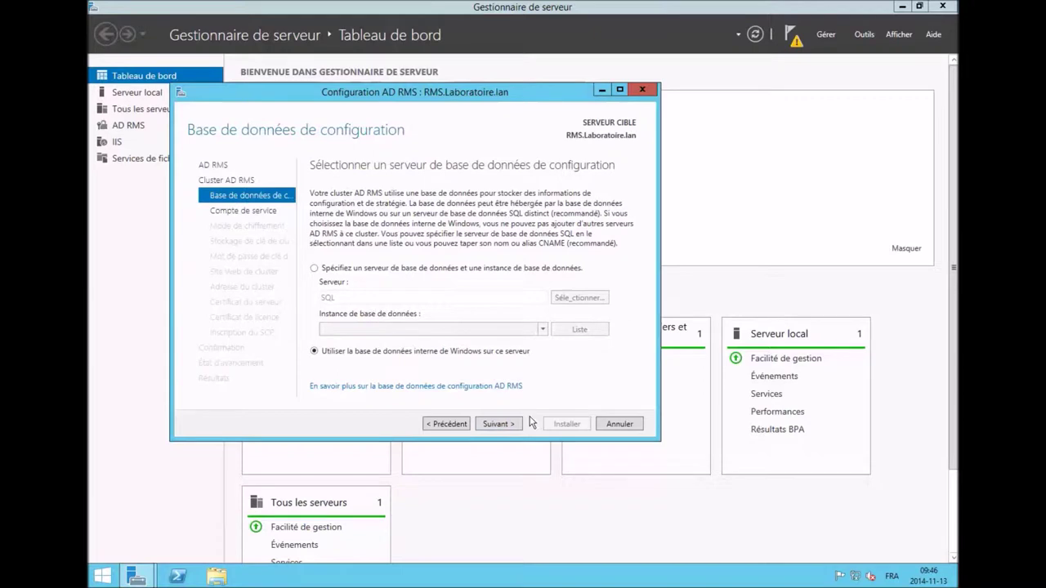
left_click(508, 424)
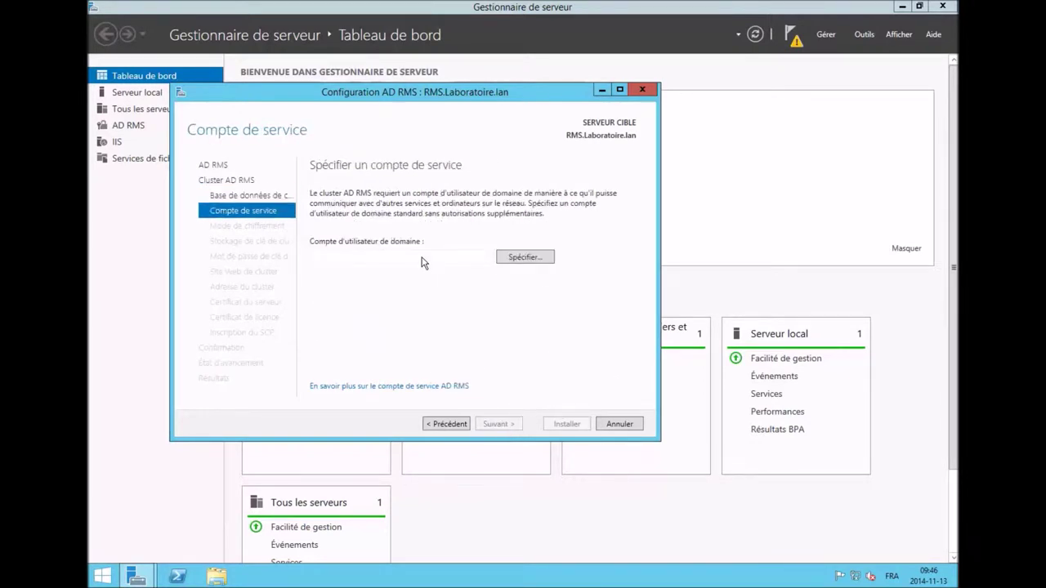
Specify the domain user svc_RMS as the AD RMS service account and enter the account password.
left_click(505, 261)
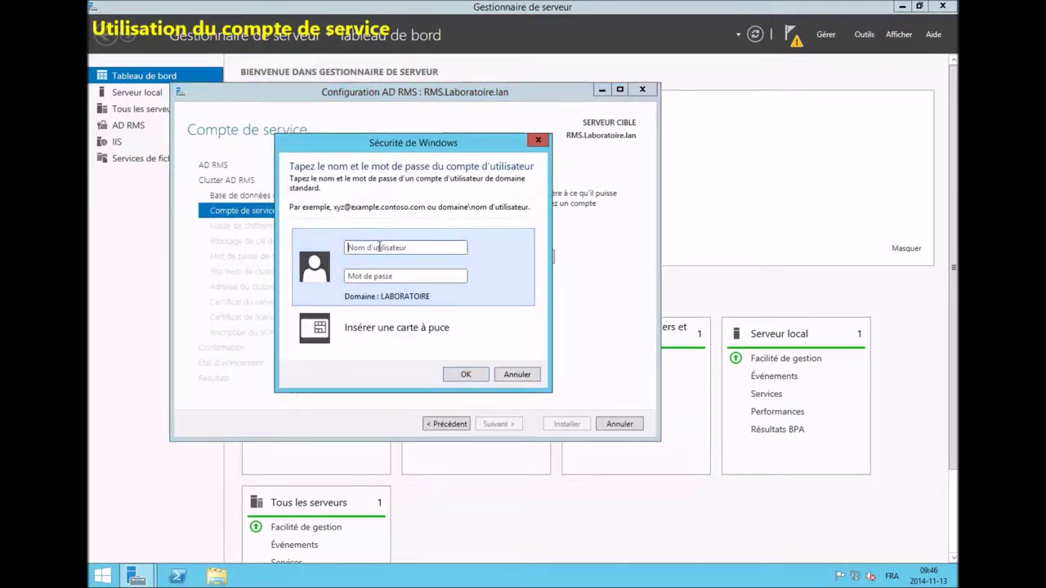
type("svc_RMS")
left_click(405, 276)
type("•••••••")
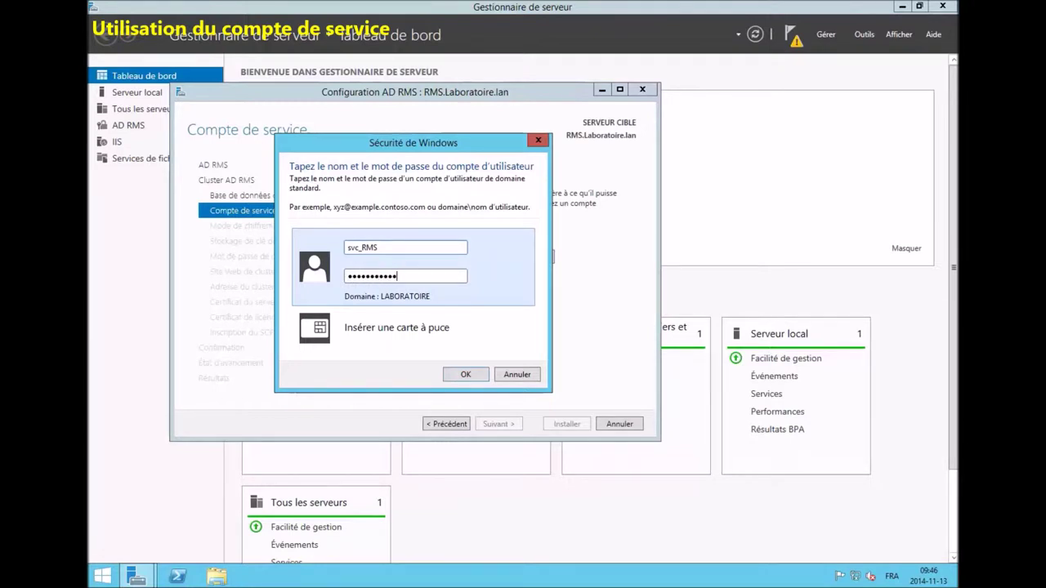
left_click(462, 374)
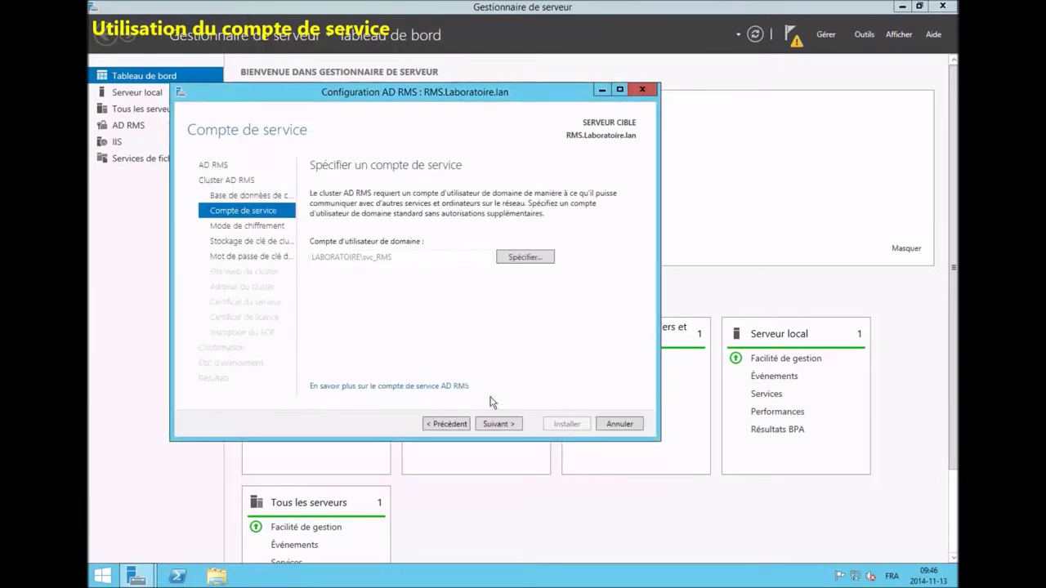
left_click(497, 424)
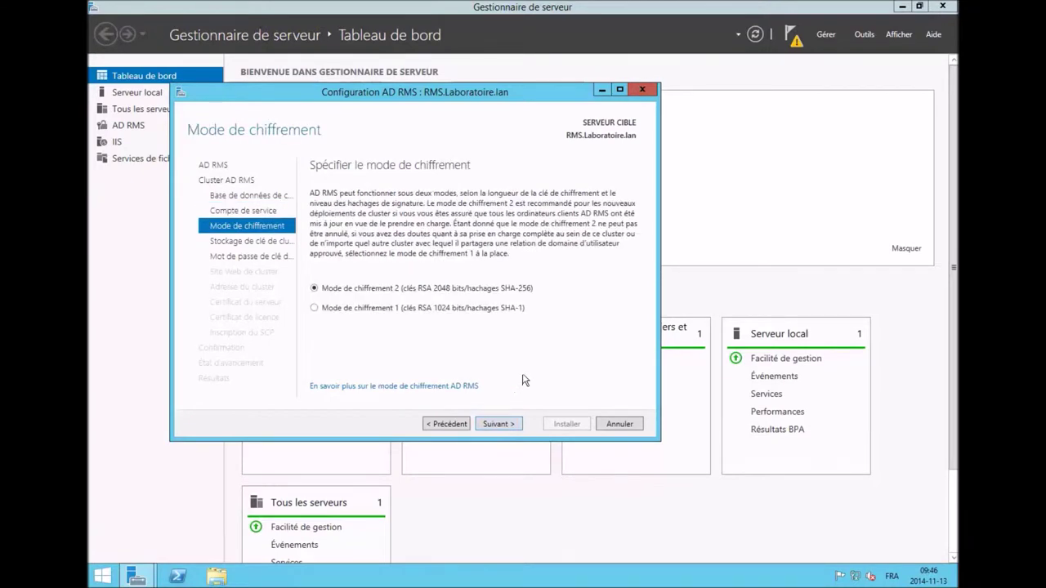
Keep encryption mode 2 with centrally managed key storage, and enter and confirm the cluster key password.
left_click(500, 424)
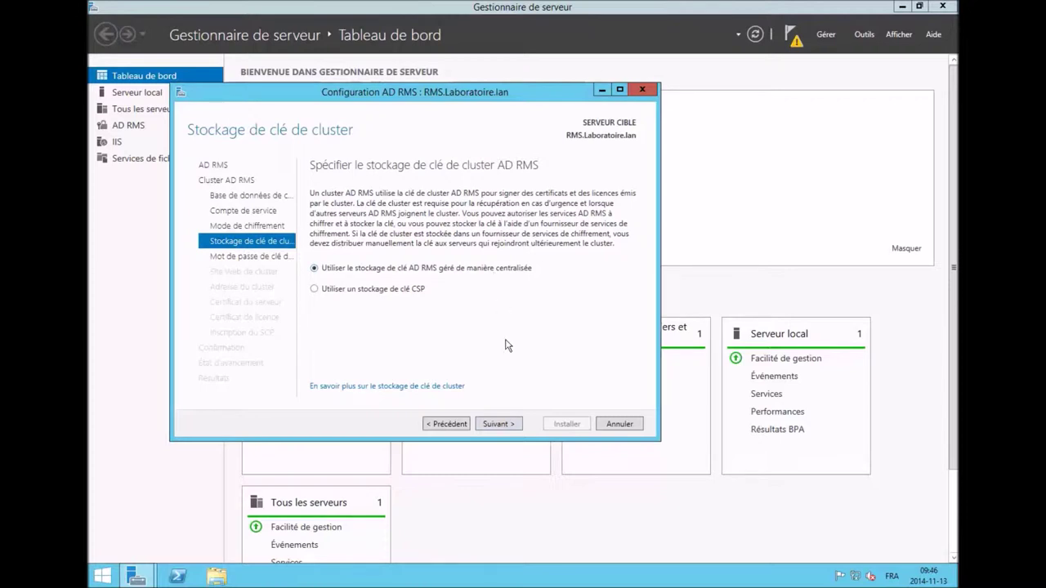
left_click(499, 424)
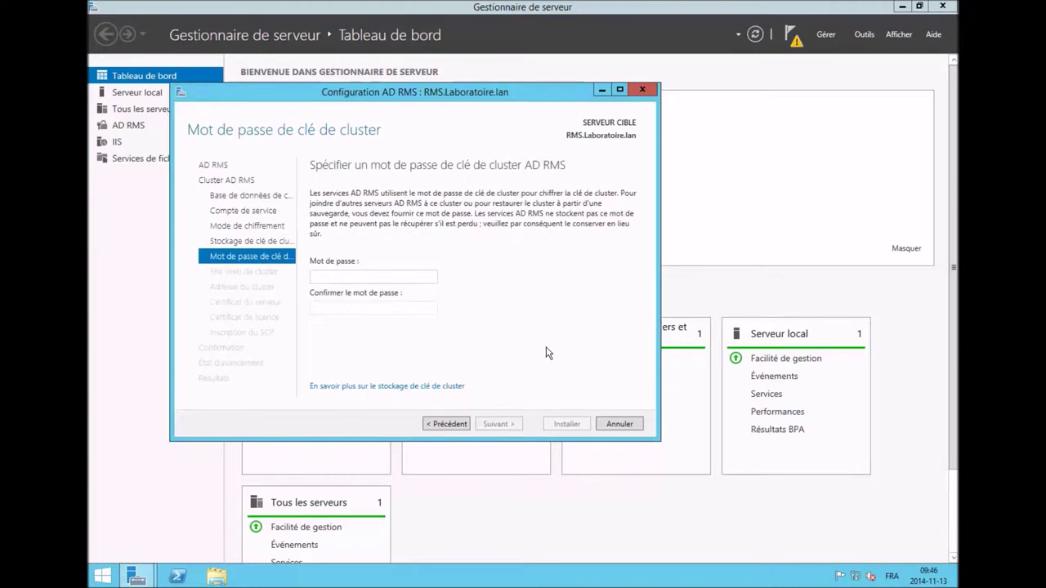
type("••••••••••")
key("Tab")
type("••••••••••••")
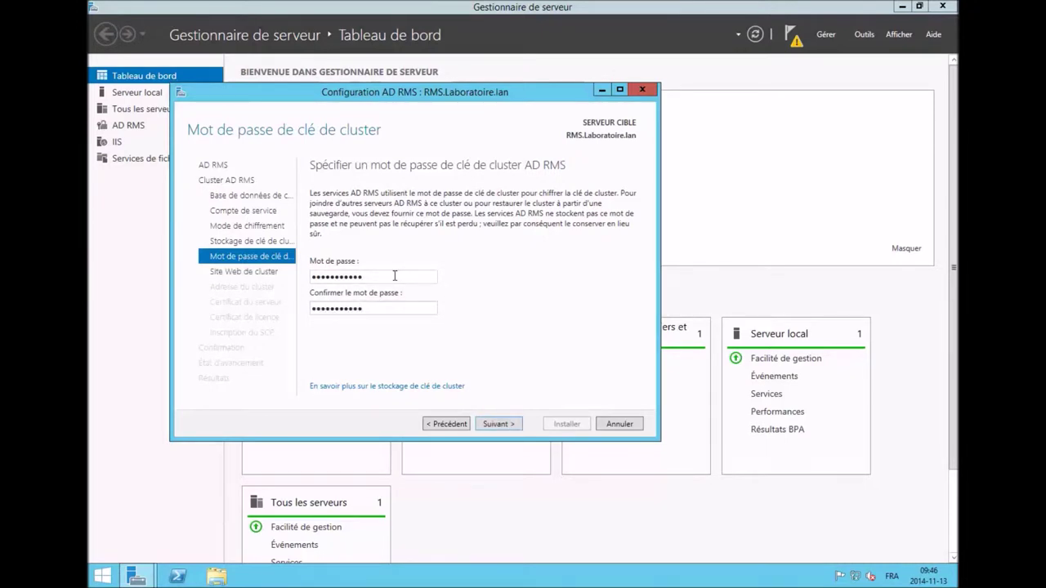
left_click(504, 422)
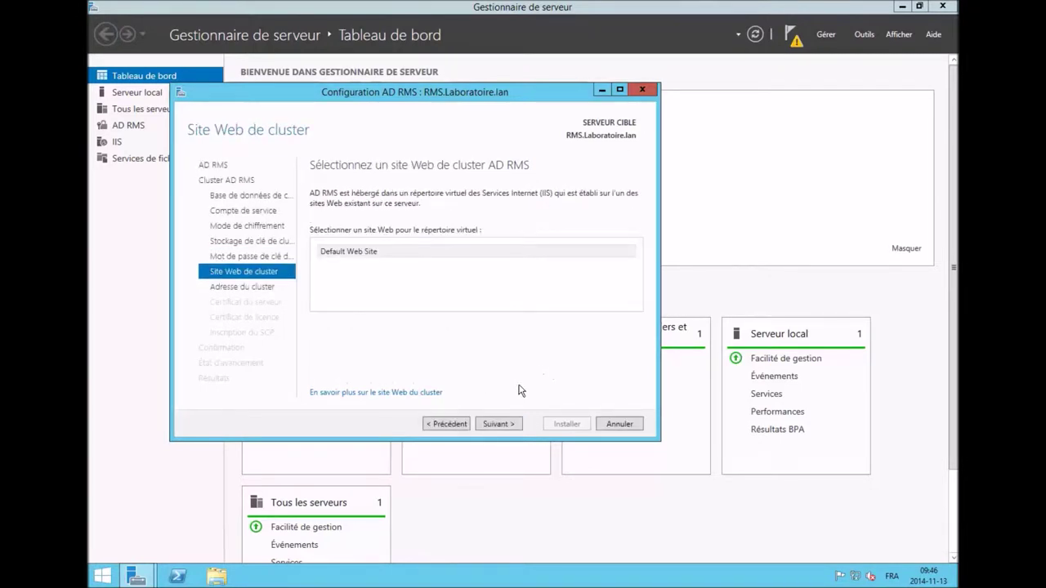
Host the cluster on Default Web Site and set its SSL-encrypted address to RMS.laboratoire.lan on port 443.
left_click(500, 424)
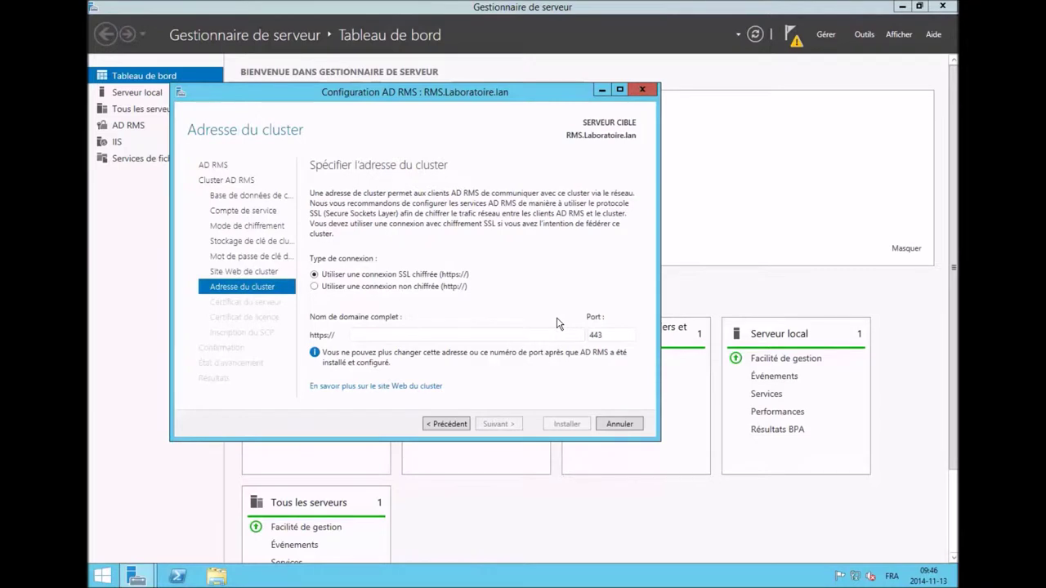
left_click(375, 339)
type("RMS.labor")
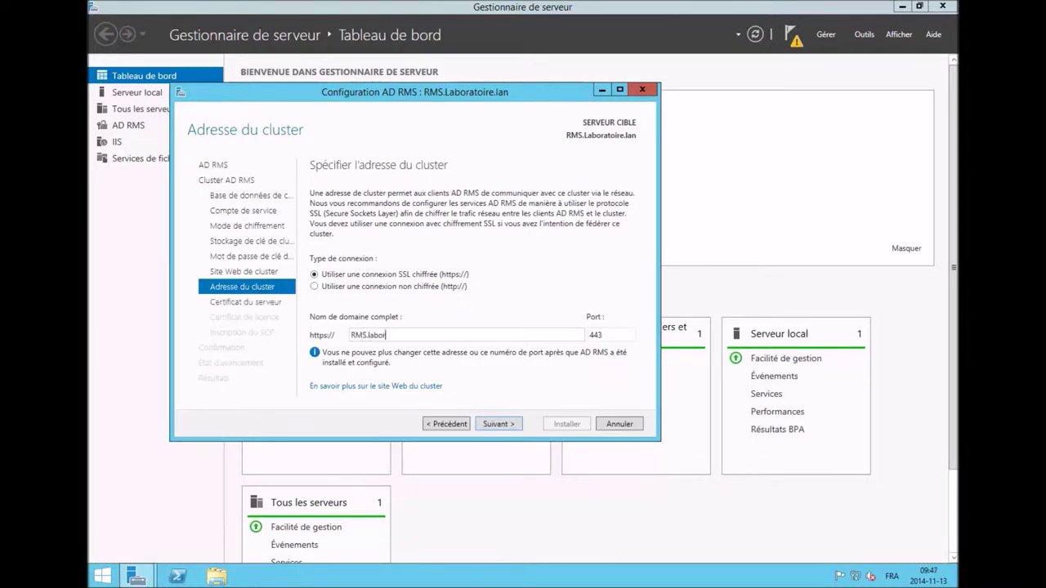
type("atoire.lan")
left_click(496, 424)
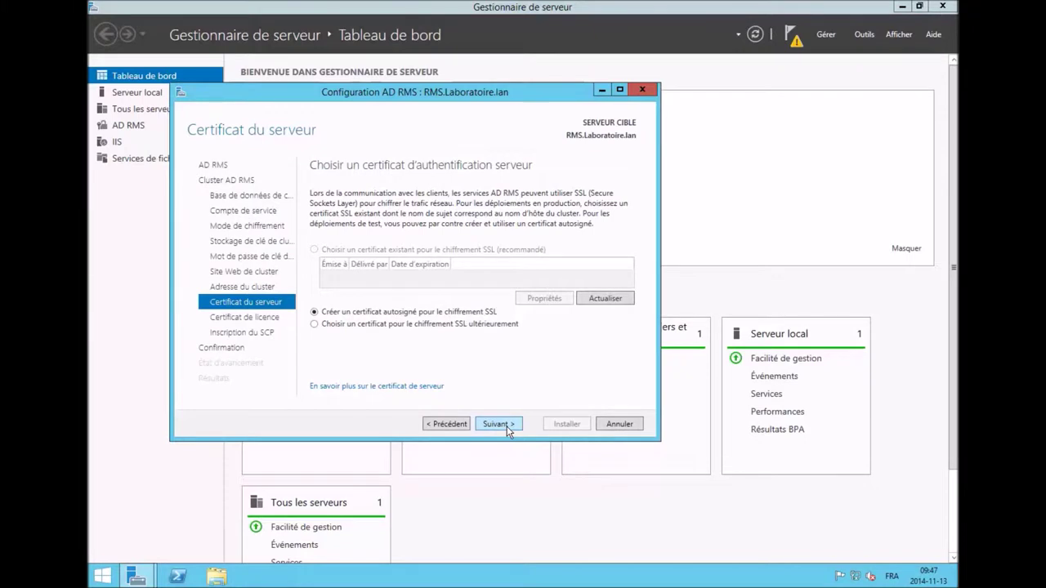
Defer the choice of the SSL encryption certificate and keep RMS as the server licensor certificate name.
left_click(479, 325)
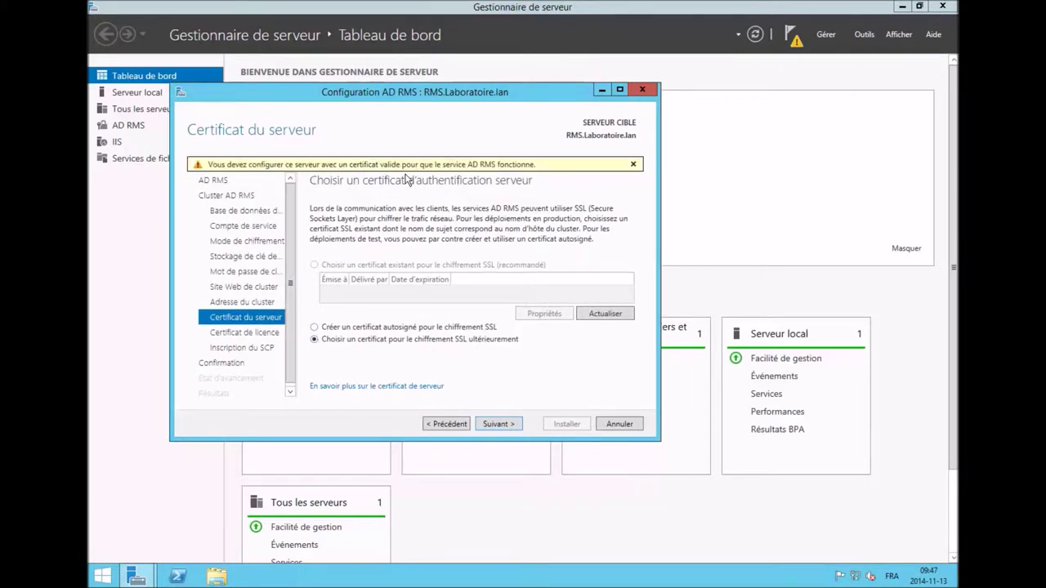
left_click(500, 424)
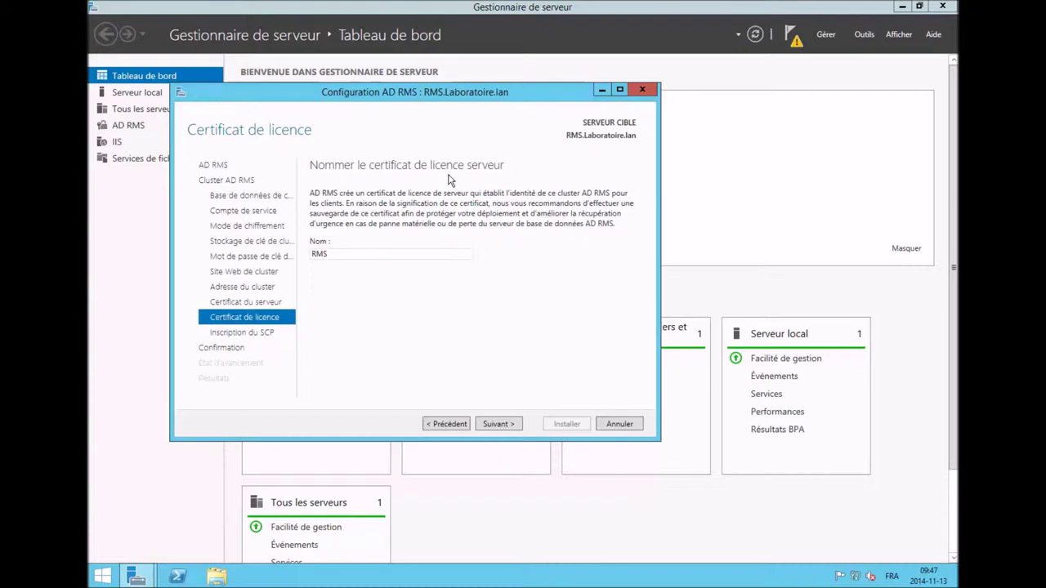
left_click(500, 424)
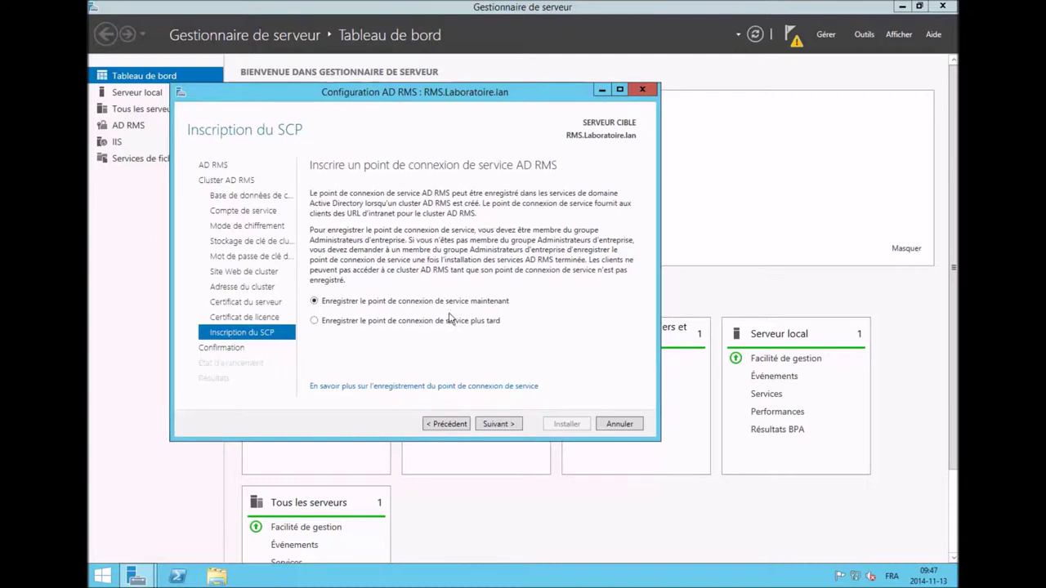
Register the AD RMS service connection point immediately, install the configuration, and close the wizard.
left_click(496, 427)
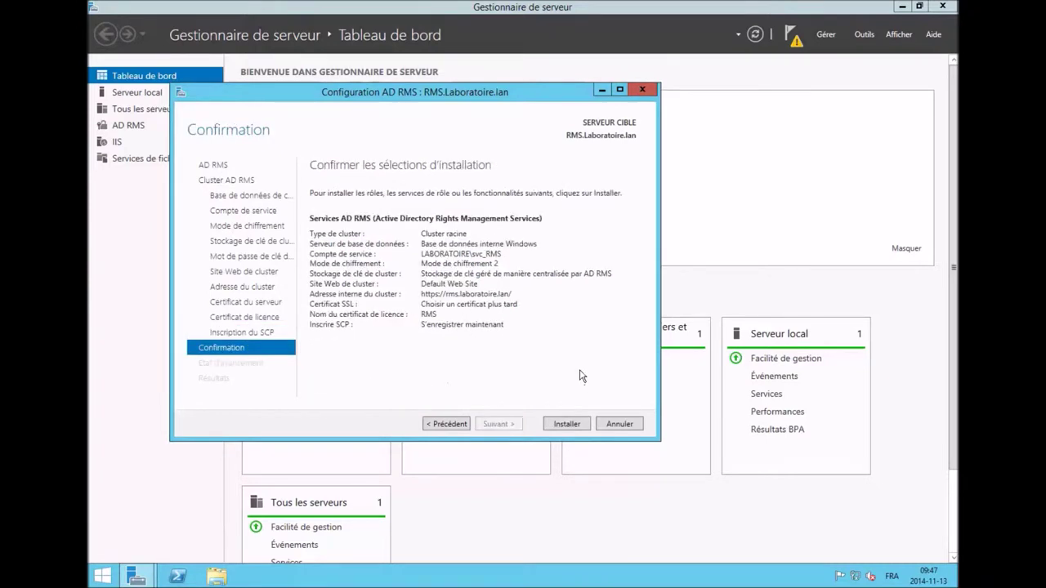
left_click(567, 424)
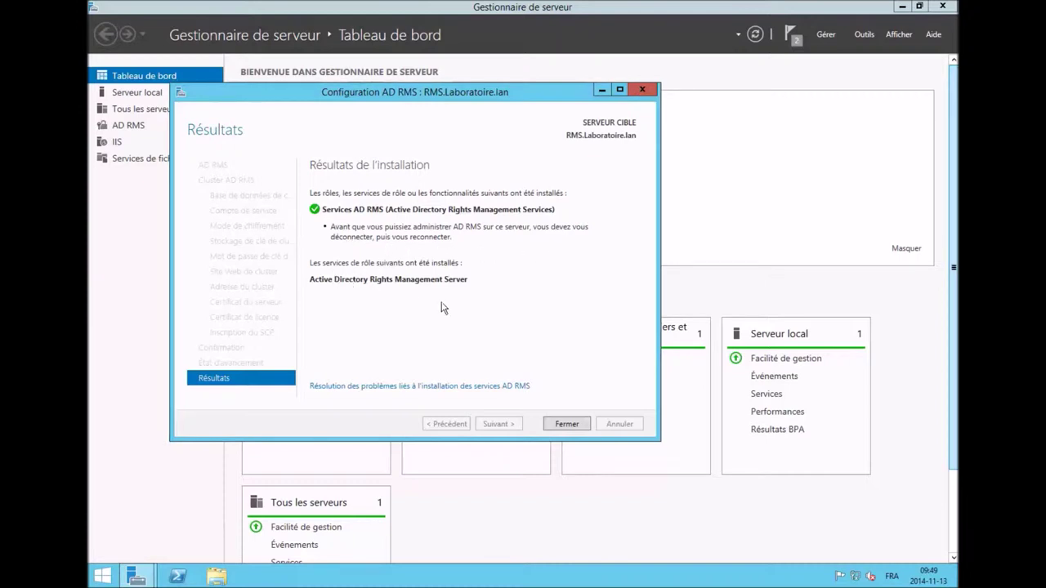
left_click(568, 427)
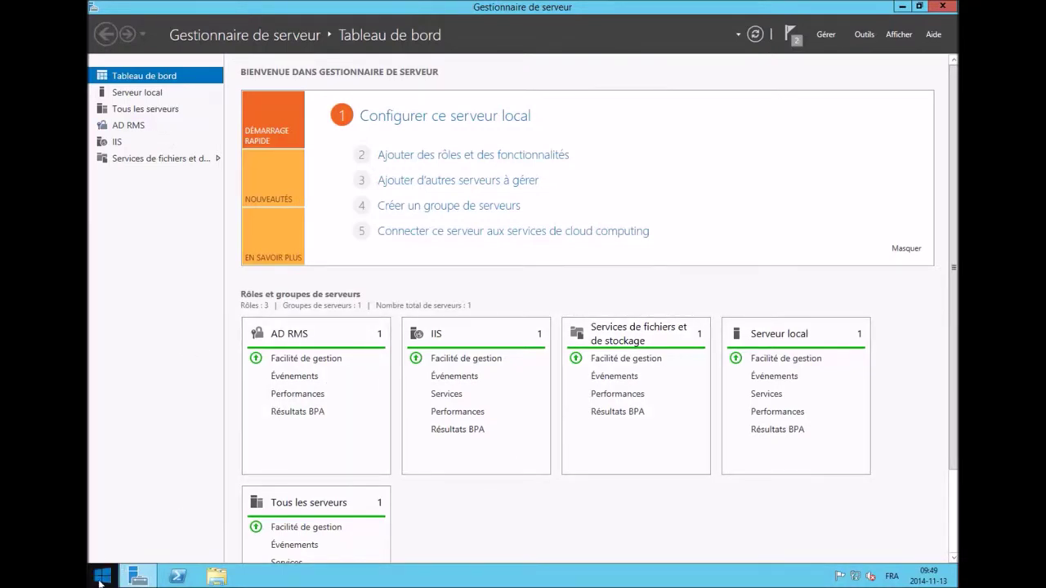
Open the Internet Information Services (IIS) management console from Server Manager.
left_click(865, 36)
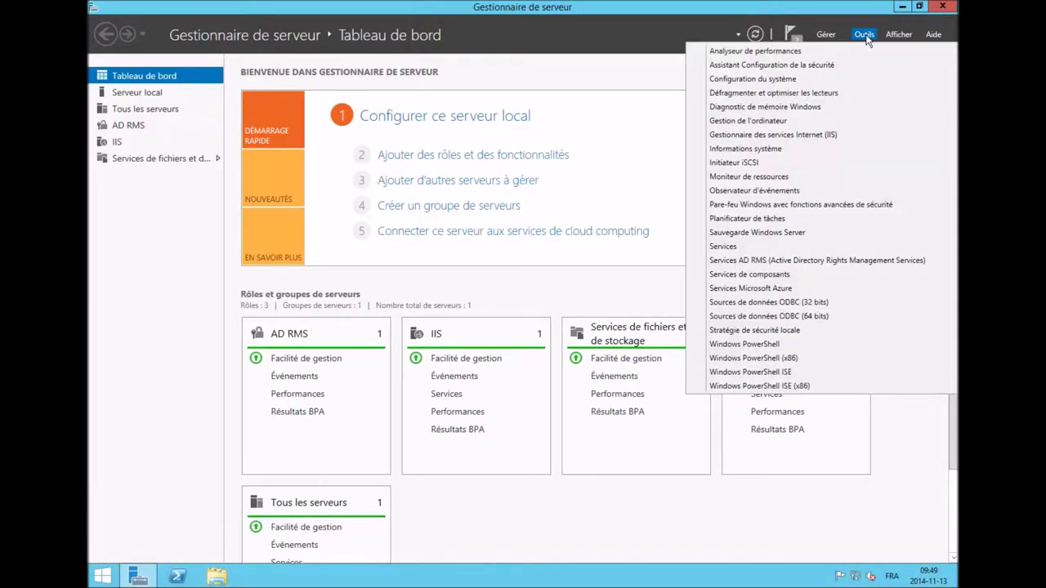
left_click(797, 187)
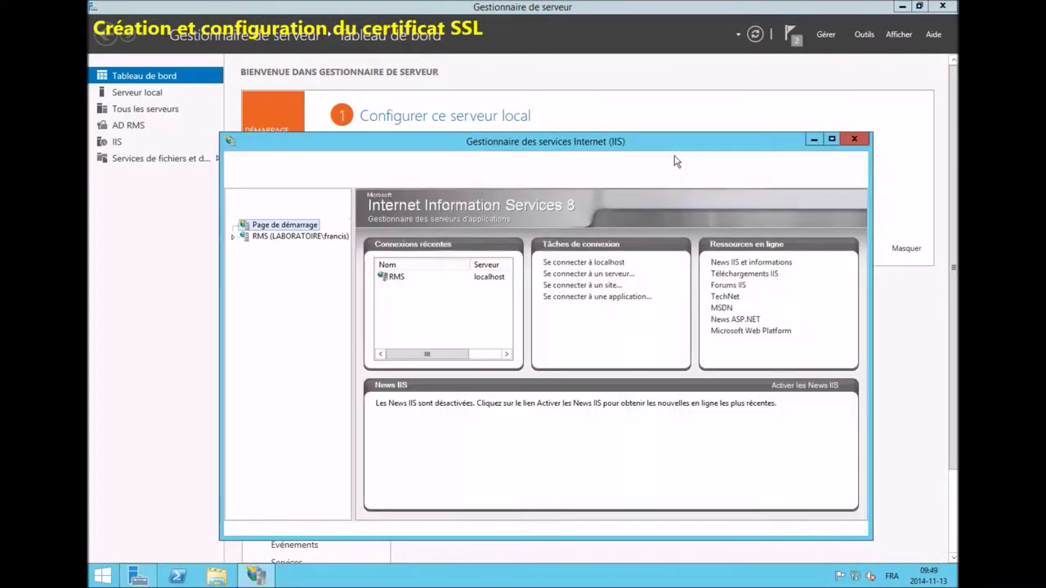
Maximize the IIS manager and open the server certificates of the RMS server.
double_click(671, 141)
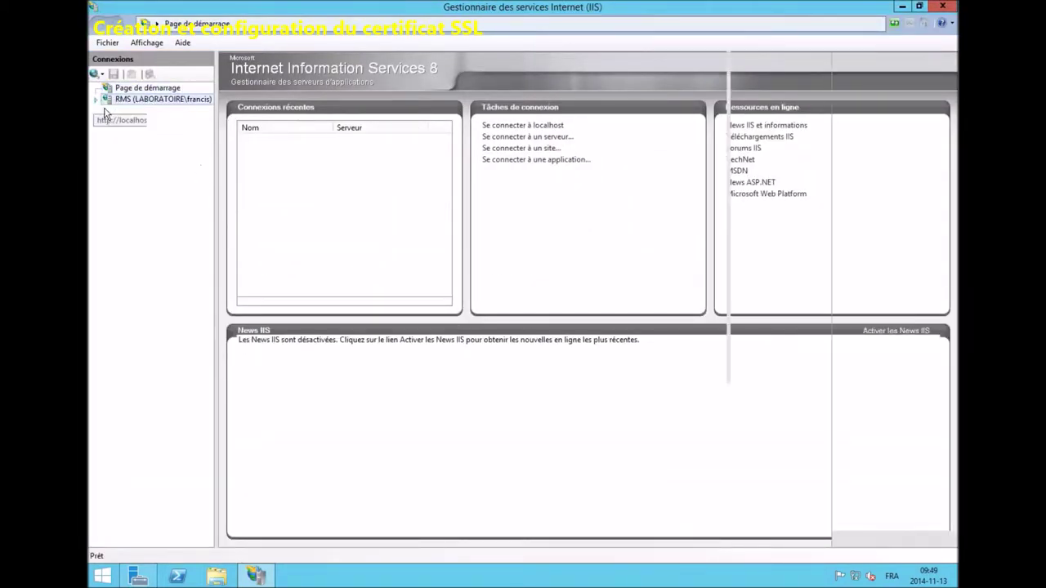
left_click(106, 100)
left_click(626, 324)
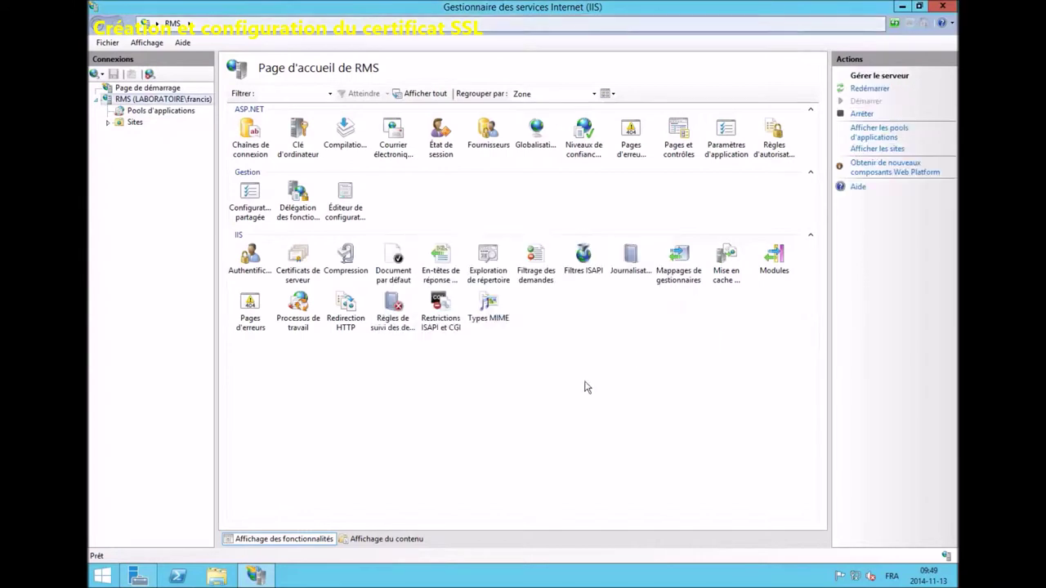
double_click(298, 265)
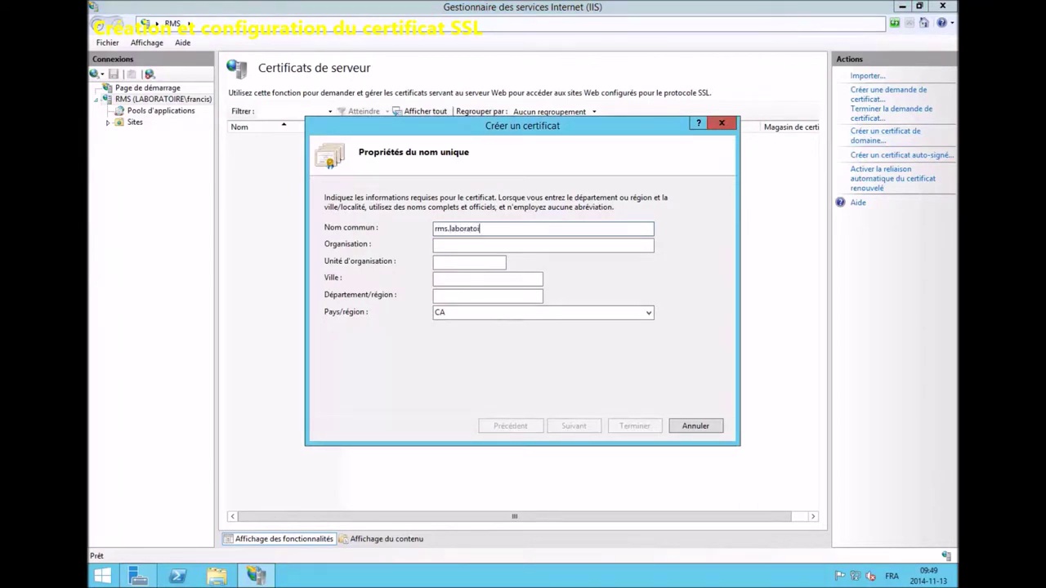
Begin a domain certificate with common name rms.laboratoire.lan, organization Laboratoire, unit TI, city Quebec, region QC and country CA.
left_click(543, 245)
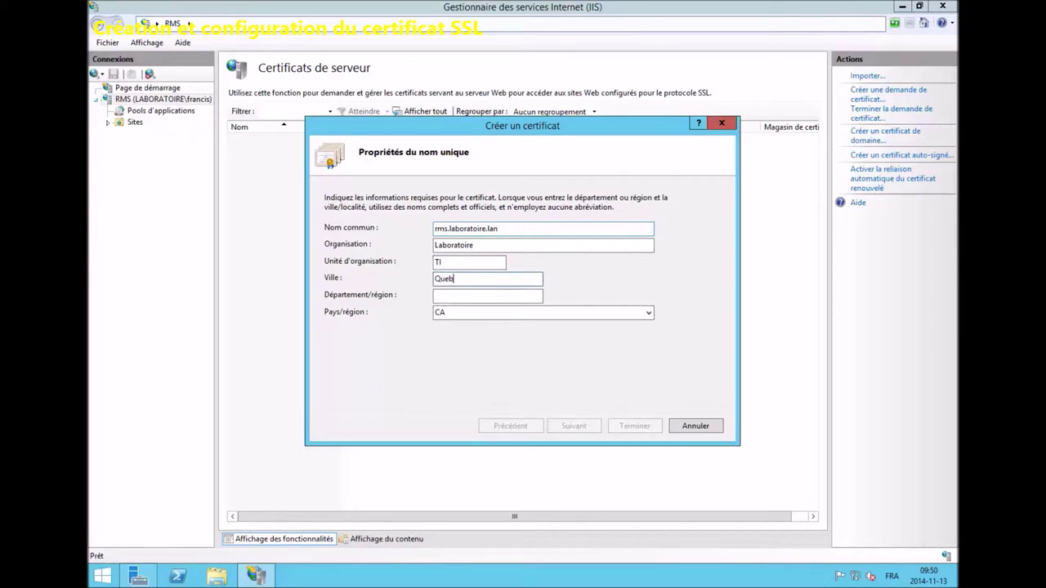
type("QC")
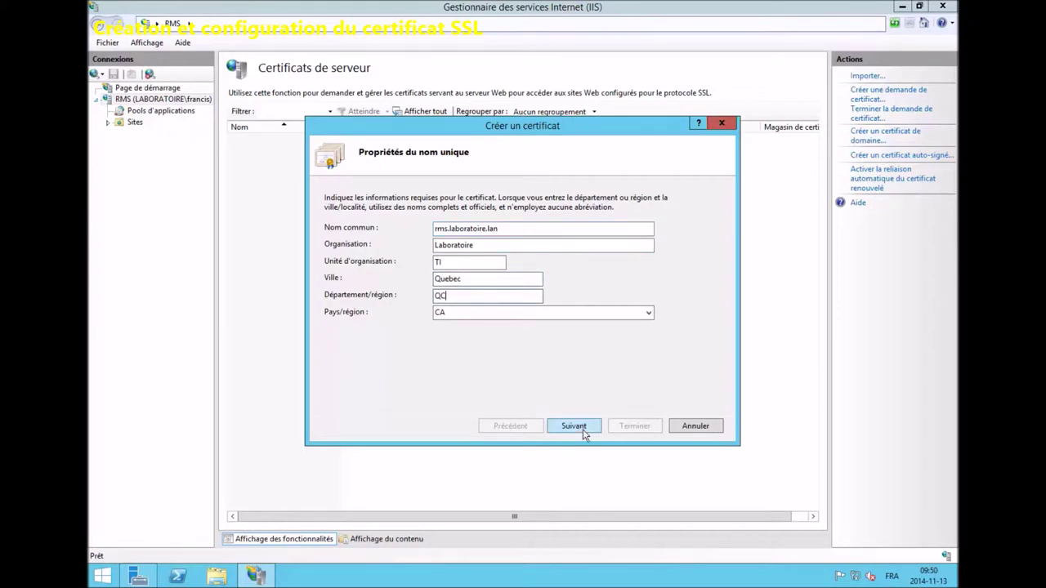
left_click(583, 427)
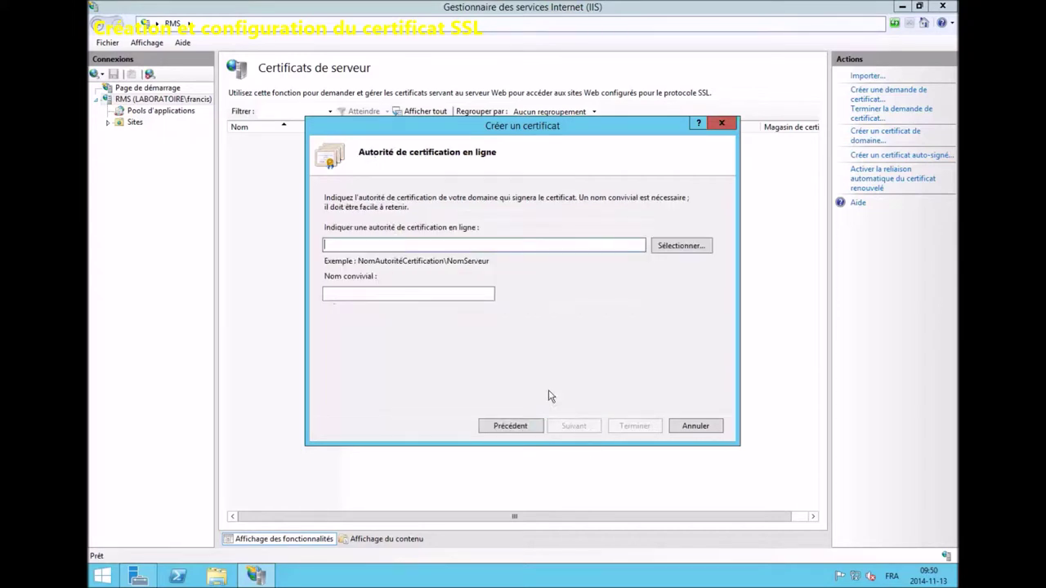
Choose Laboratoire-CA as the online certification authority, give the certificate the friendly name RMS, and finish creating it.
left_click(696, 250)
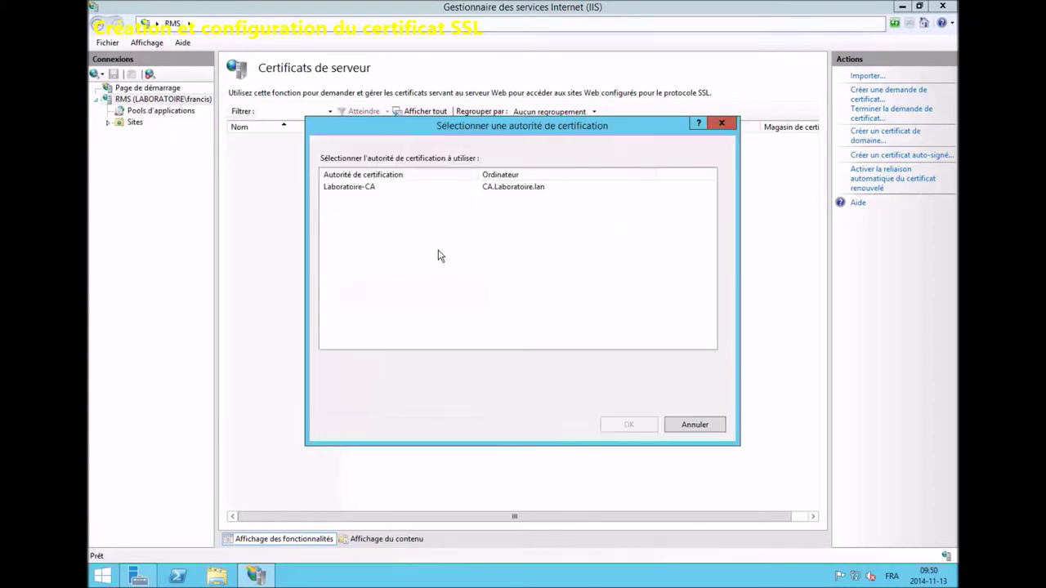
double_click(357, 196)
left_click(371, 294)
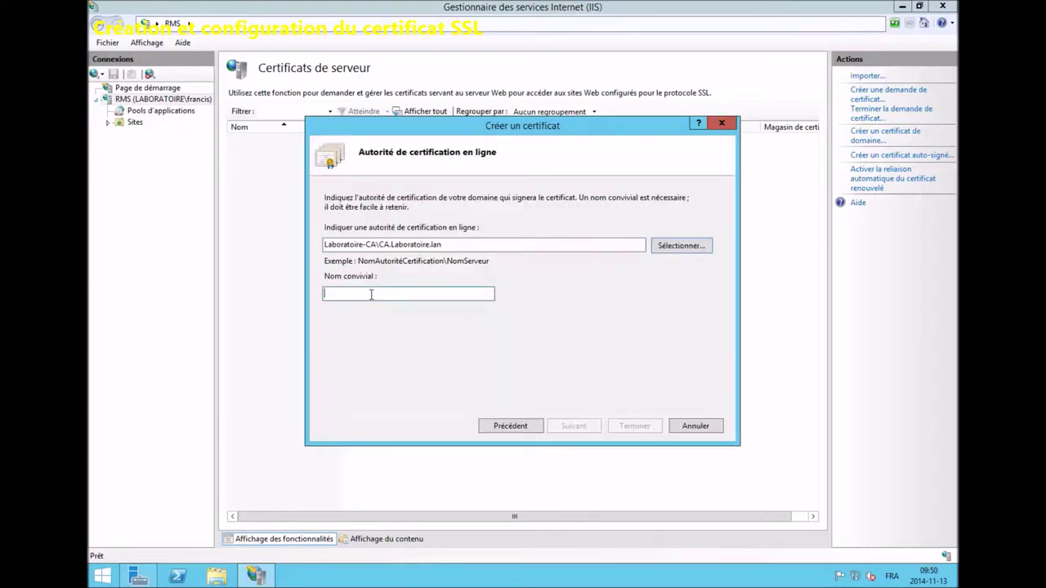
type("RMS")
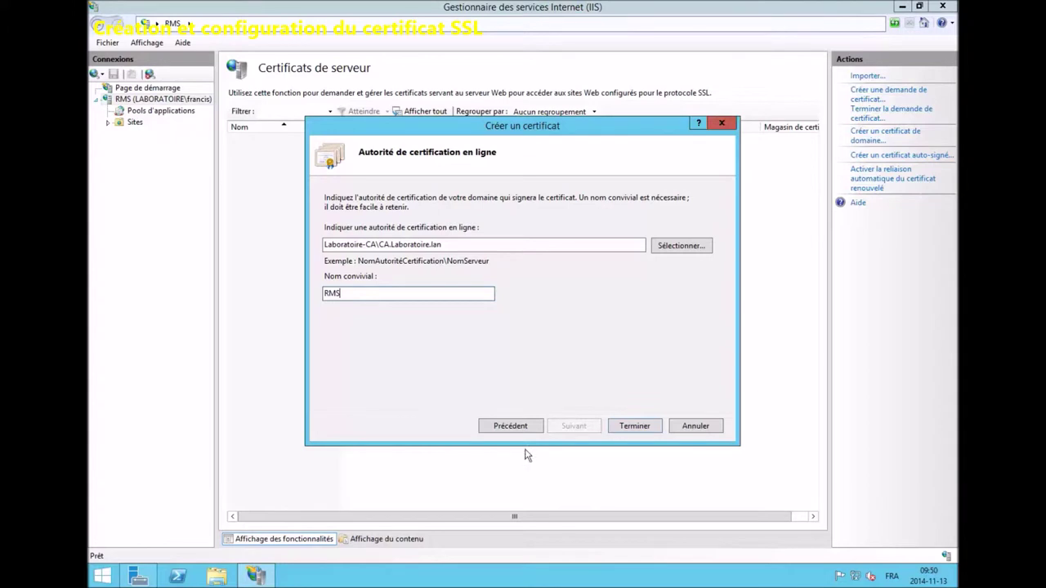
left_click(656, 426)
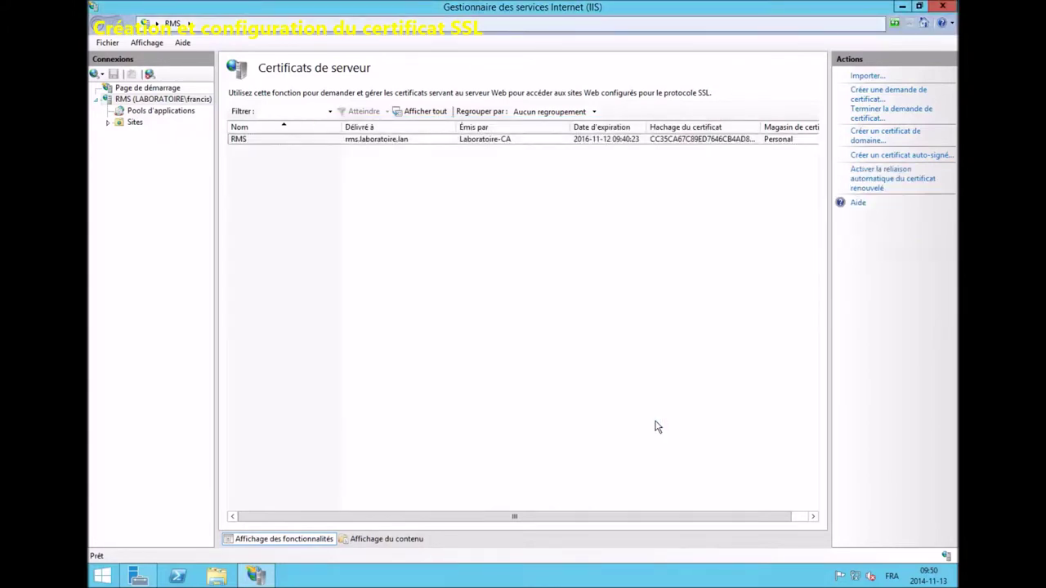
Expand the RMS server's sites and open the site bindings of Default Web Site.
left_click(134, 123)
left_click(108, 124)
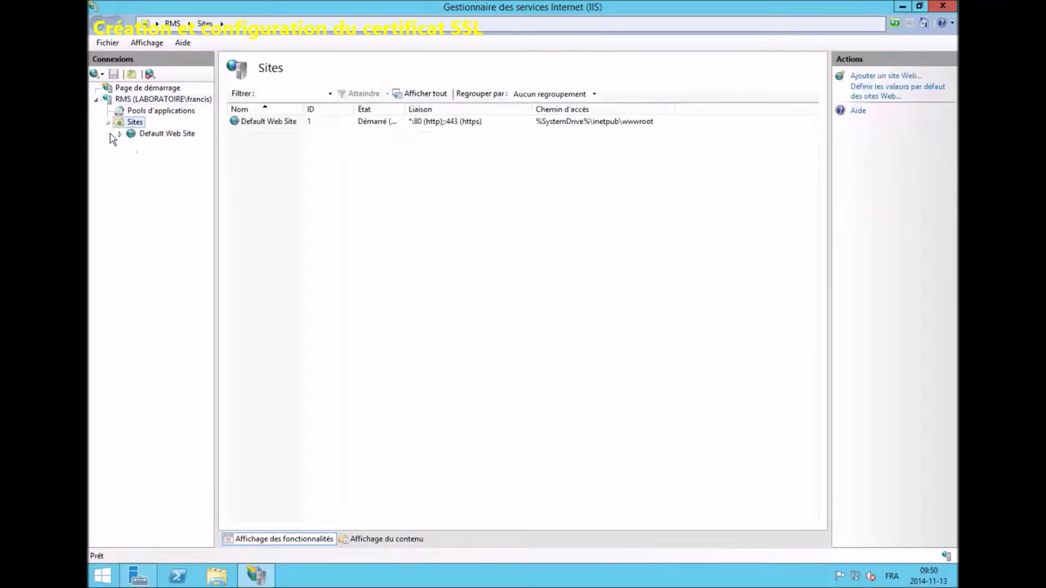
left_click(166, 133)
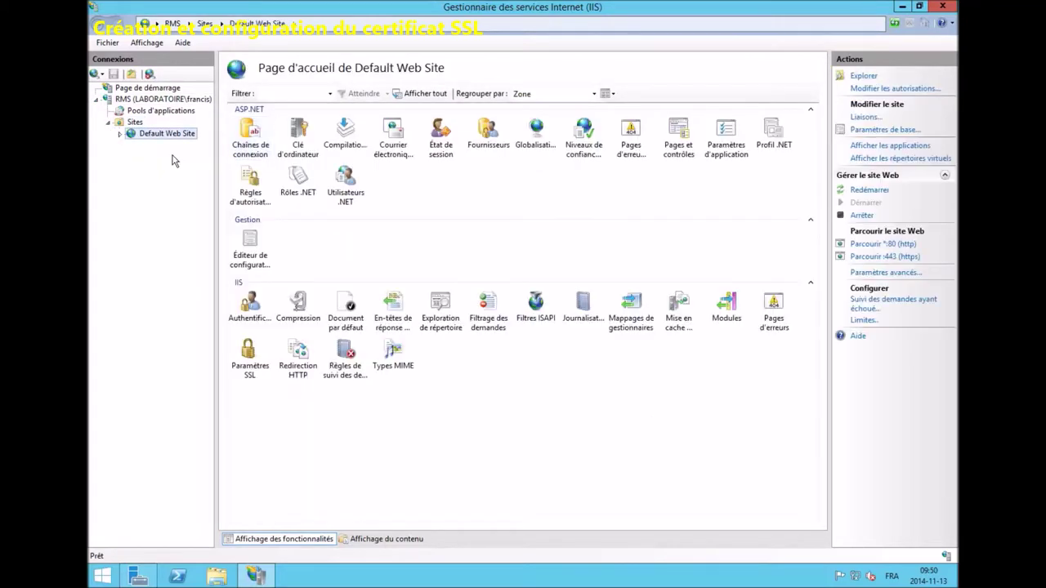
left_click(119, 133)
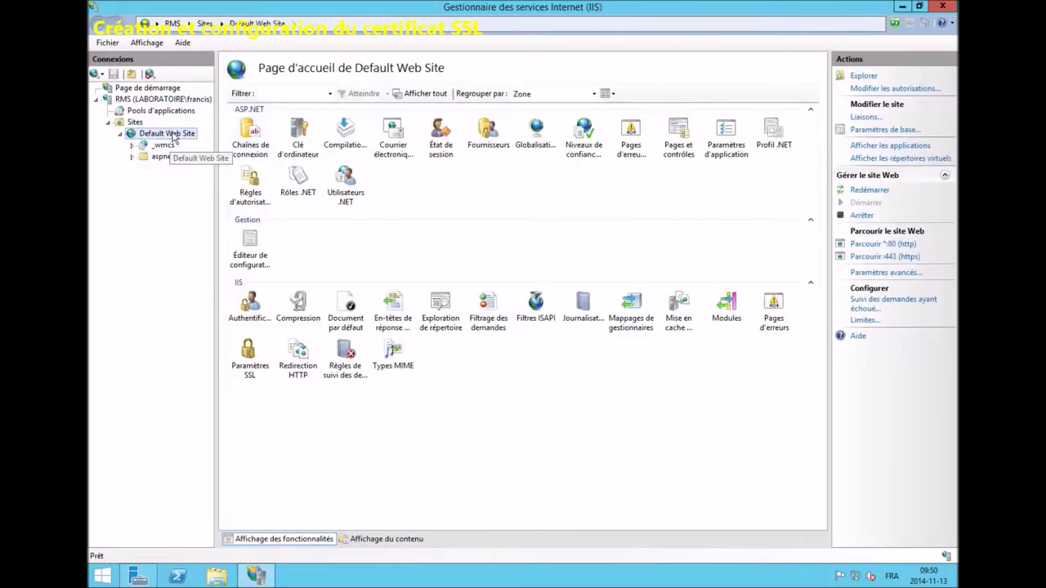
right_click(174, 136)
key("Escape")
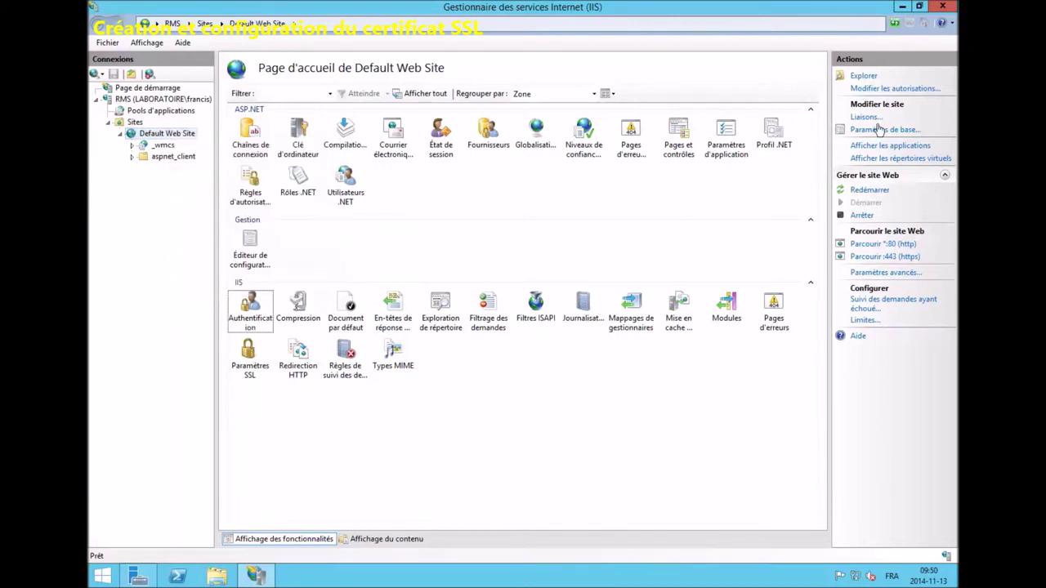
left_click(866, 117)
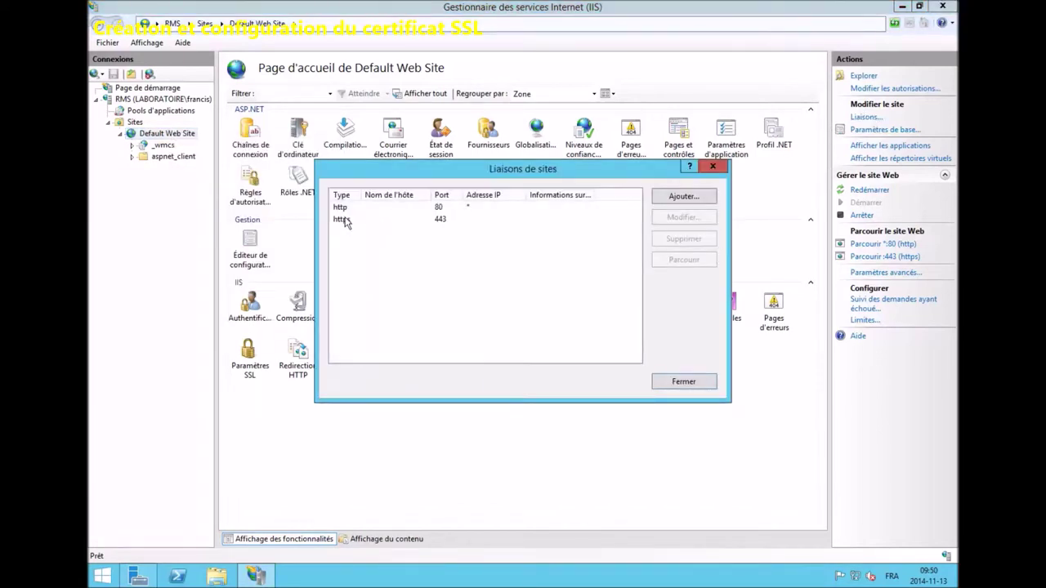
Assign the RMS SSL certificate to the https binding on port 443, and close the bindings and the IIS manager.
double_click(346, 219)
left_click(424, 331)
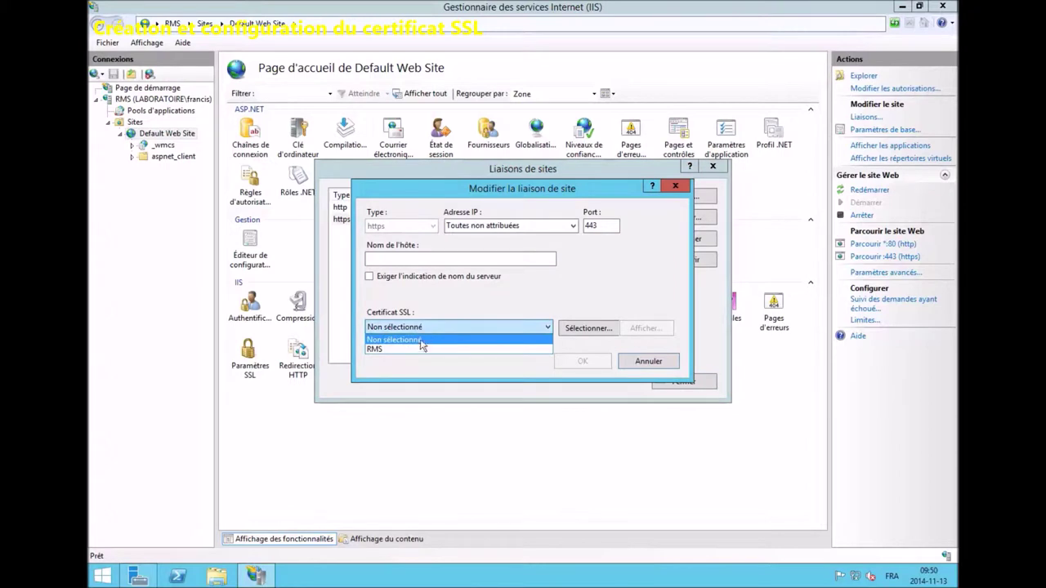
left_click(413, 352)
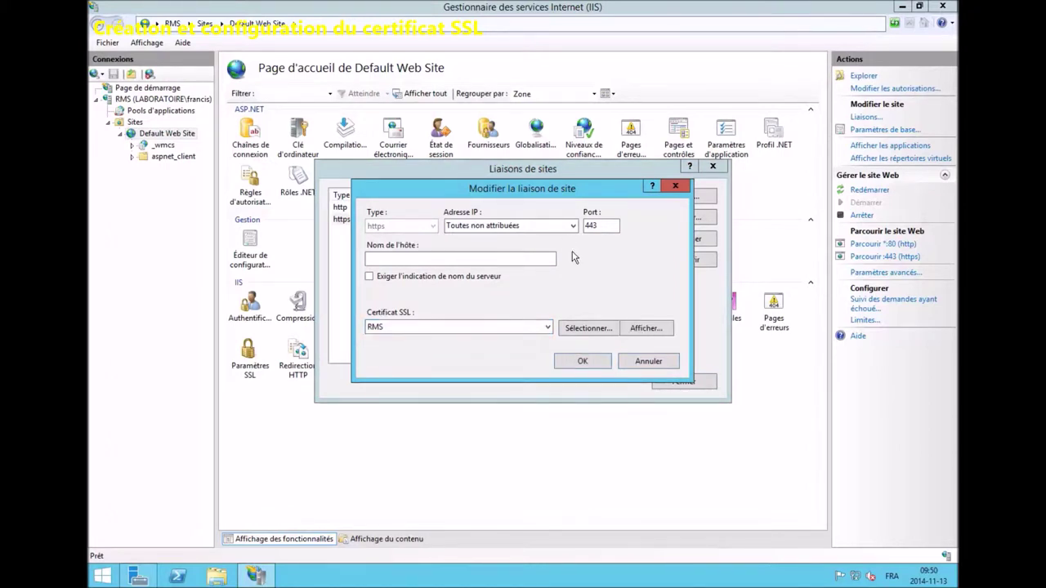
left_click(582, 361)
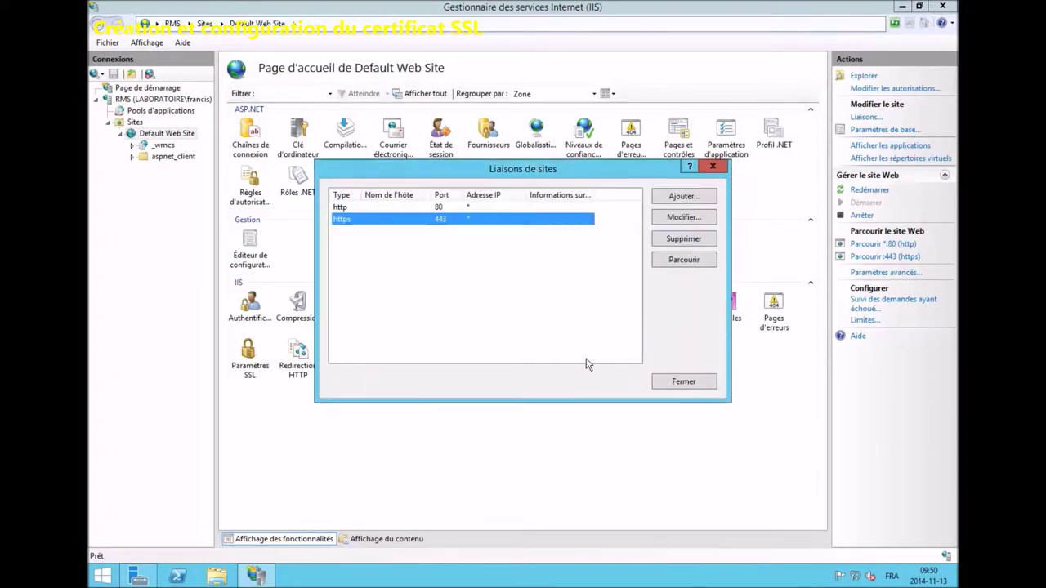
left_click(683, 381)
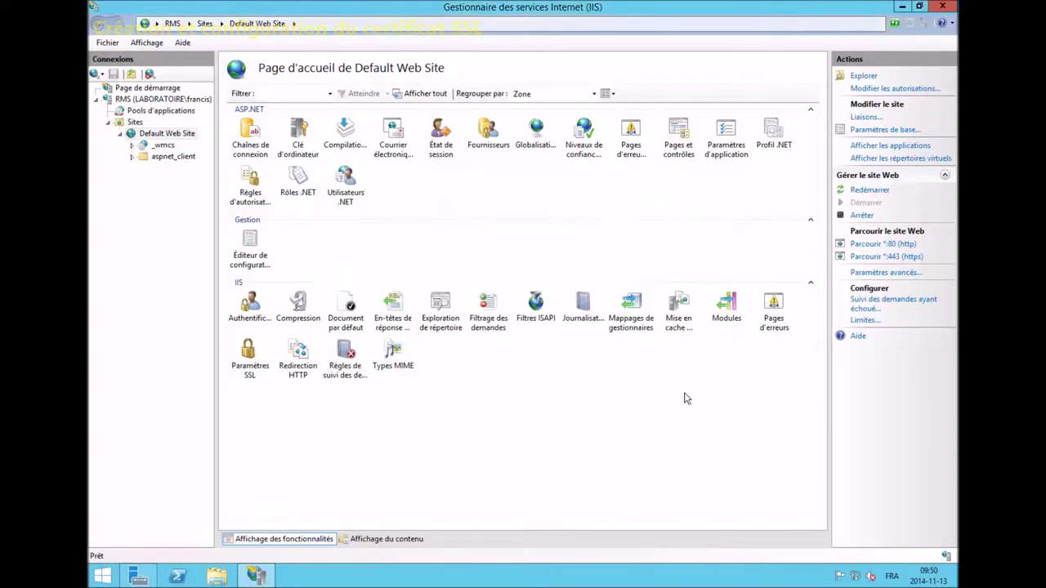
left_click(941, 8)
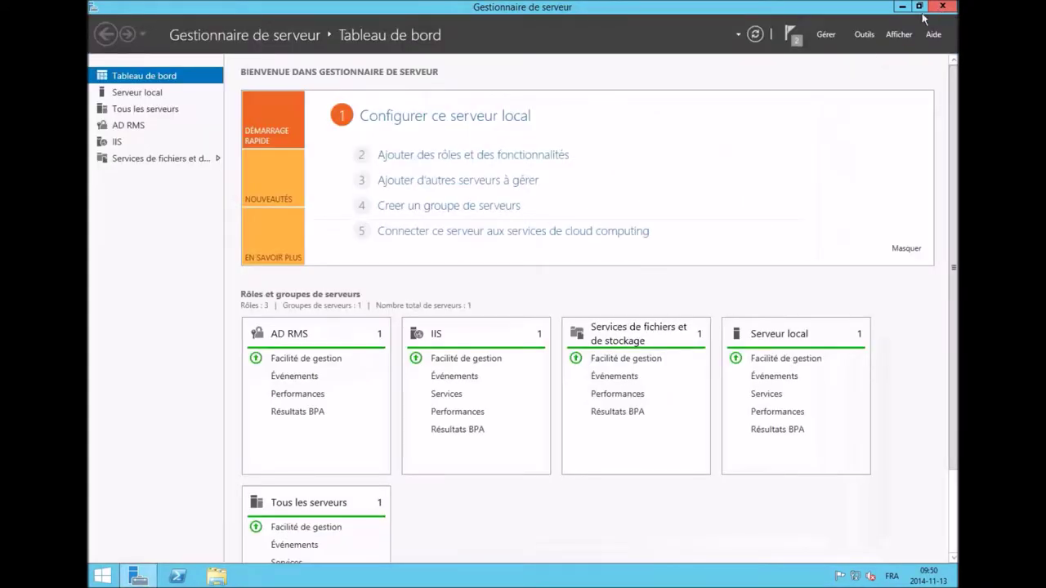
Clear the feature installation and post-deployment configuration notifications in Server Manager.
left_click(791, 38)
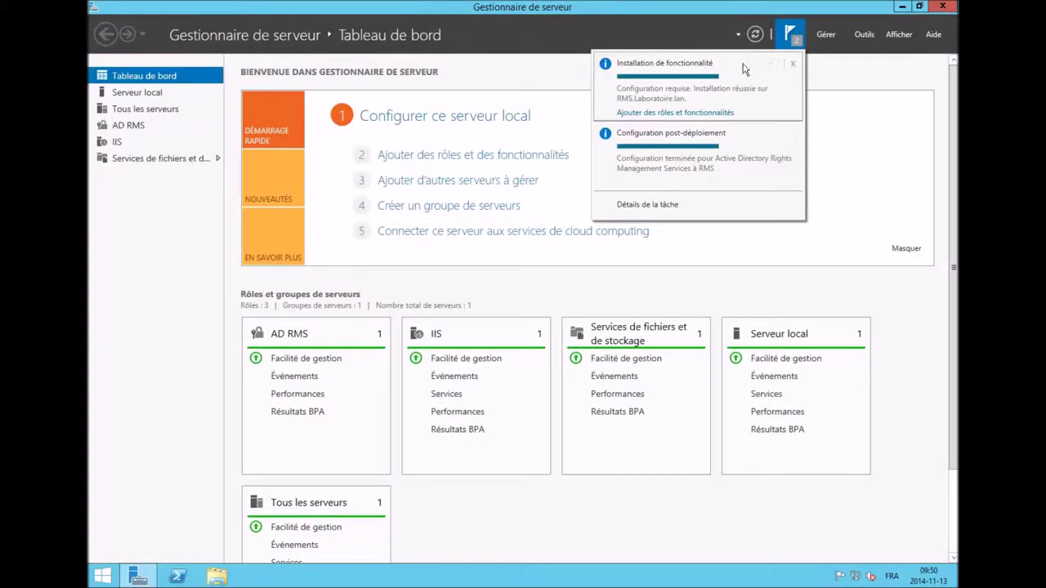
left_click(795, 67)
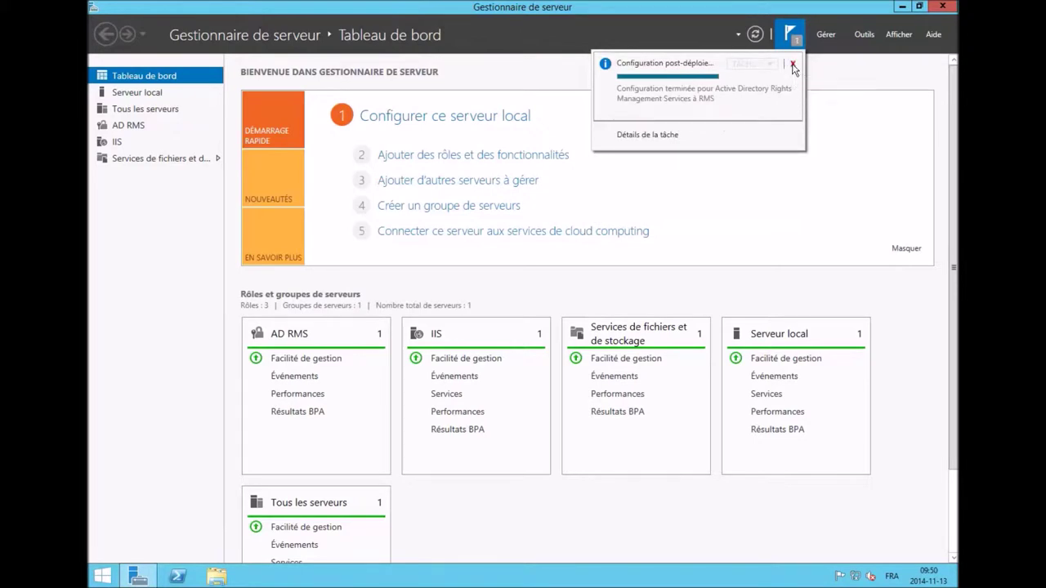
left_click(794, 65)
Try to connect to the local AD RMS cluster through the Active Directory Rights Management Services console from Server Manager.
left_click(126, 128)
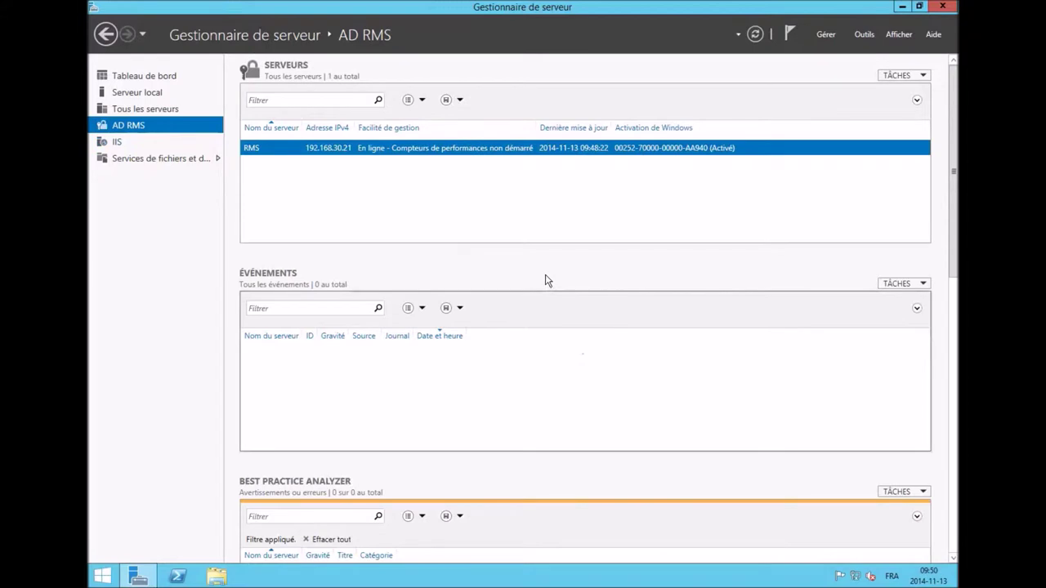
left_click(865, 36)
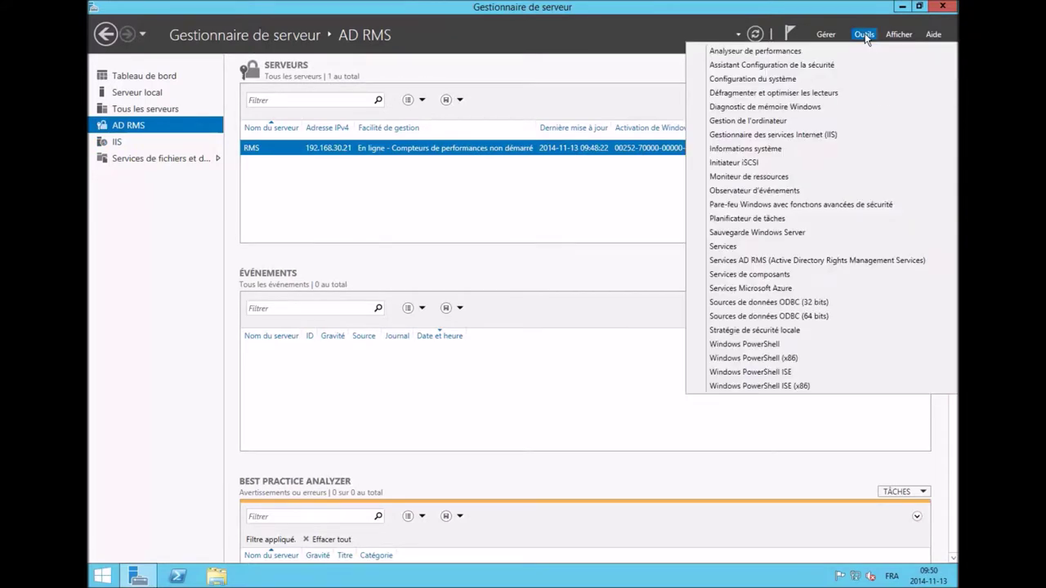
left_click(741, 260)
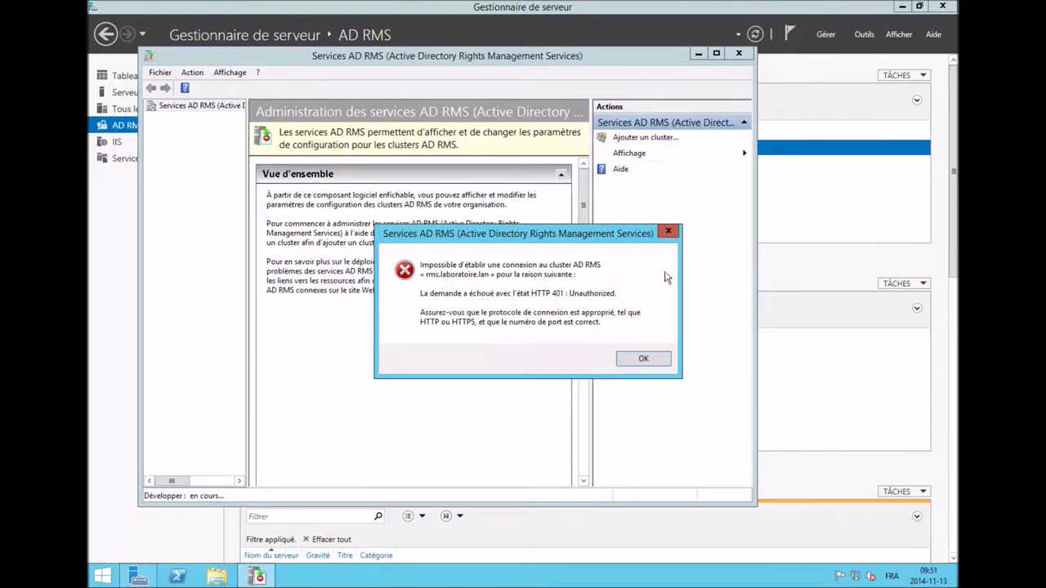
left_click(643, 361)
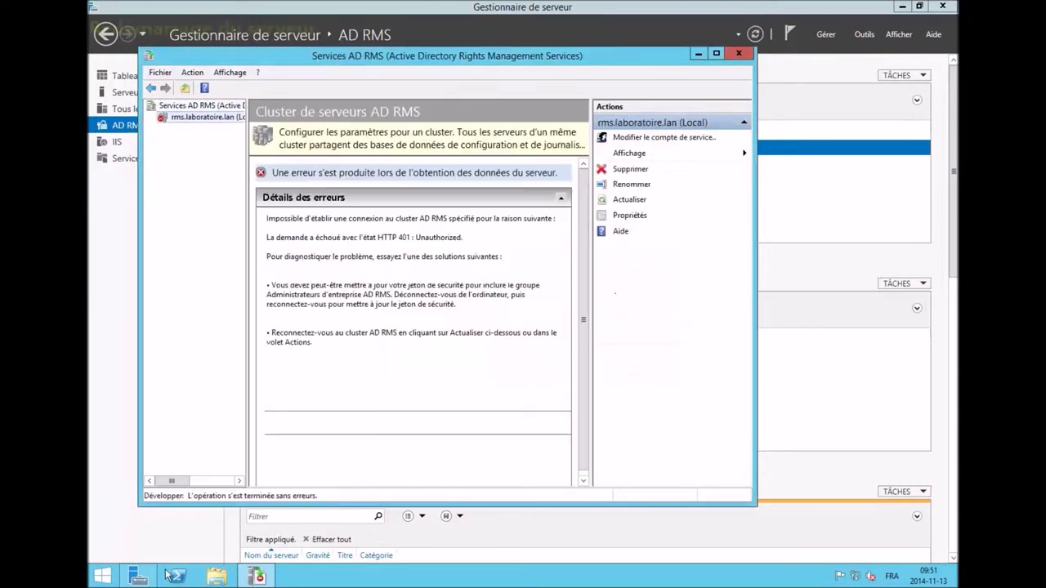
Restart the RMS server and confirm the restart.
right_click(101, 575)
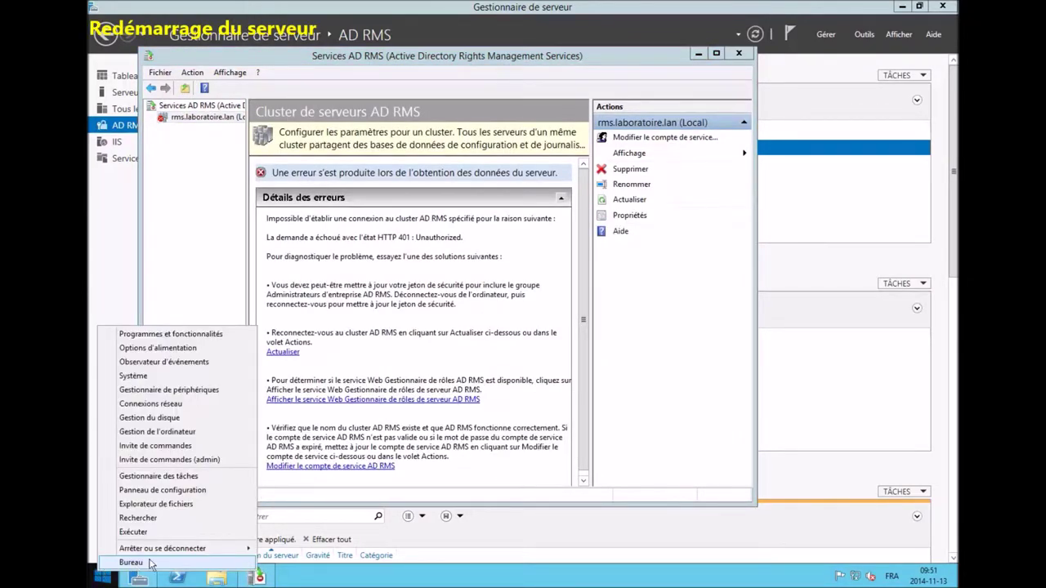
mouse_move(187, 549)
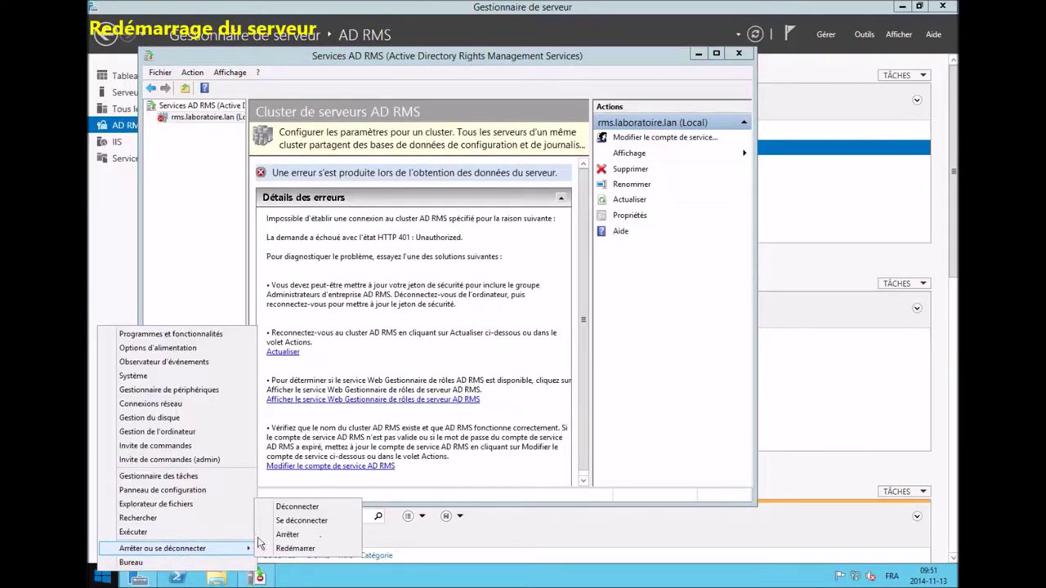
left_click(299, 549)
left_click(311, 545)
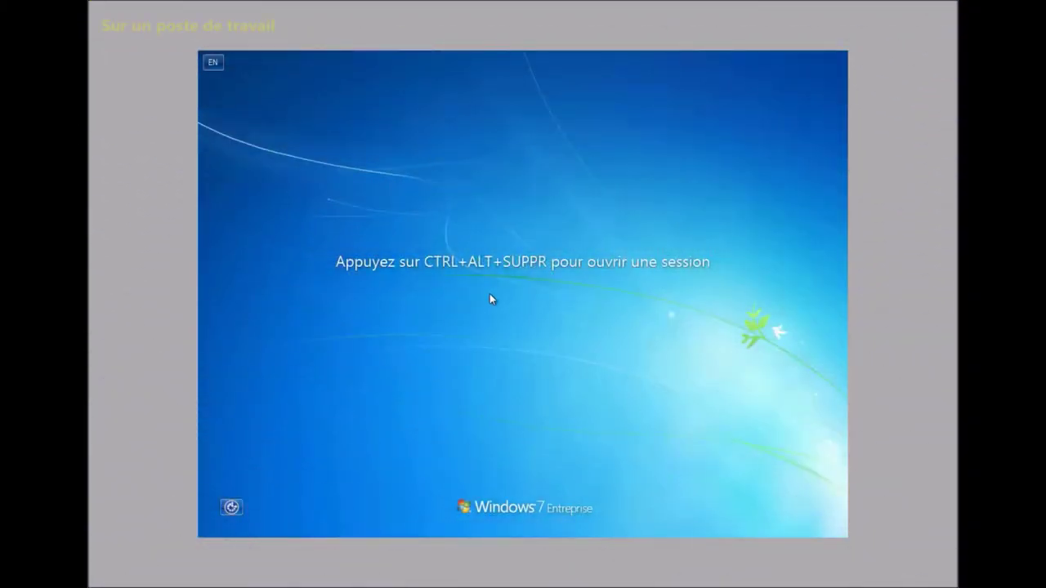
Switch to the Windows 7 workstation and sign in to the displayed domain account by entering its password.
key("ctrl+alt+Delete")
left_click(557, 364)
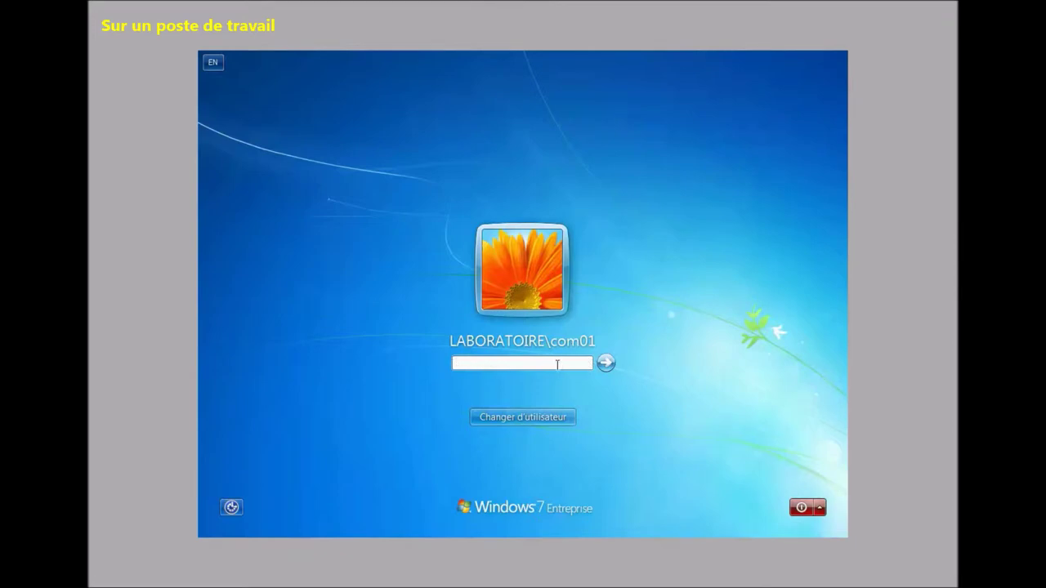
type("••••••••")
key("Return")
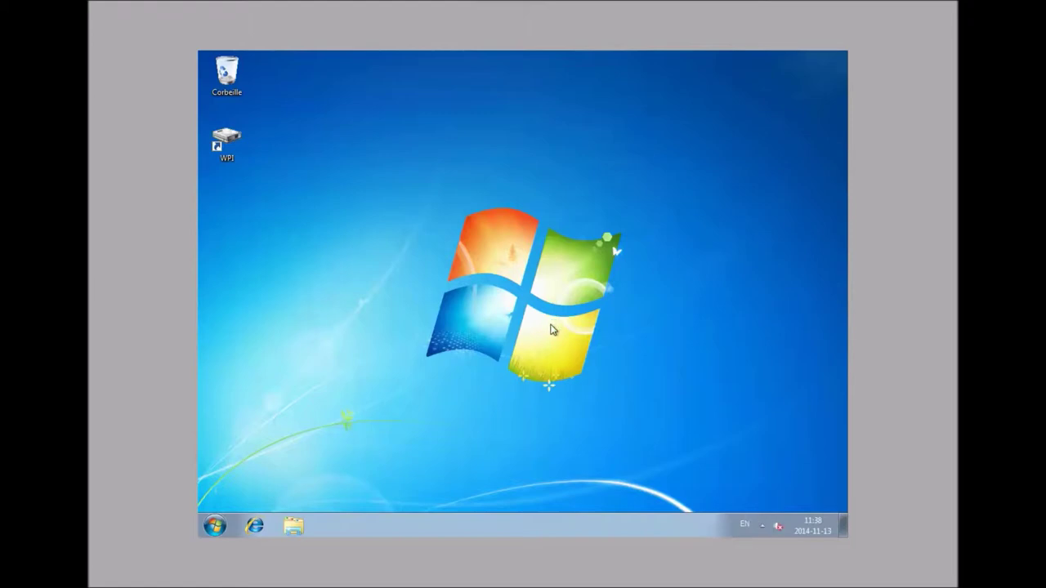
Launch Word 2013 from the Microsoft Office 2013 programs and create a blank document.
left_click(215, 530)
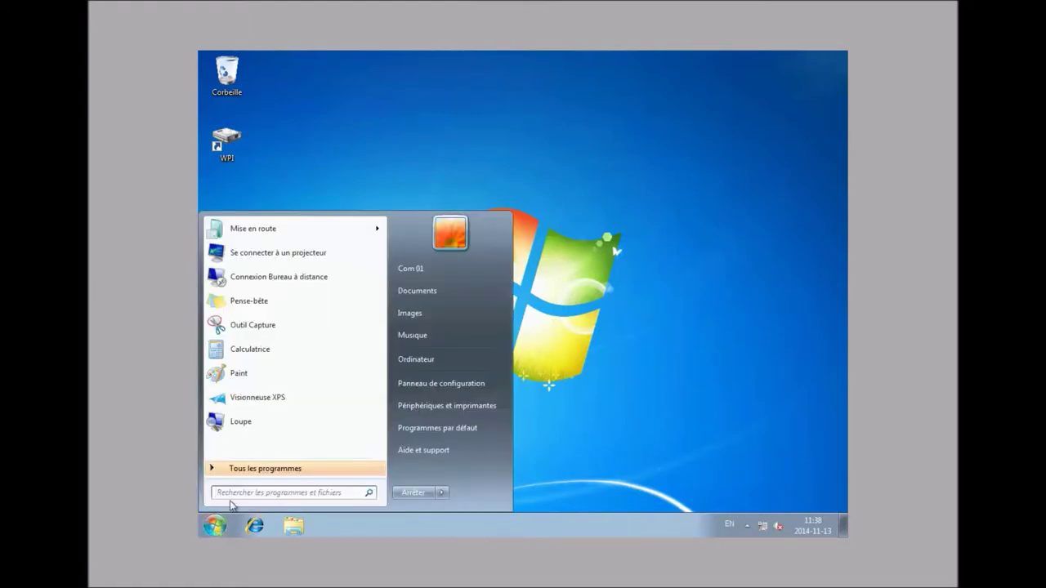
left_click(242, 472)
left_click(273, 347)
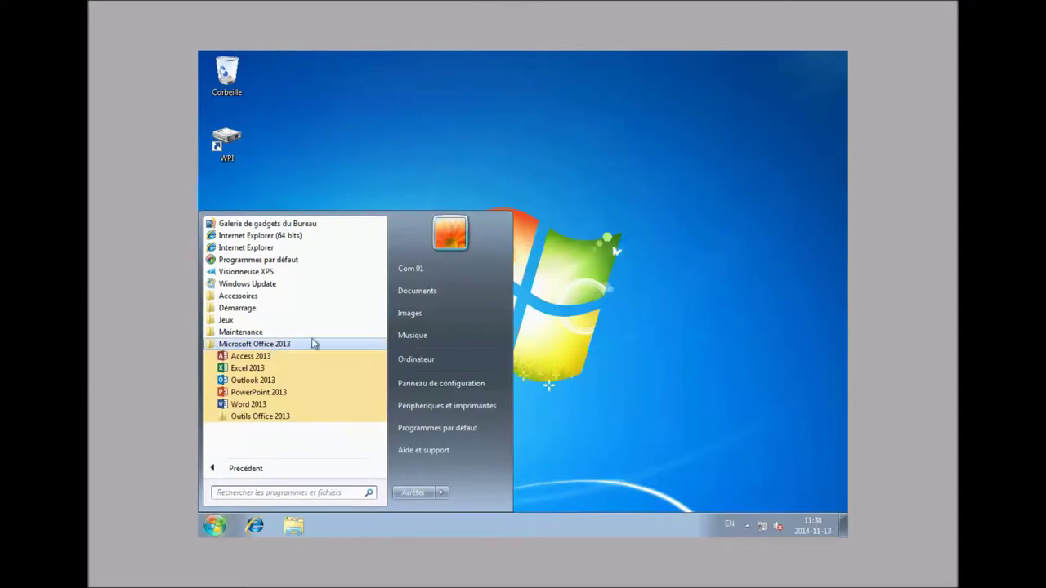
left_click(248, 405)
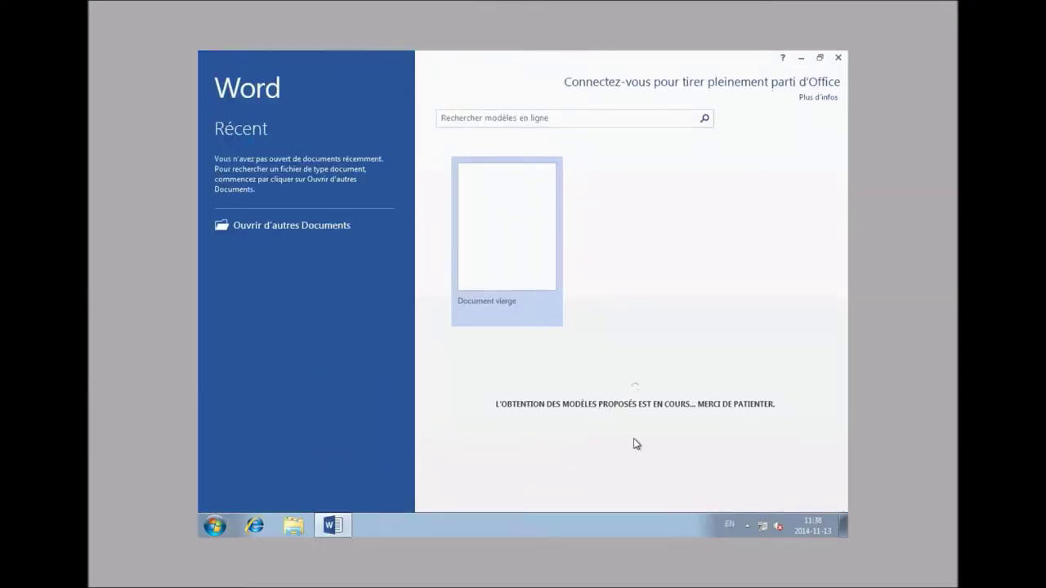
left_click(528, 265)
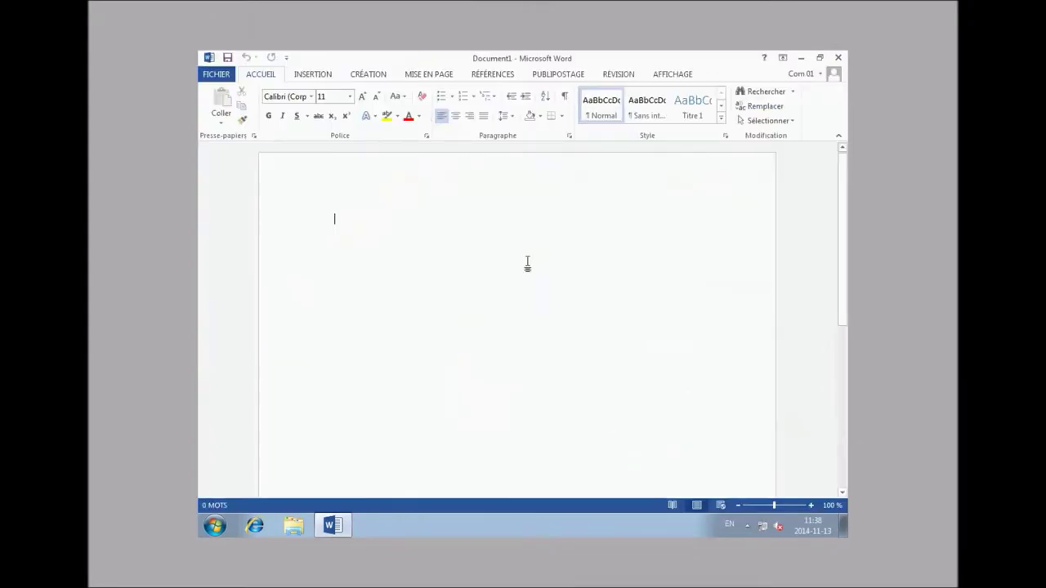
Try to connect the blank Word document to the rights management servers and retrieve templates through the Restreindre l'accès protection option.
left_click(218, 75)
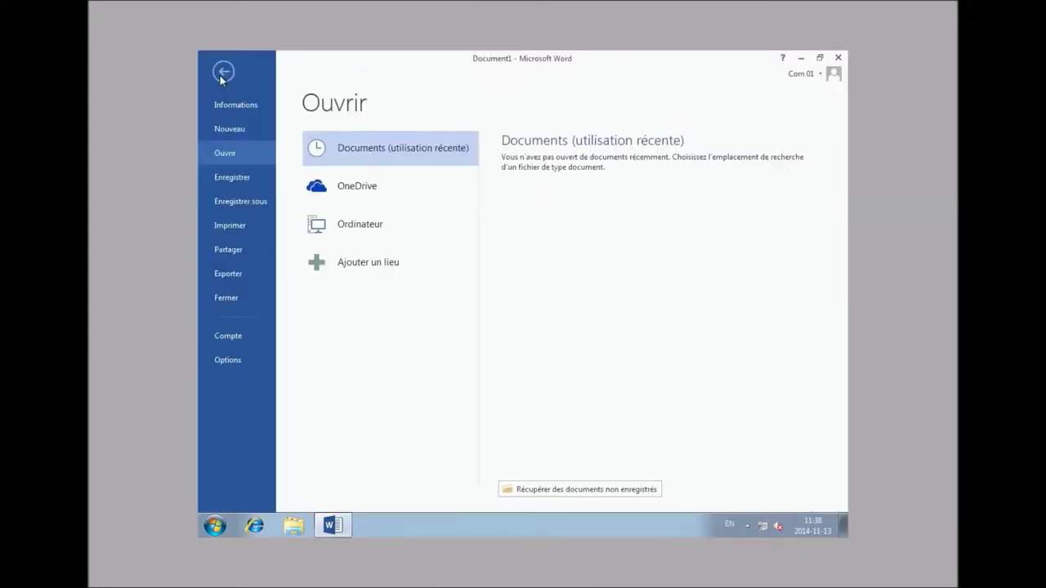
left_click(226, 105)
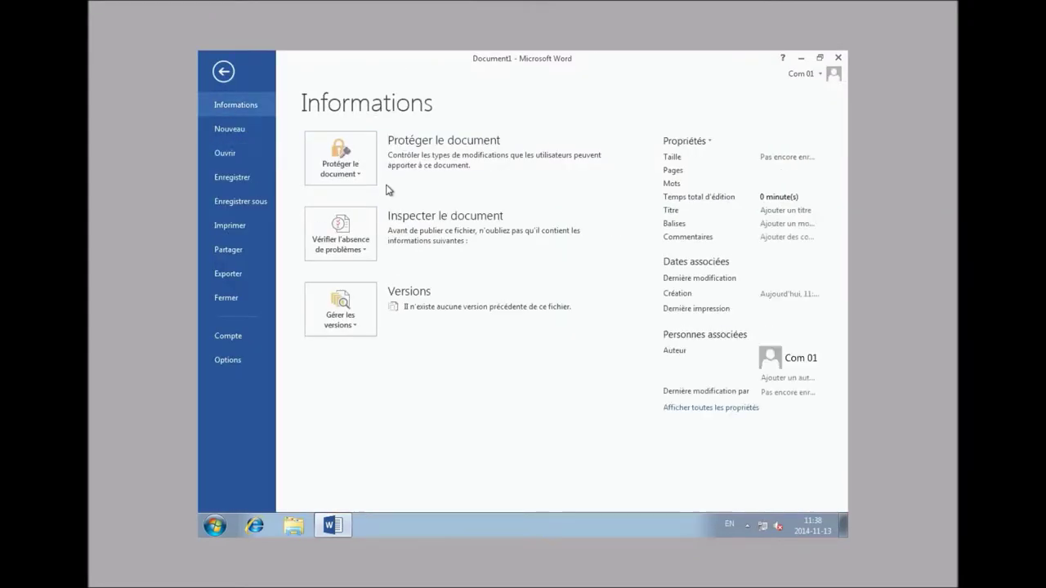
left_click(360, 173)
mouse_move(546, 322)
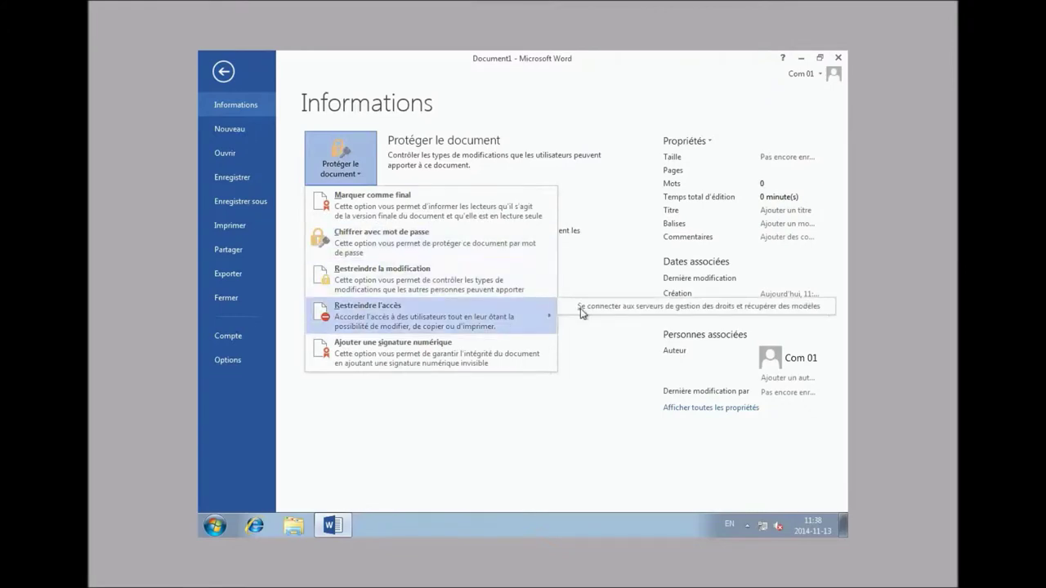
left_click(664, 363)
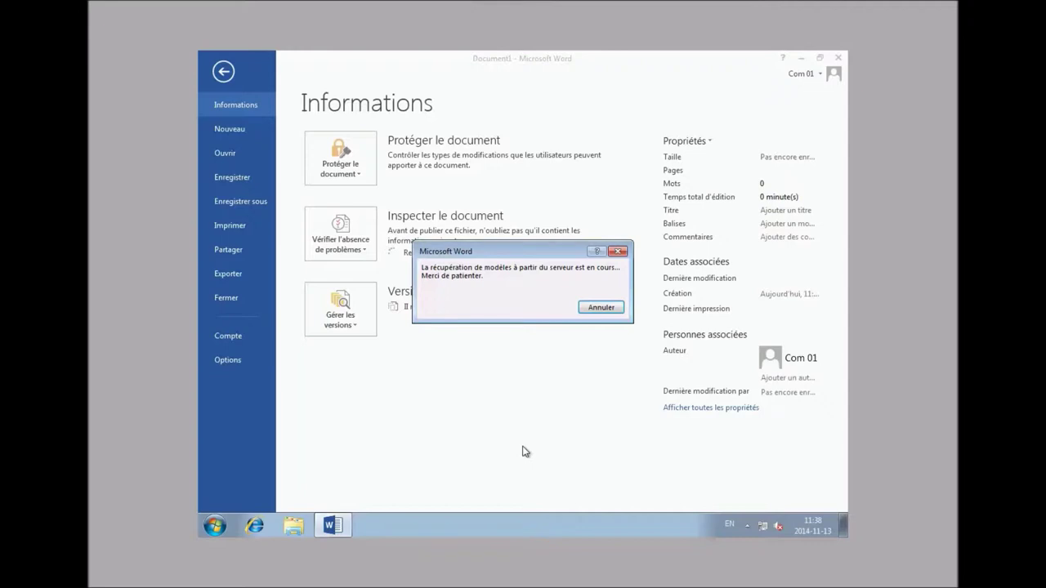
Try to authenticate to rms.laboratoire.lan with the domain account's user name and password, and dismiss the resulting message.
left_click(477, 277)
type("com01")
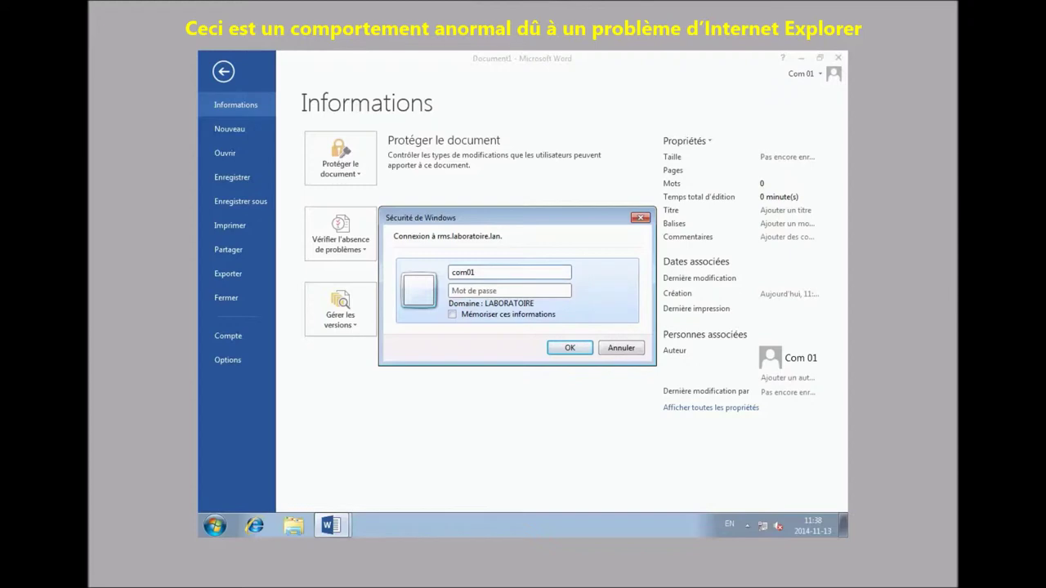
key("Tab")
type("*")
key("Return")
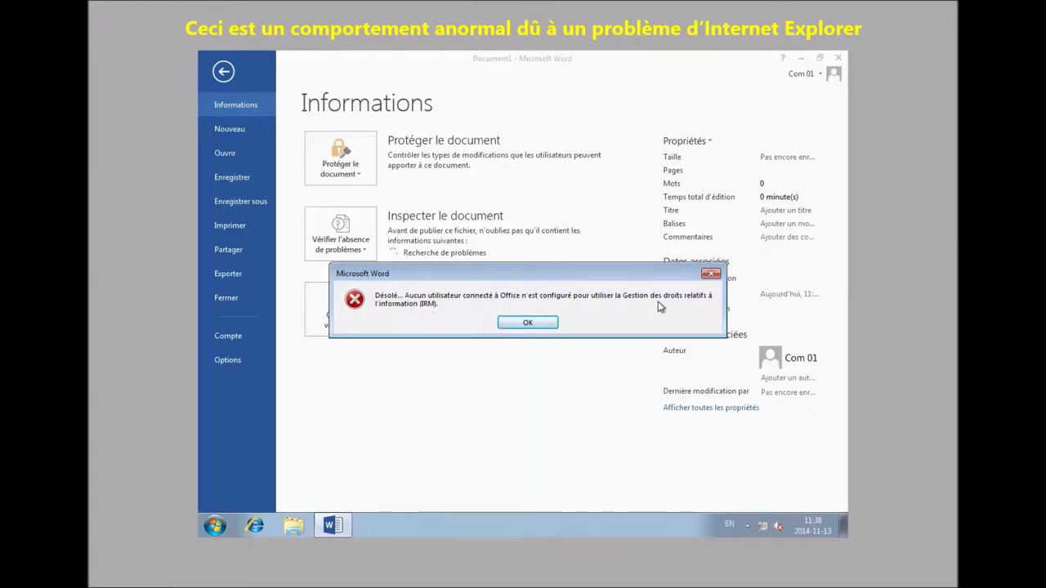
left_click(528, 323)
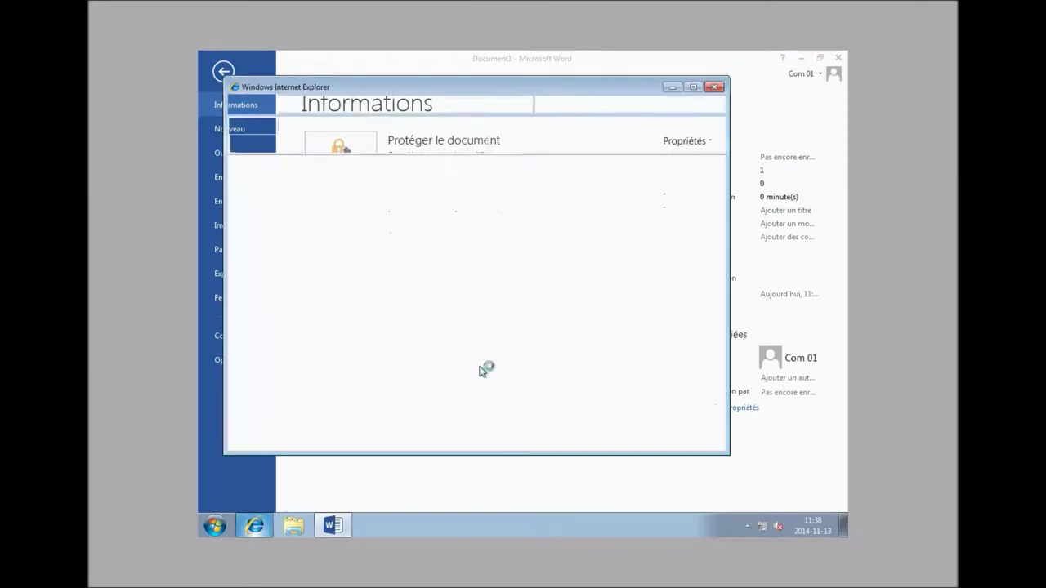
Check the sites assigned to the Intranet local security zone in Internet Explorer's options, and leave without making changes.
left_click(692, 87)
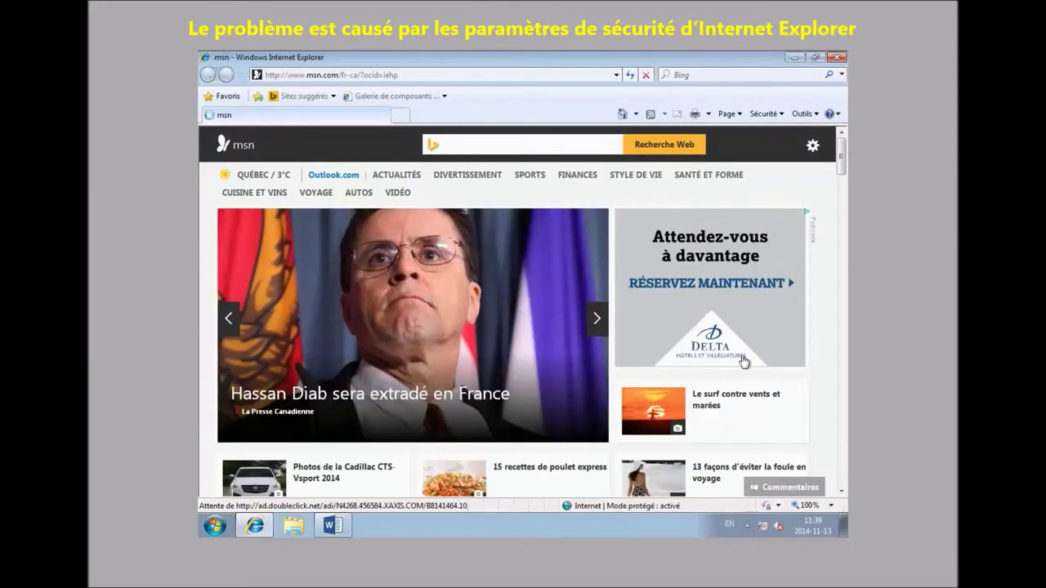
left_click(801, 113)
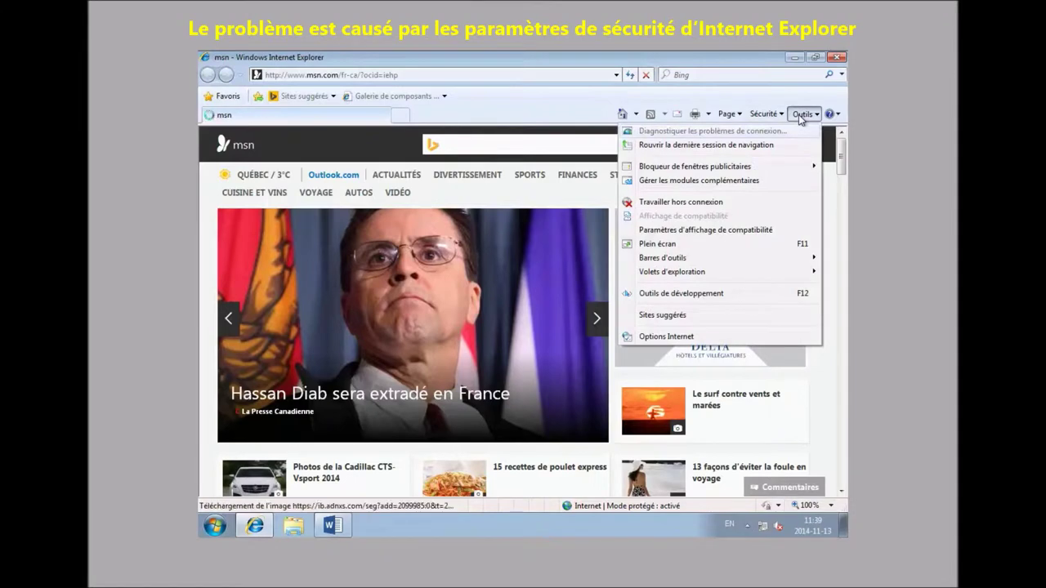
left_click(668, 336)
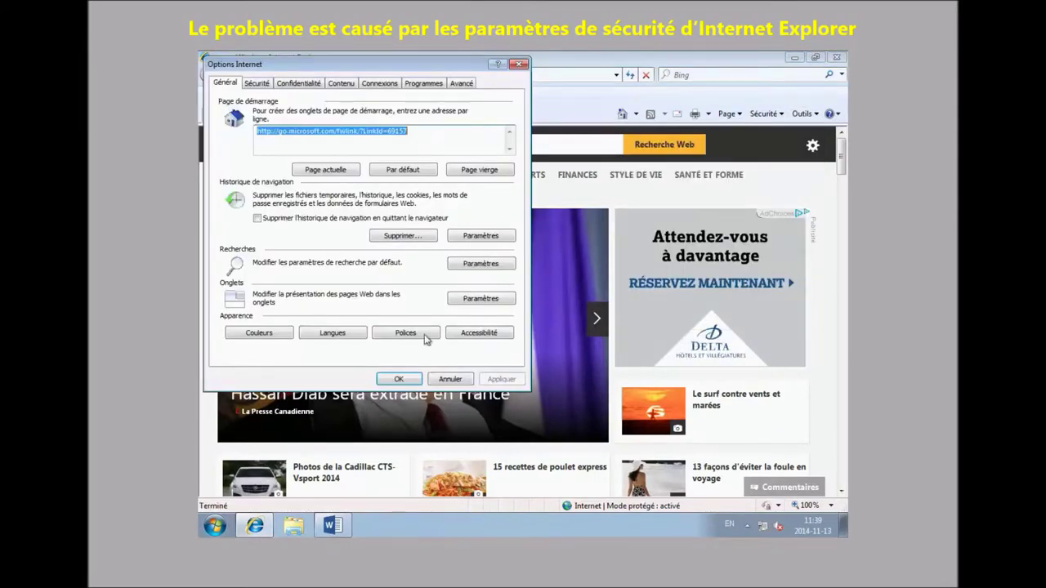
left_click(258, 85)
left_click(309, 137)
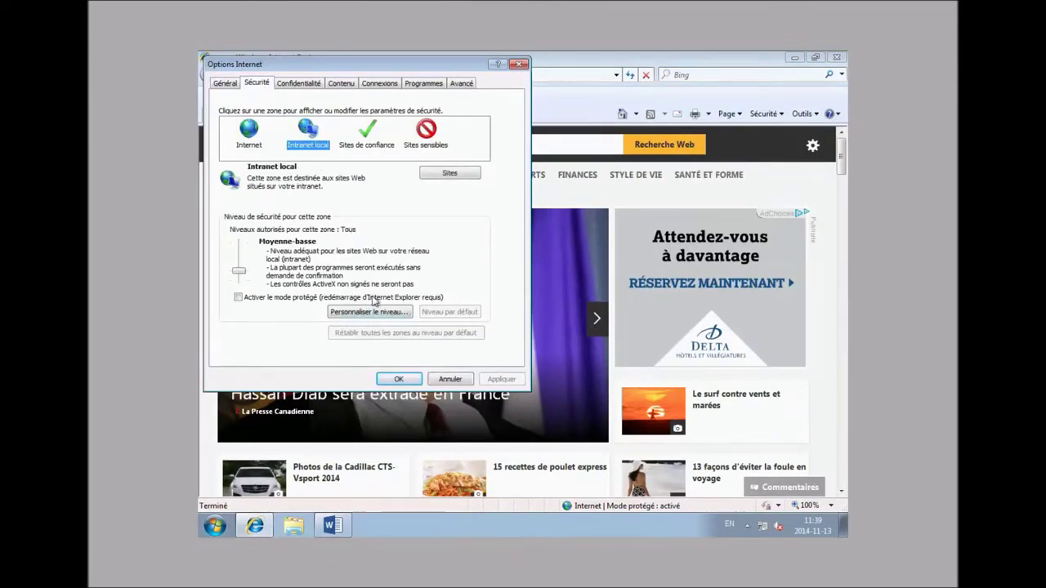
left_click(450, 173)
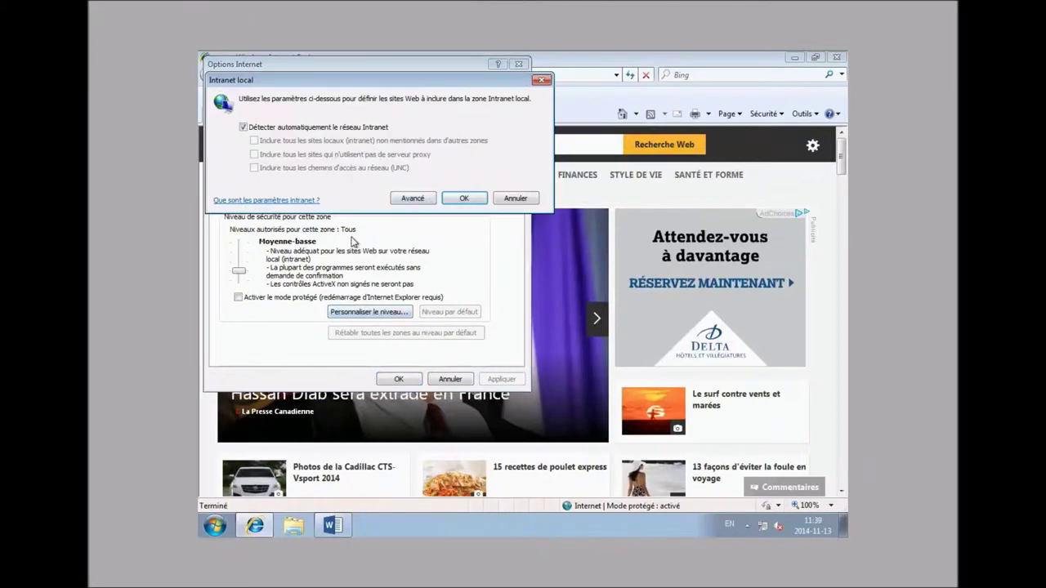
left_click(410, 198)
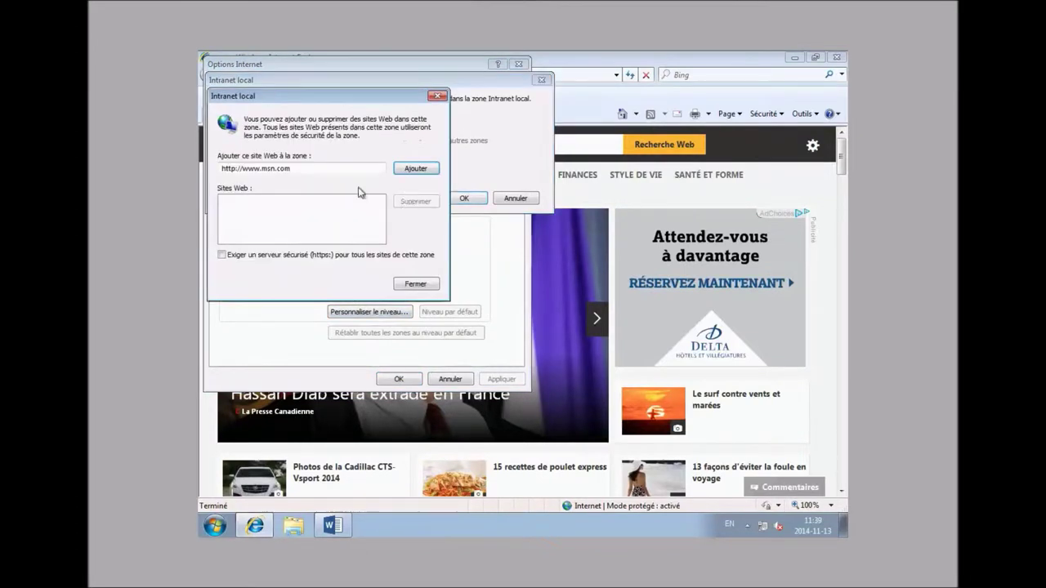
left_click(417, 284)
left_click(517, 200)
left_click(451, 380)
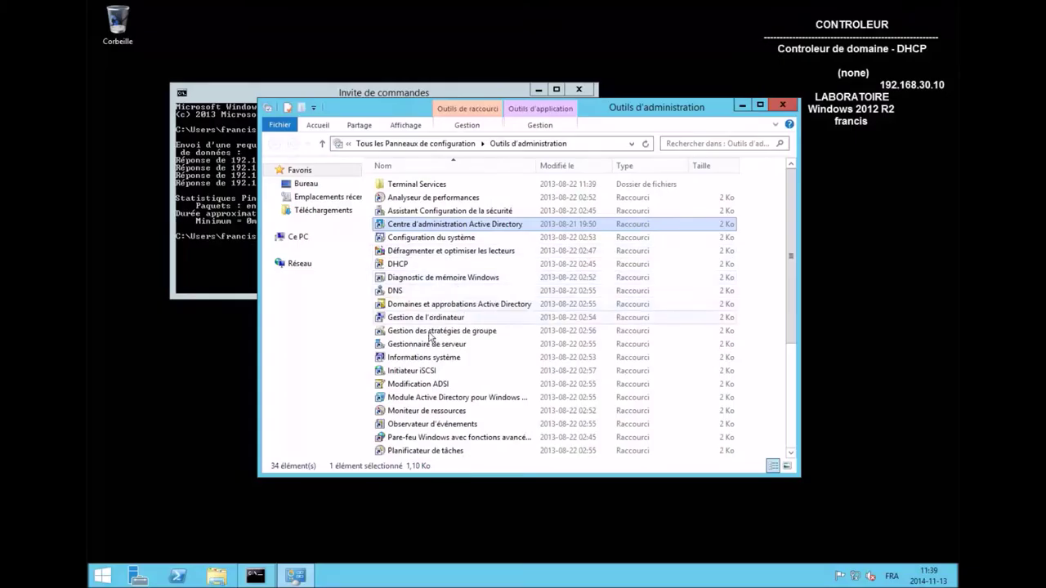
On the domain controller, open the AutoriteCA policy linked to Entreprise for editing in Gestion des stratégies de groupe.
double_click(431, 332)
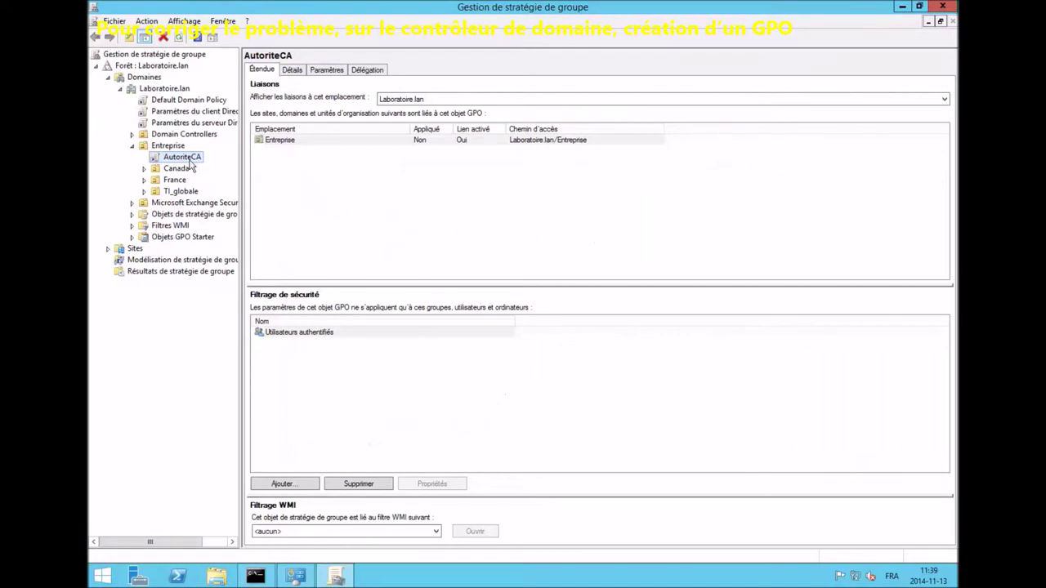
right_click(190, 163)
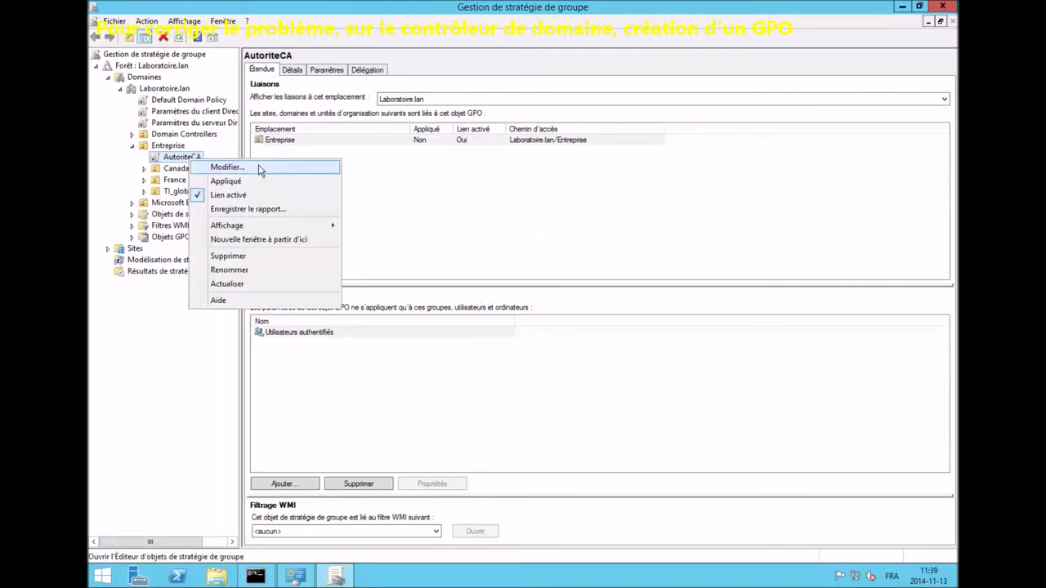
left_click(258, 164)
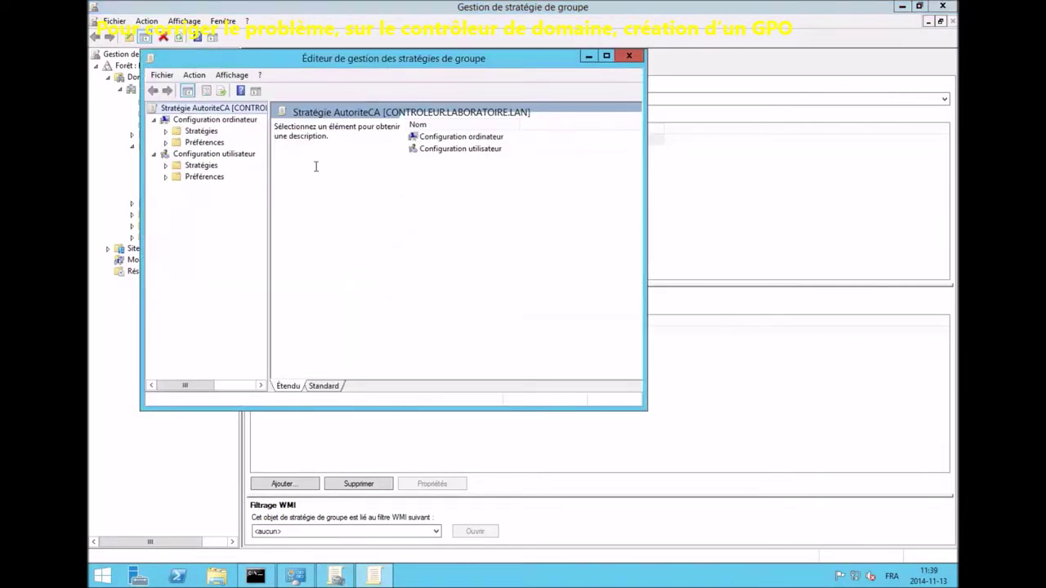
Show the computer policy settings for Internet Explorer's Onglet Sécurité under Panneau de configuration Internet, with the editor window enlarged.
left_click(166, 143)
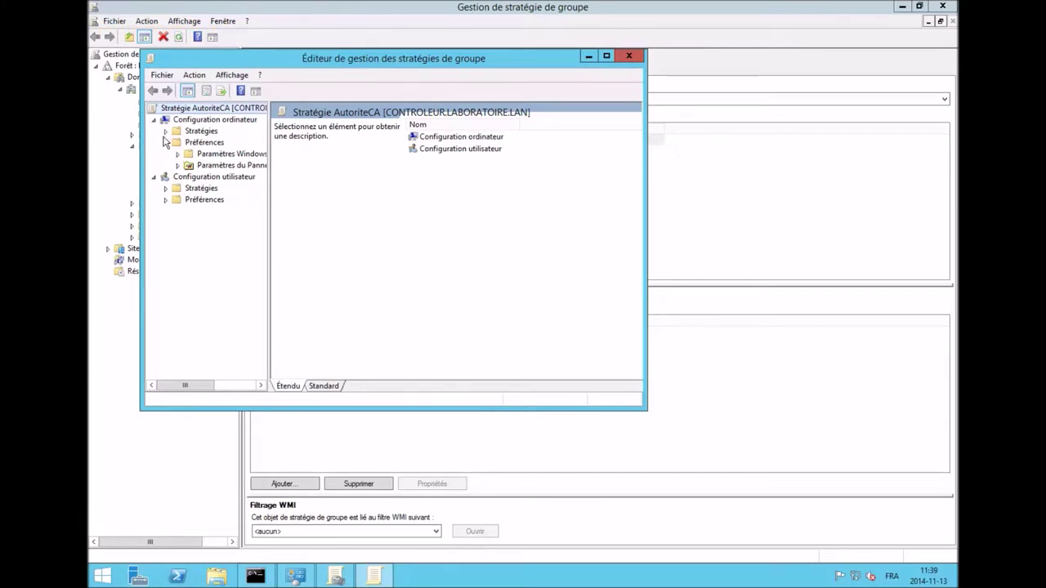
left_click(166, 132)
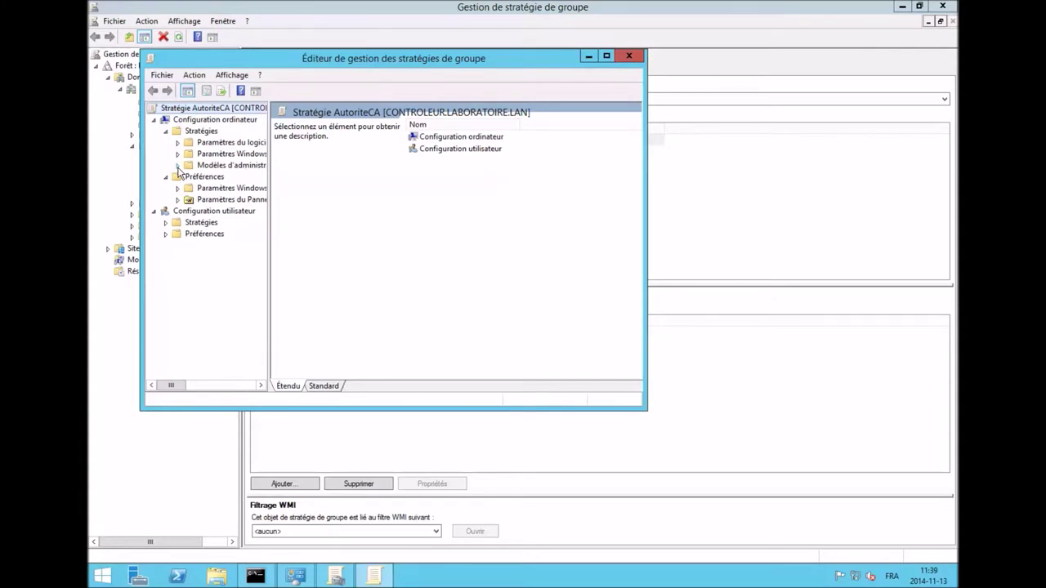
left_click(178, 166)
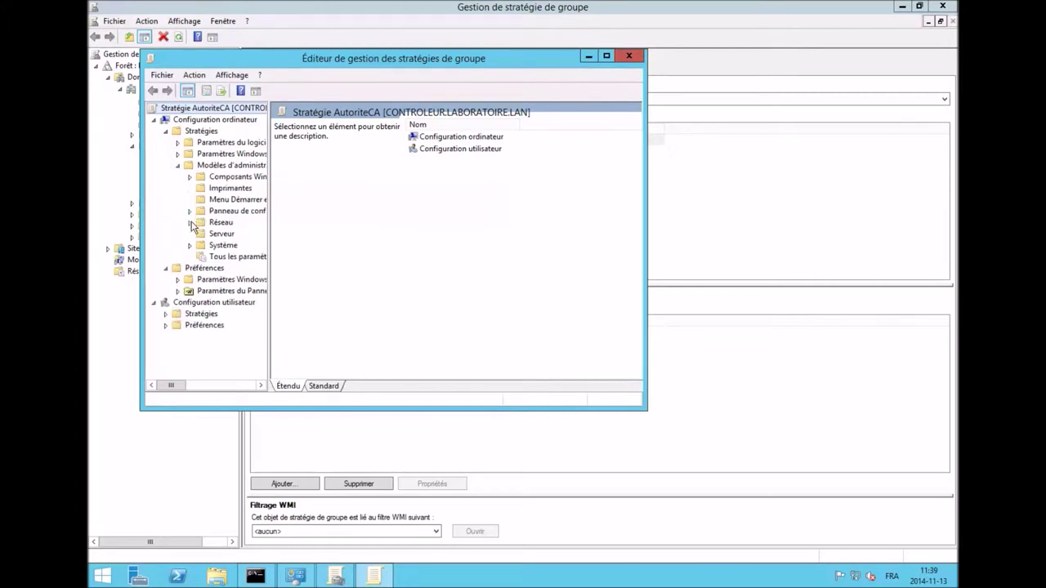
left_click(190, 177)
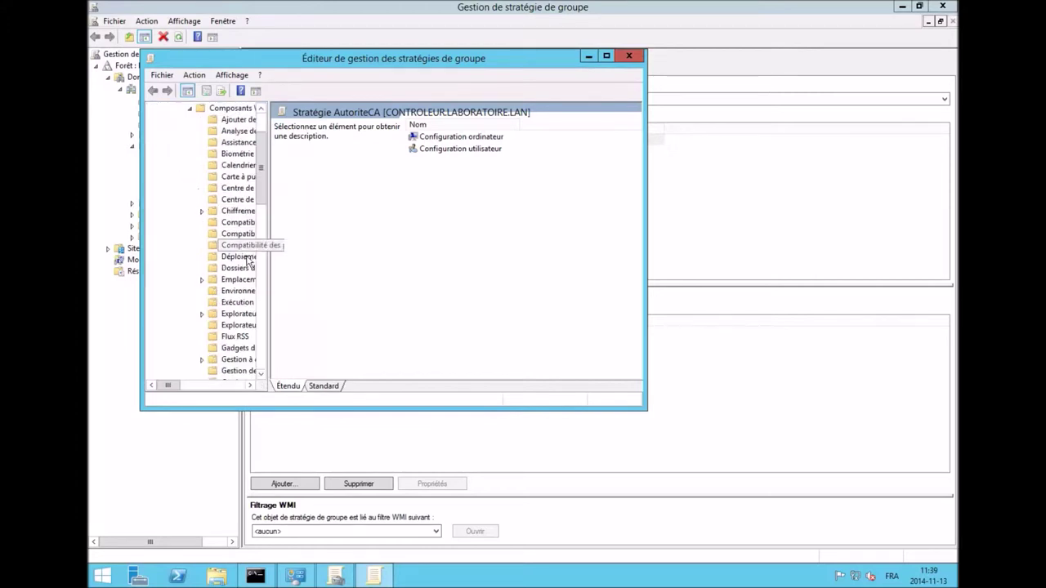
left_click_drag(262, 194, 261, 239)
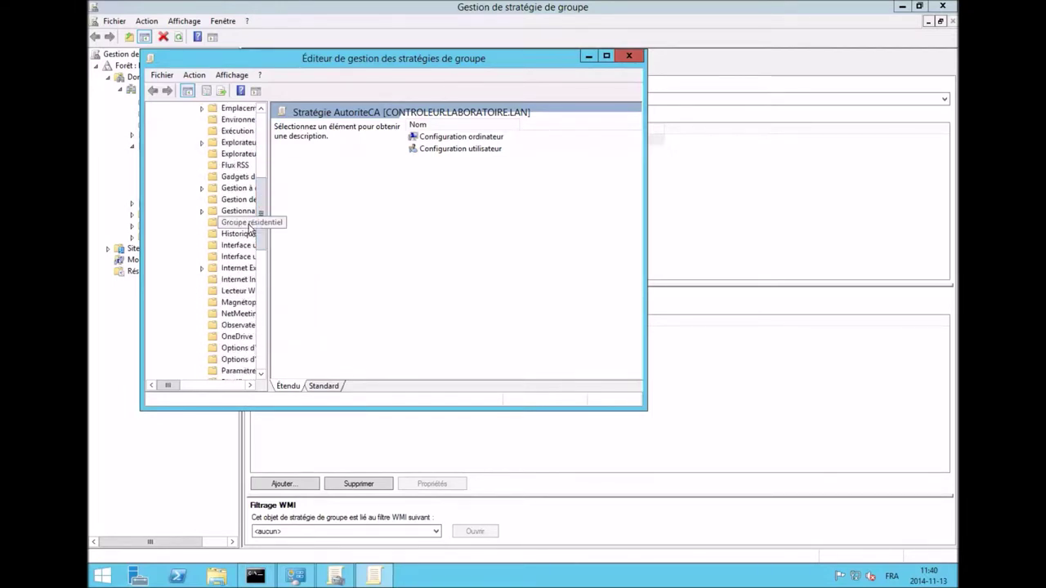
left_click(246, 270)
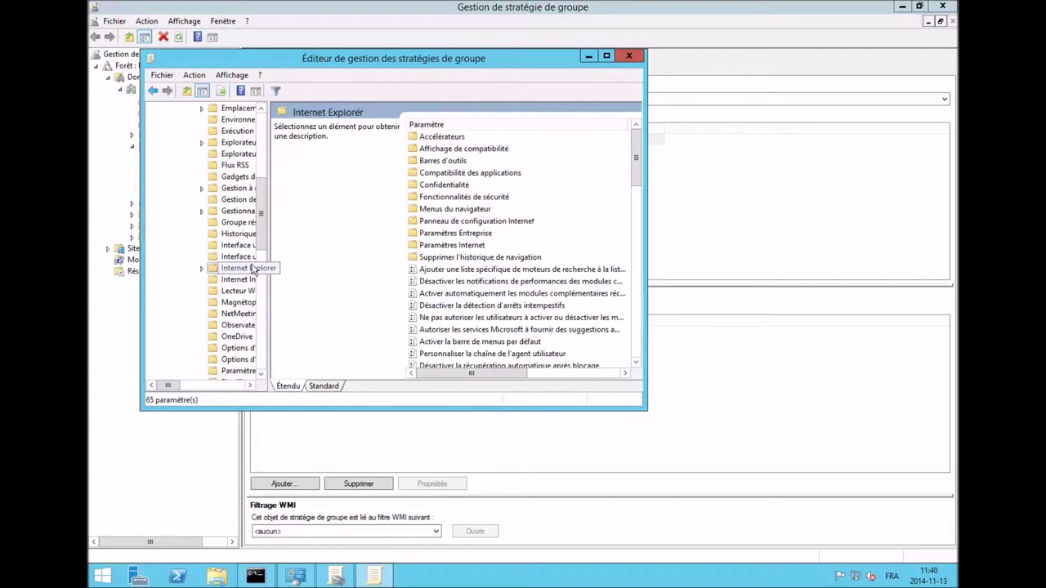
double_click(484, 222)
left_click(329, 386)
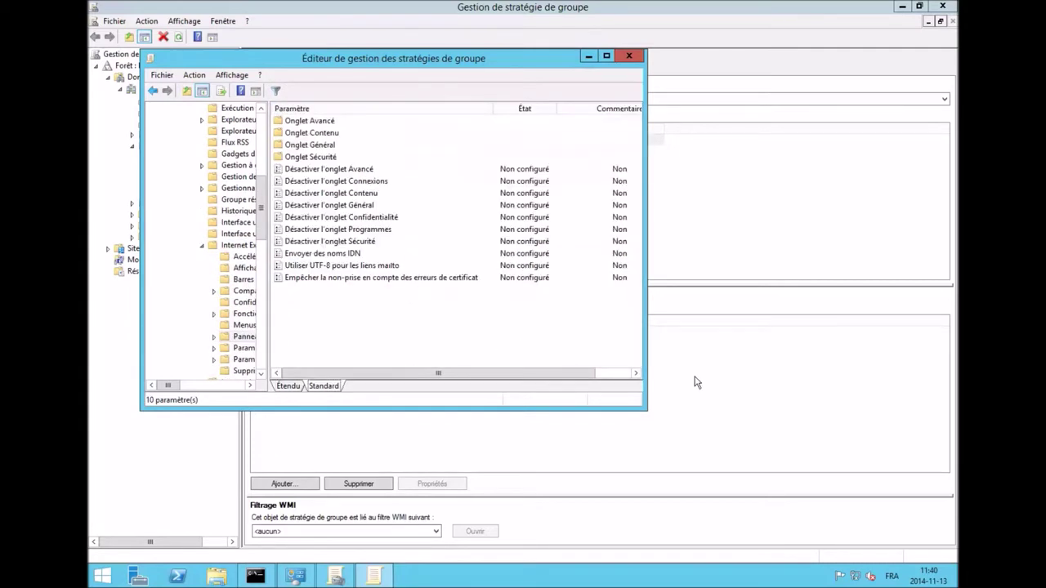
double_click(321, 161)
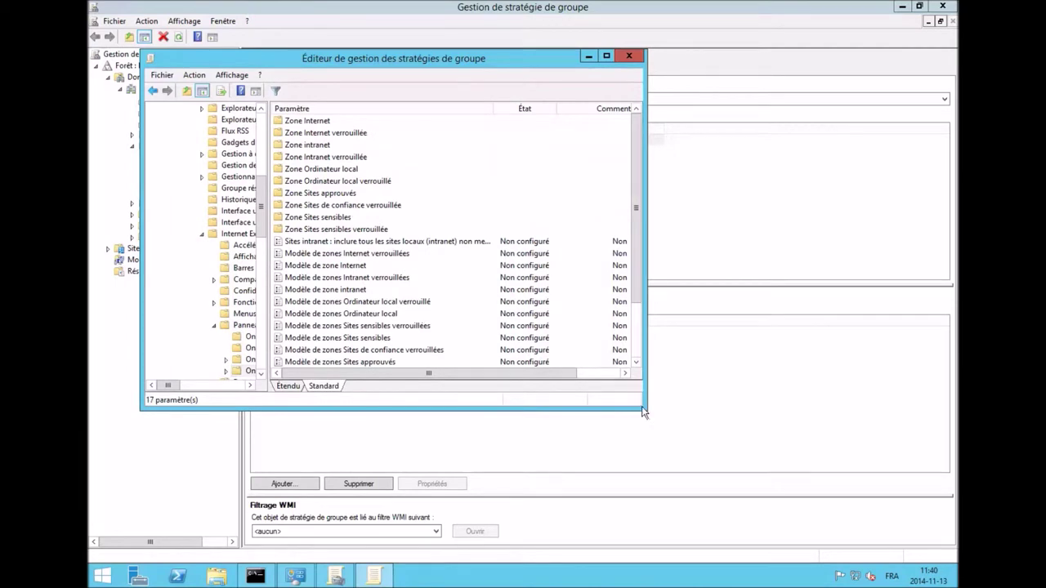
left_click_drag(643, 411, 899, 541)
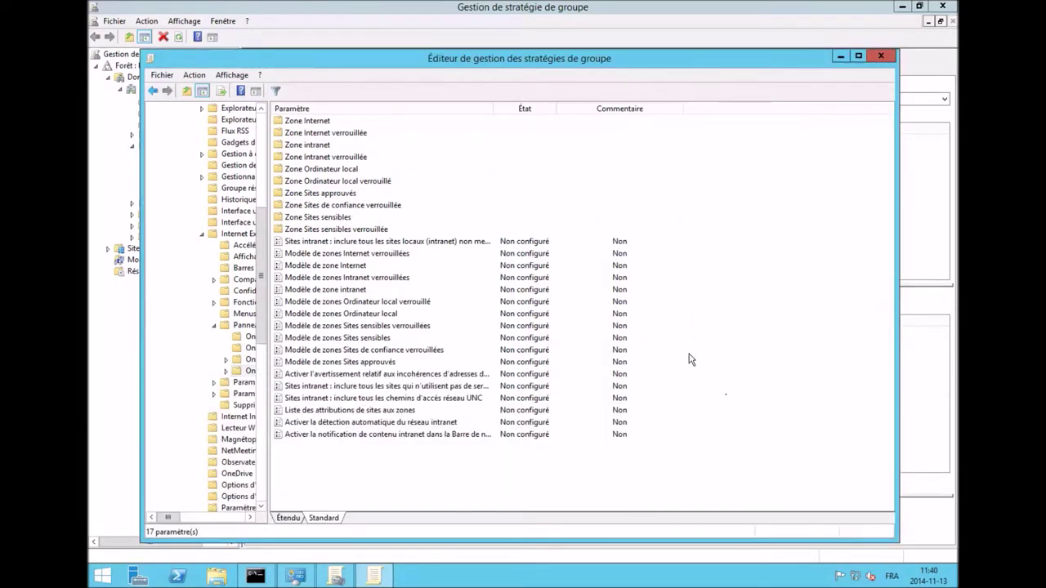
Set the policy Liste des attributions de sites aux zones to Activé and open its list of zone assignments.
double_click(350, 411)
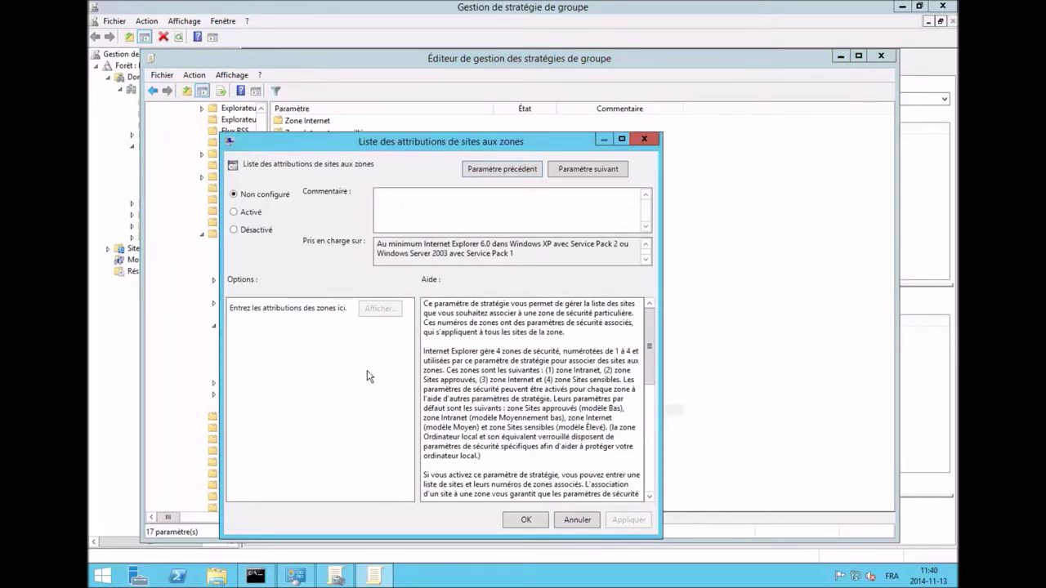
left_click(235, 213)
left_click(378, 309)
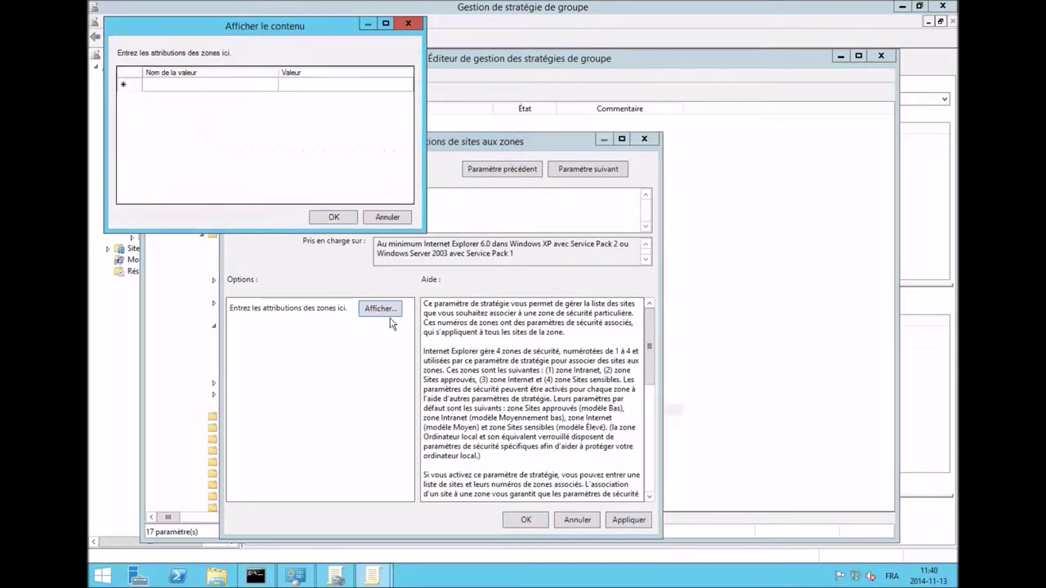
Add rms.laboratoire.lan with the value 1 to the zone assignments and save the policy setting.
left_click(177, 87)
left_click(178, 87)
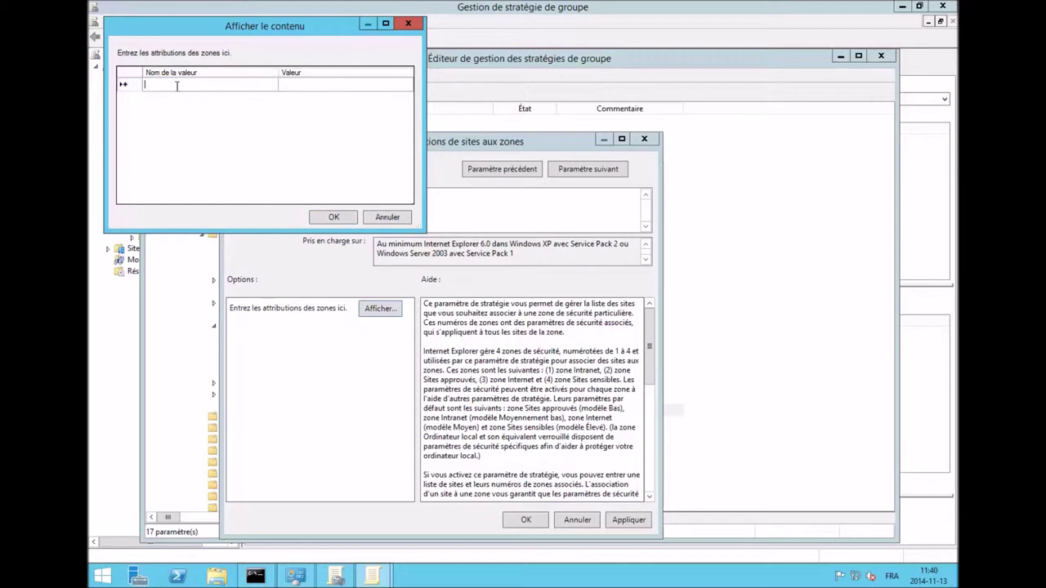
type("ms")
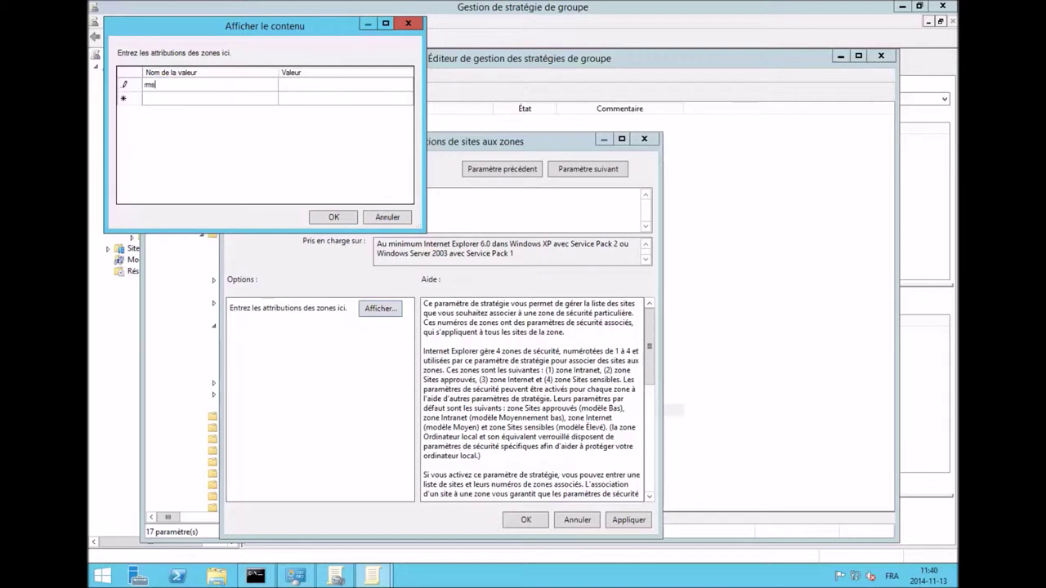
type(".laboratoire.lan")
key("Tab")
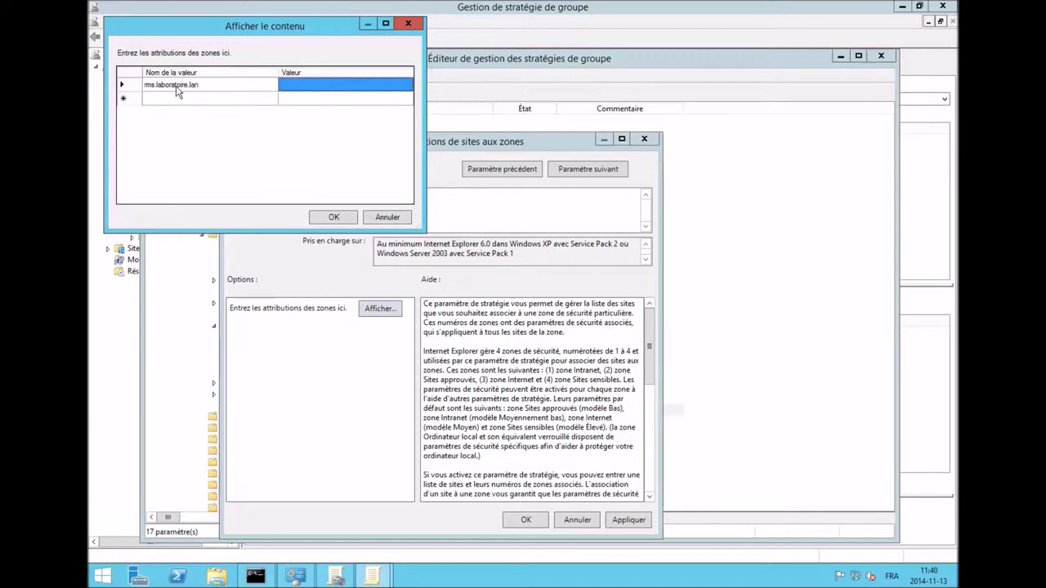
key("Tab")
left_click(174, 86)
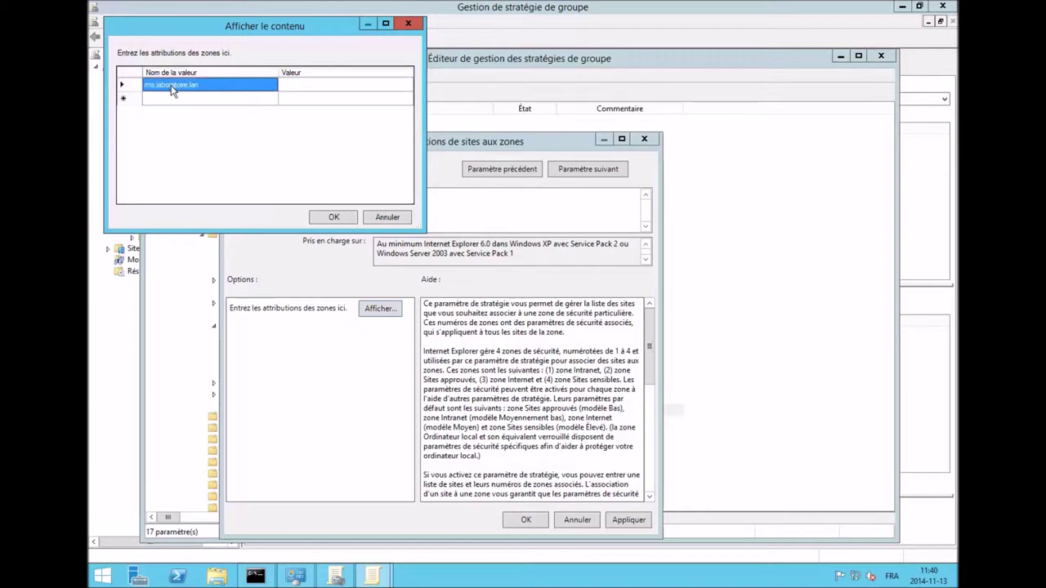
left_click(295, 87)
type("1")
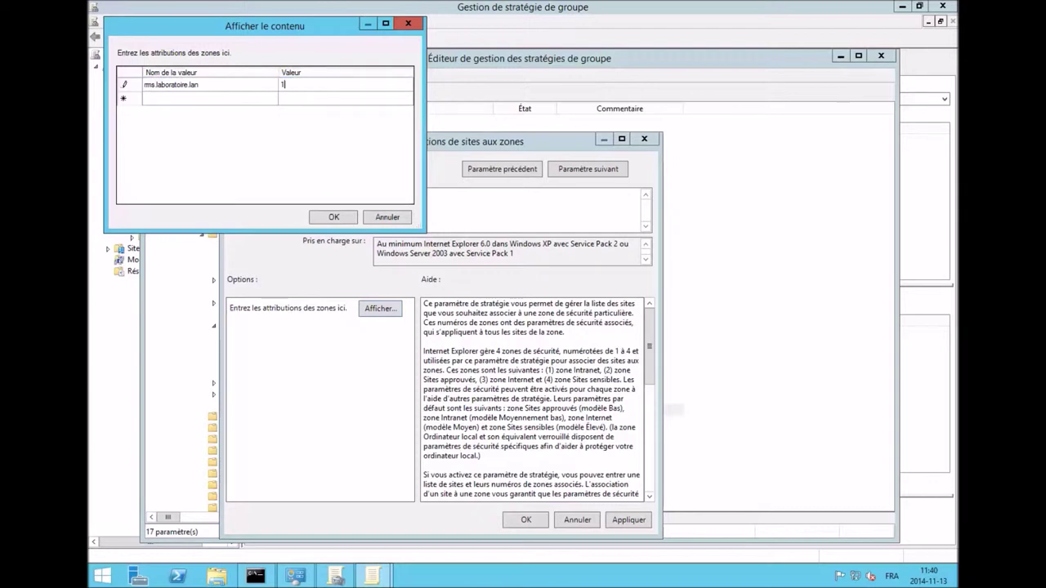
left_click(335, 217)
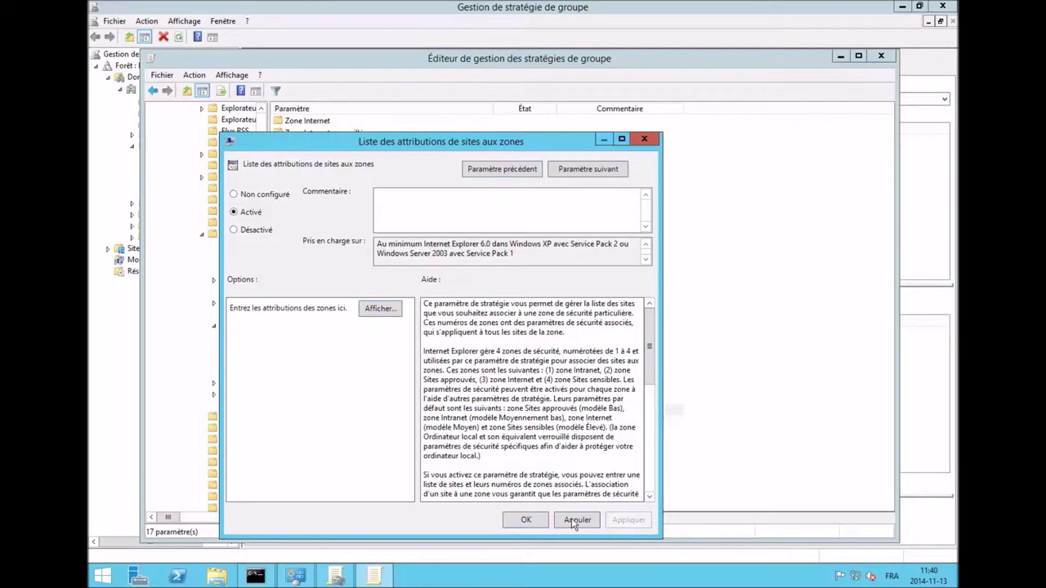
left_click(530, 523)
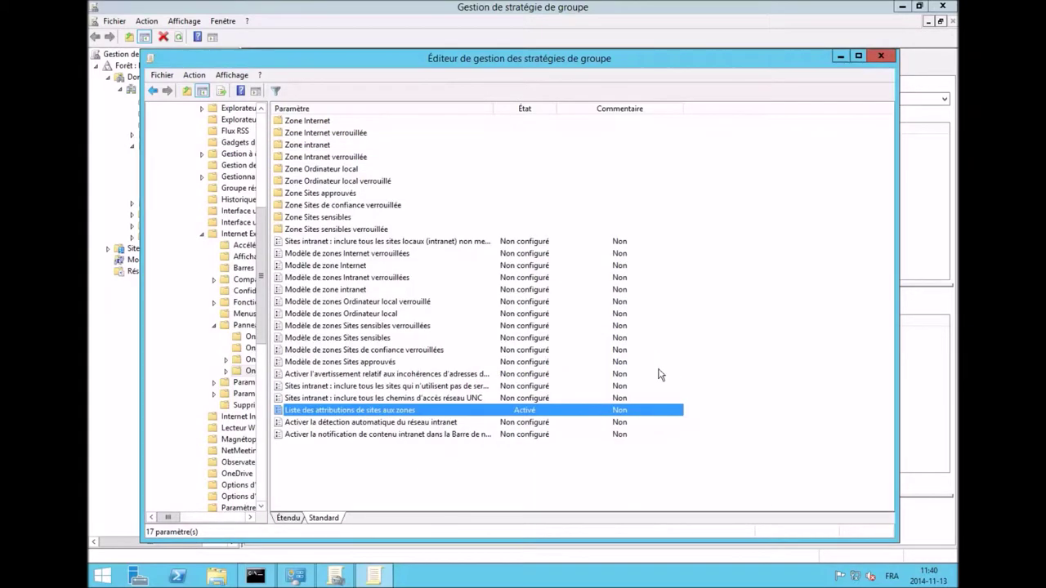
Close the group policy editor on the domain controller, and close Internet Explorer and the blank Word document on the workstation.
left_click(880, 56)
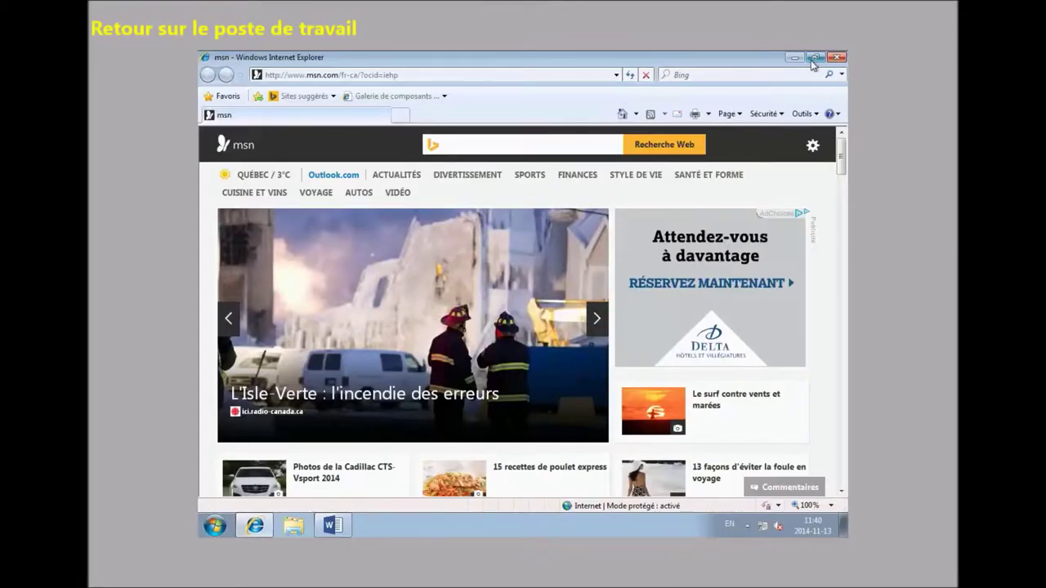
left_click(837, 57)
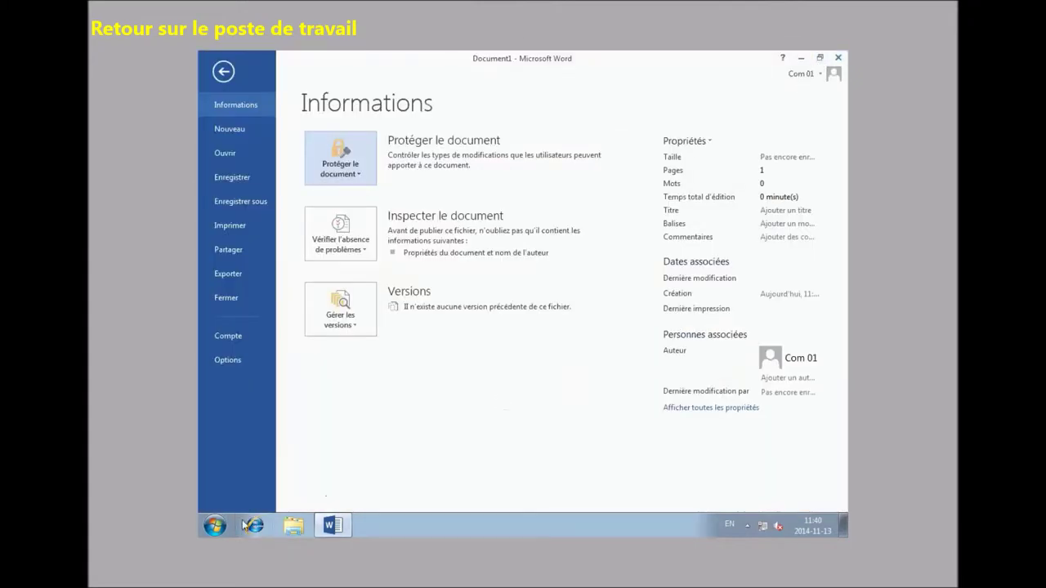
key("Escape")
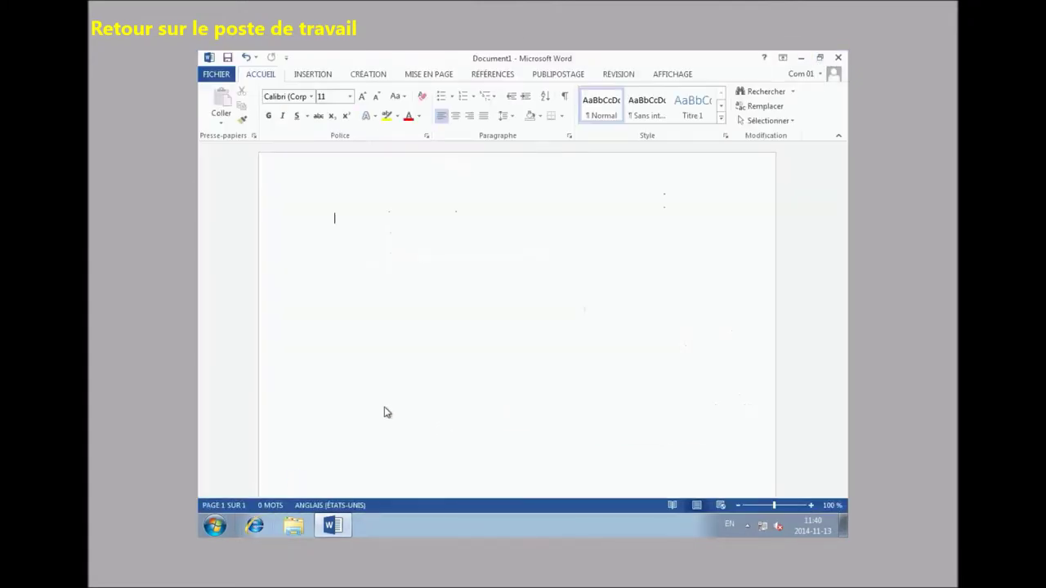
key("alt+F4")
Open a command prompt on the workstation and force the Group Policy update with gpupdate /force.
left_click(235, 519)
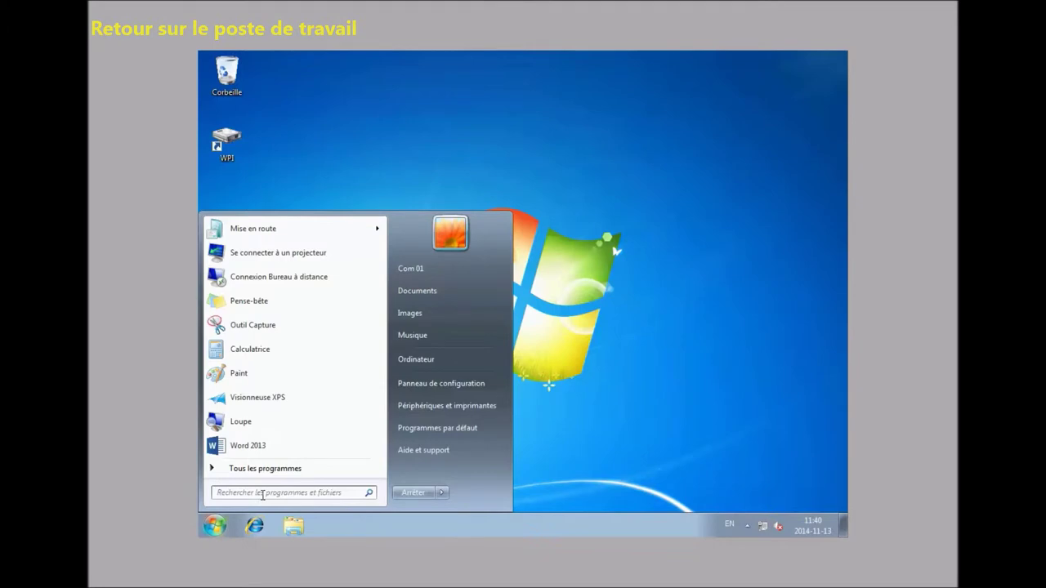
left_click(263, 494)
type("cmd")
key("Return")
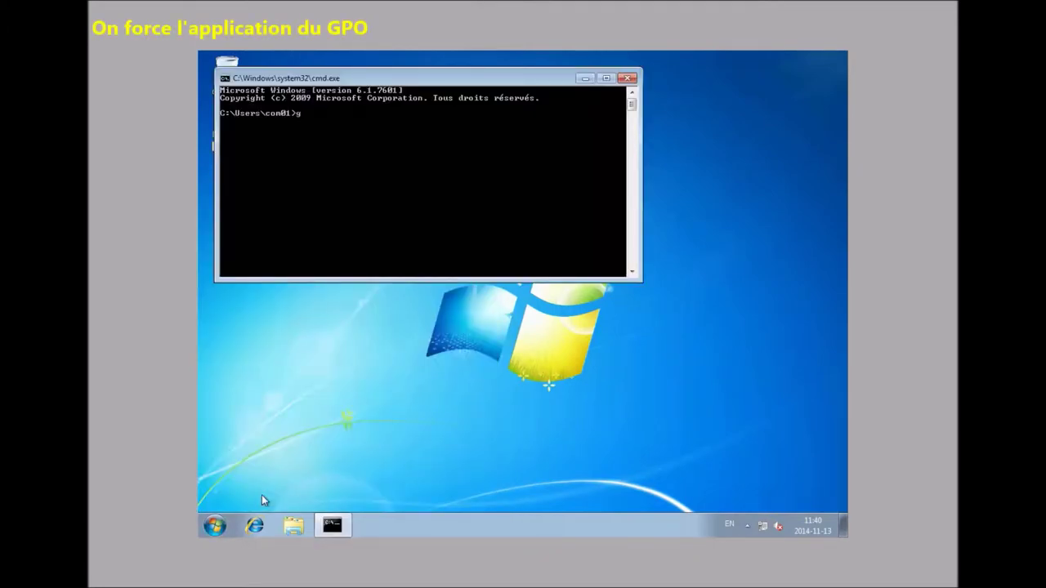
type("gpupdate /force")
key("Return")
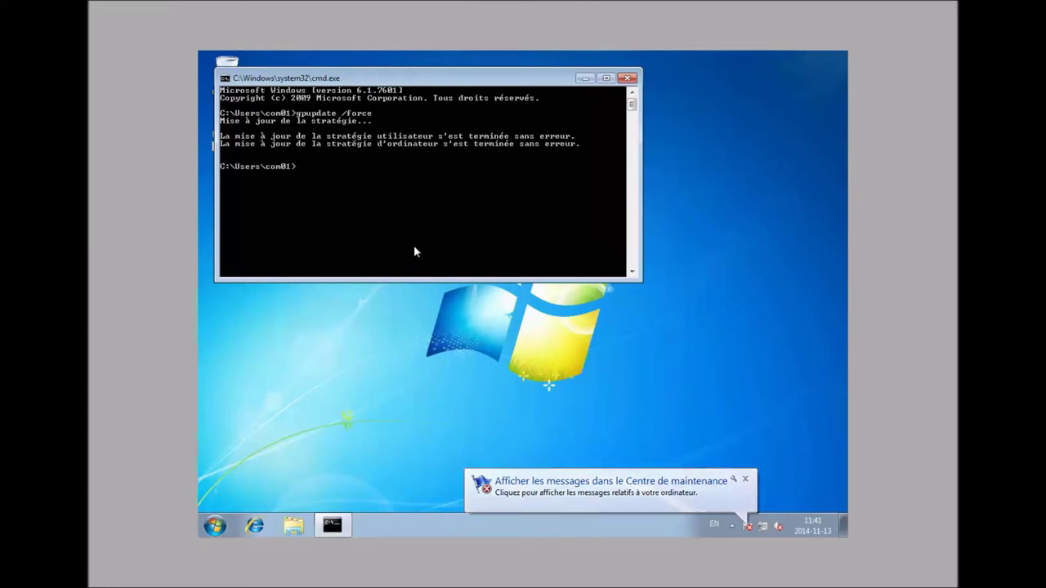
Check the list of websites assigned to the Intranet local zone in Internet Explorer's security options.
left_click(256, 528)
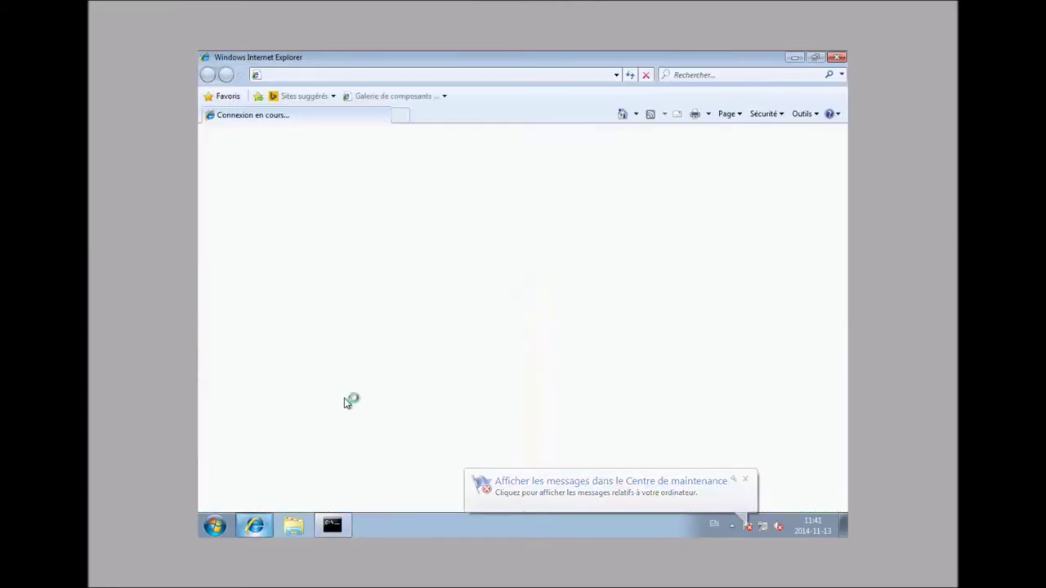
left_click(804, 113)
left_click(663, 336)
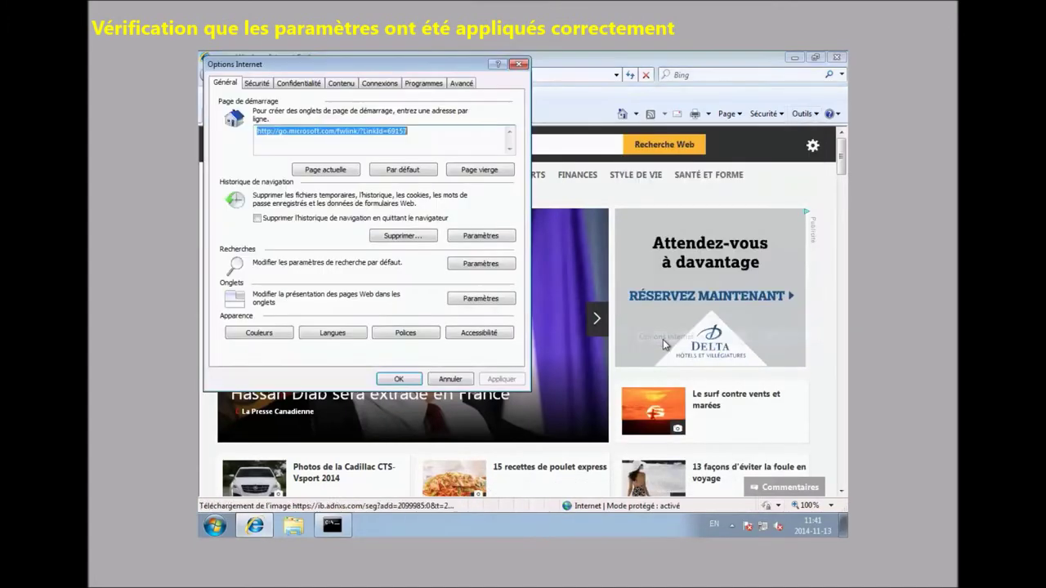
left_click(263, 85)
left_click(308, 131)
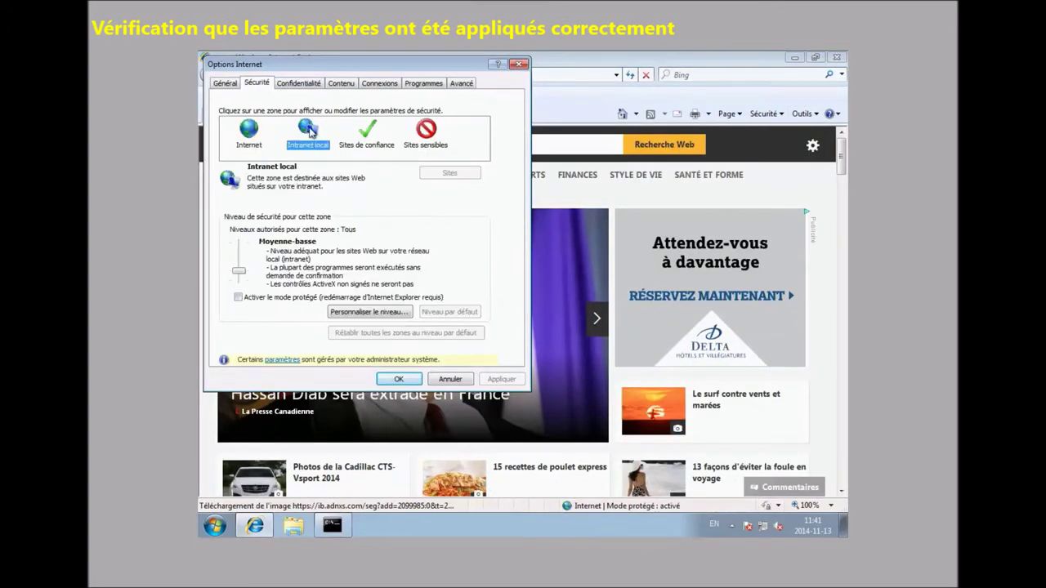
left_click(448, 173)
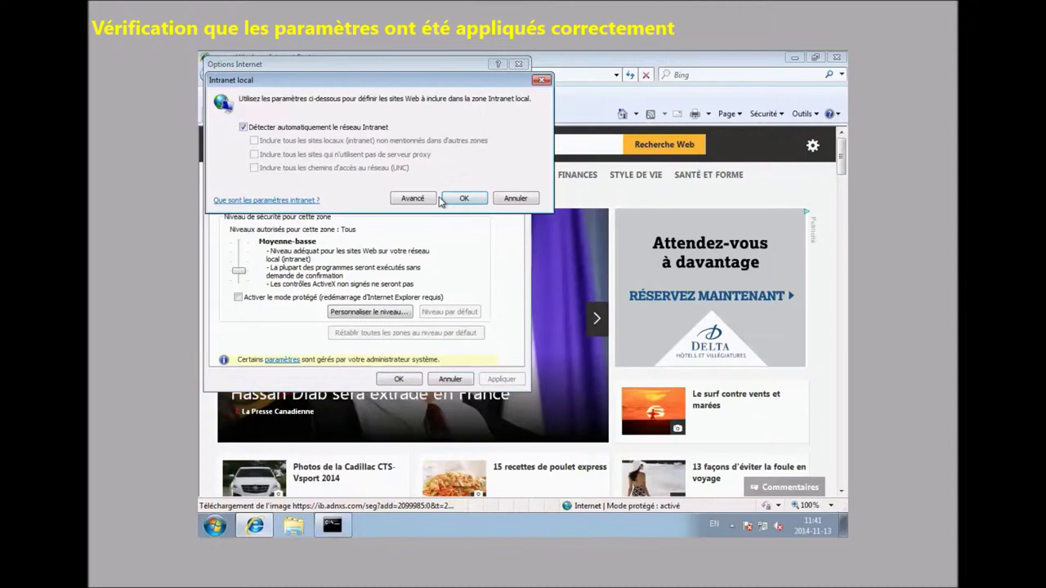
left_click(407, 201)
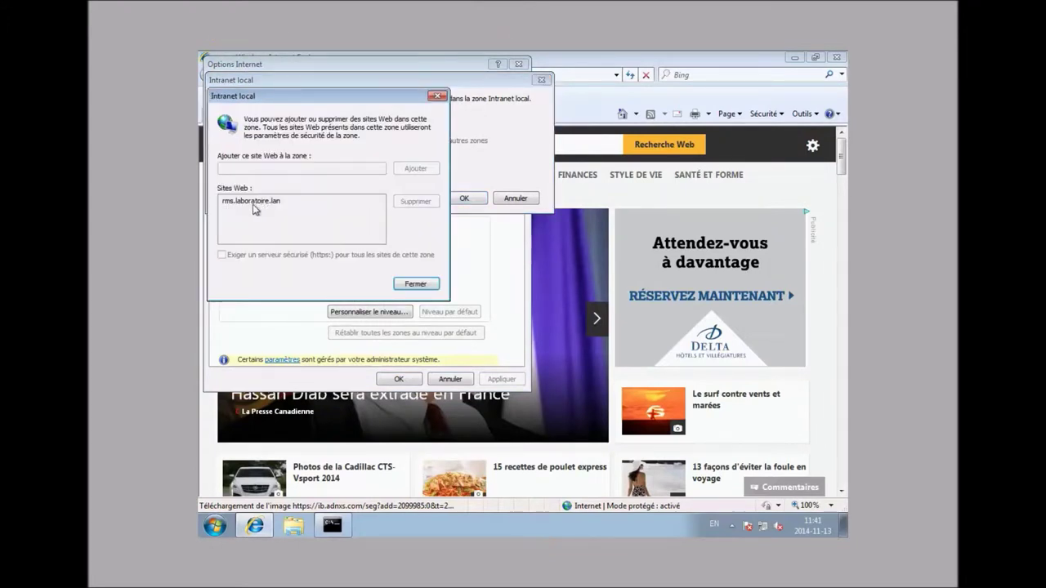
left_click(409, 283)
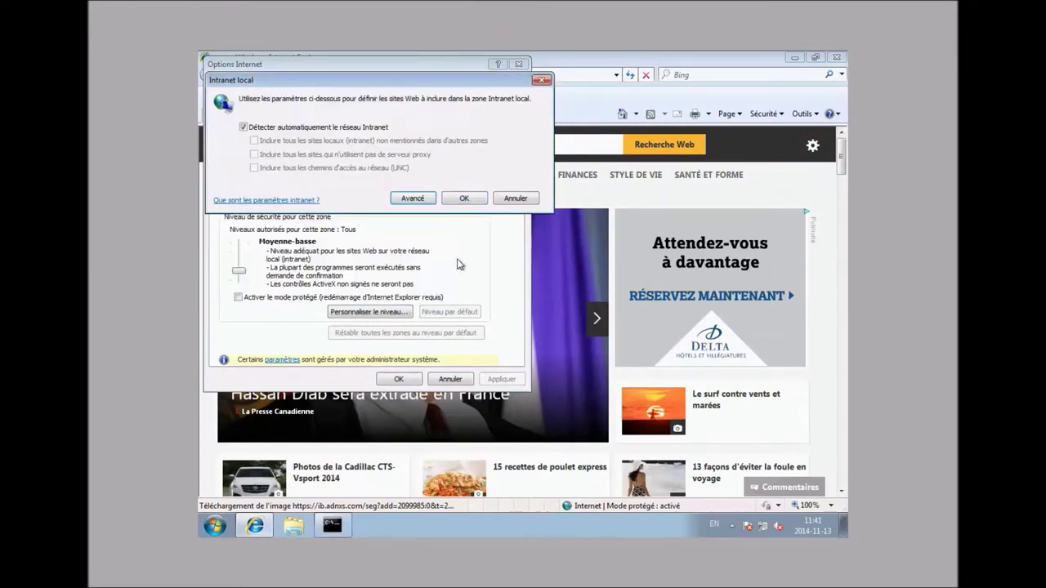
left_click(464, 198)
left_click(391, 381)
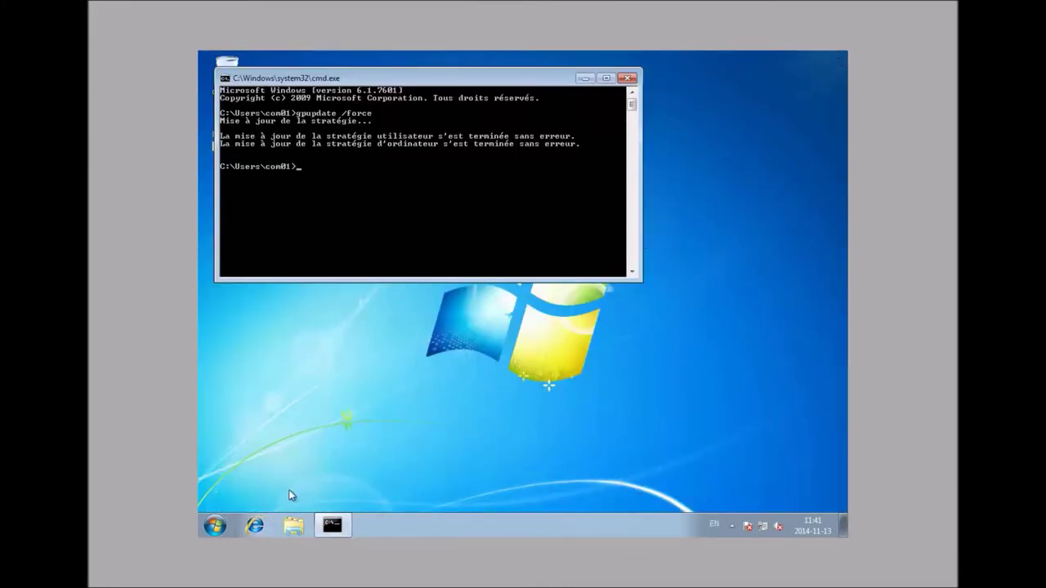
Start Word 2013 with a new blank document.
left_click(213, 527)
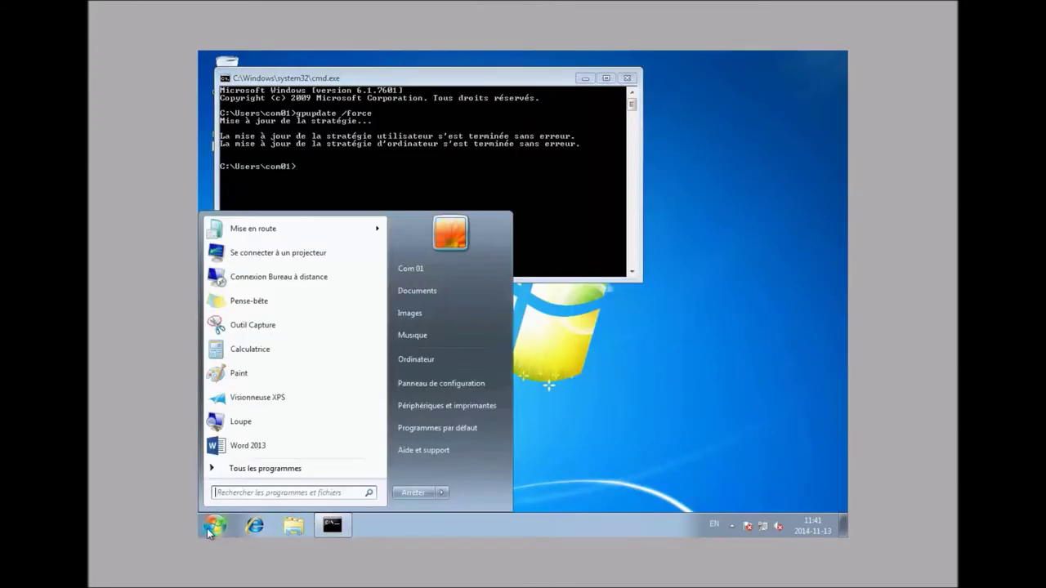
left_click(247, 445)
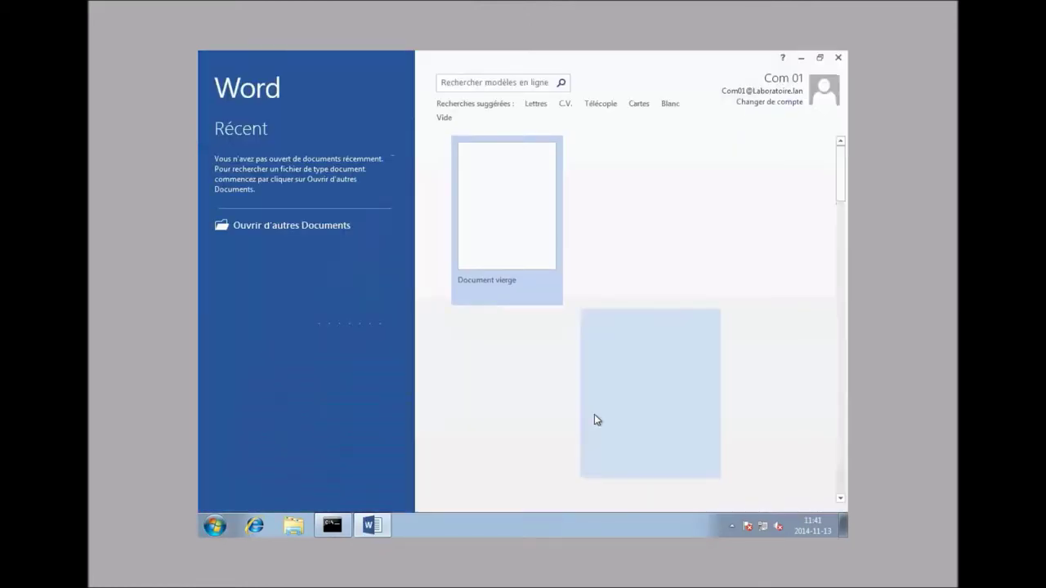
left_click(494, 214)
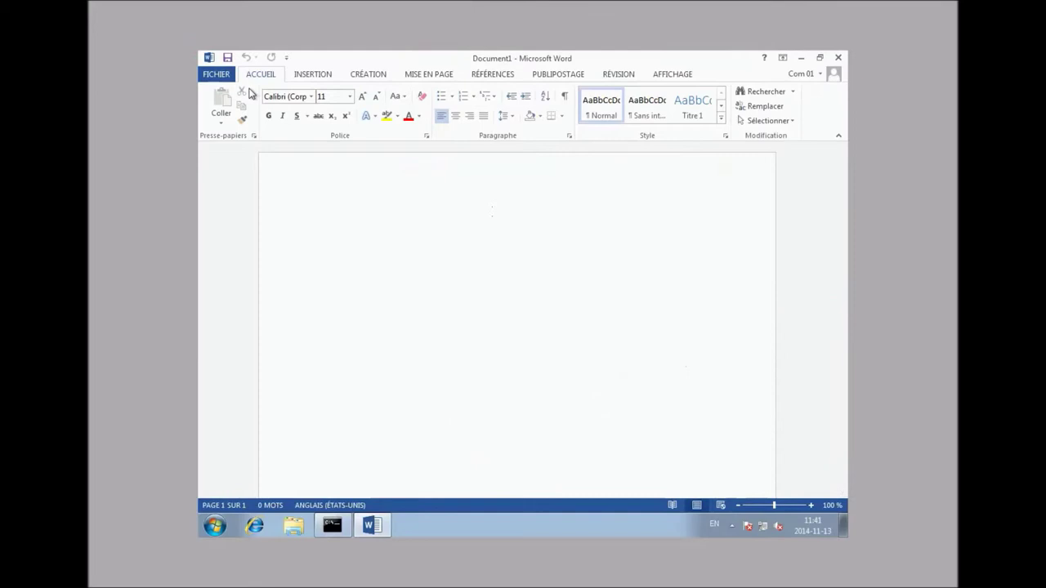
Protect the blank document with Accès restreint and enable Restreindre l'autorisation à : document.
left_click(217, 73)
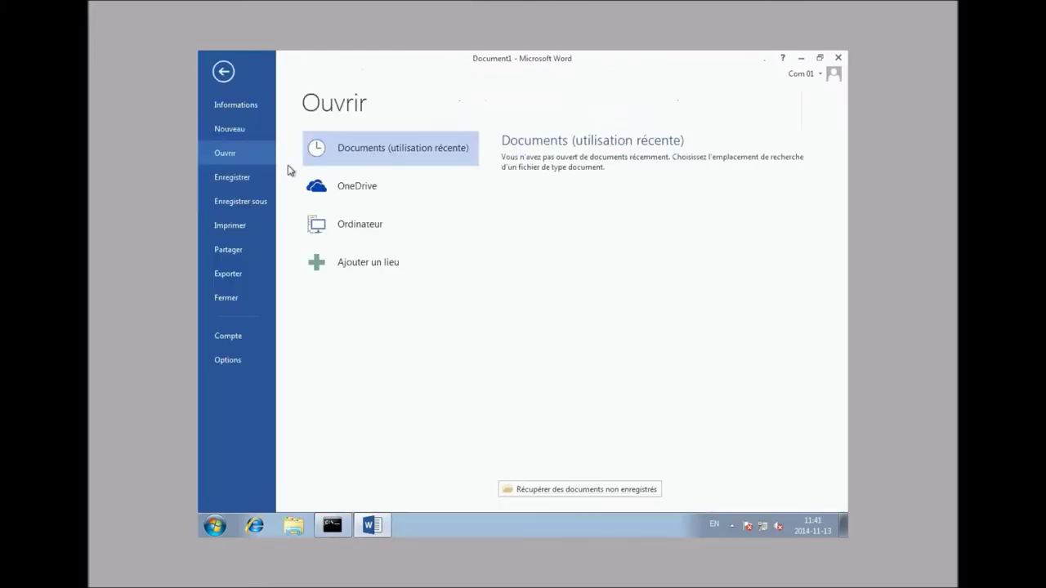
left_click(243, 104)
left_click(351, 178)
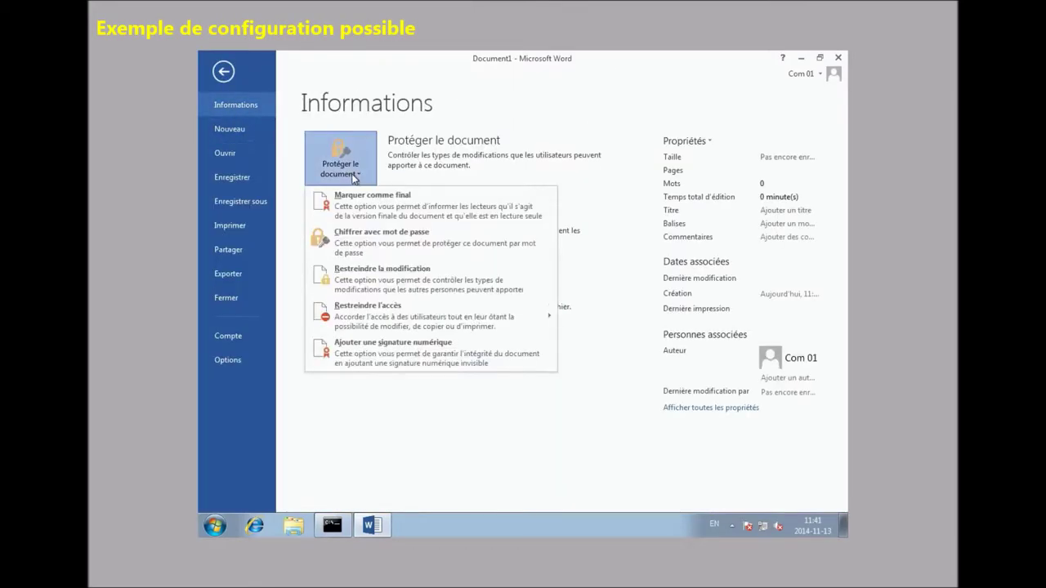
mouse_move(417, 313)
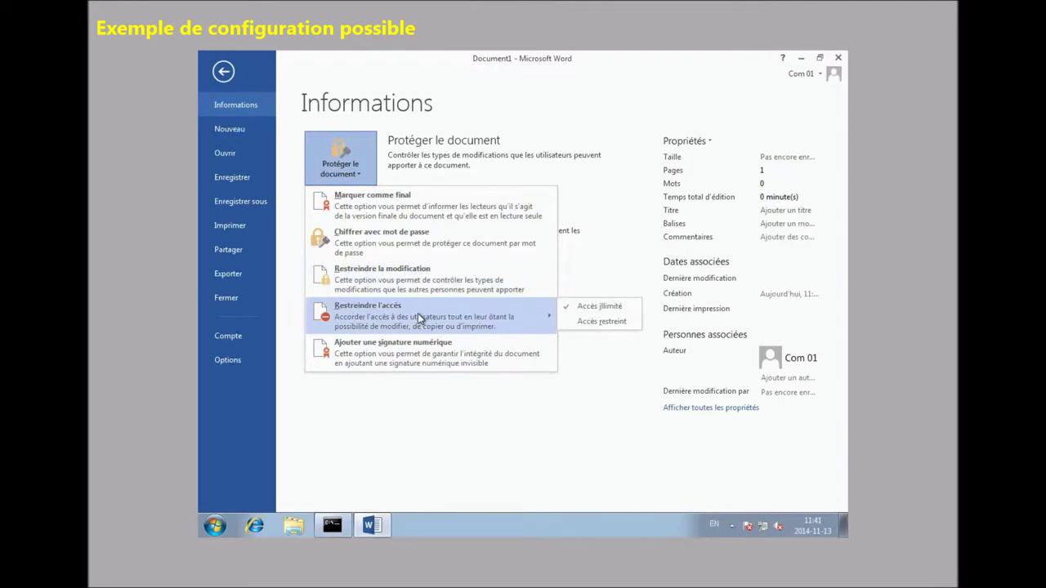
left_click(599, 321)
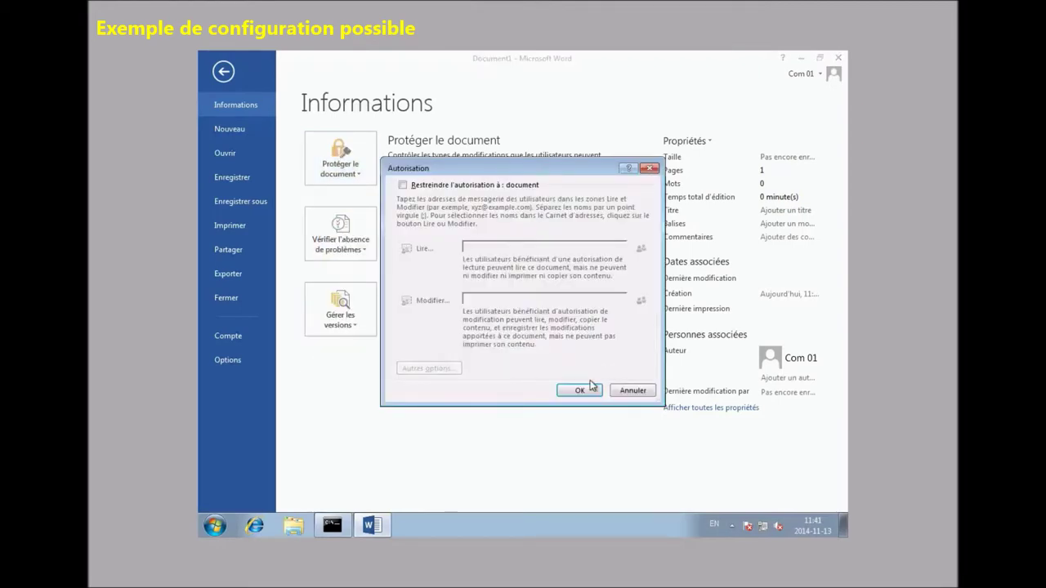
left_click(401, 187)
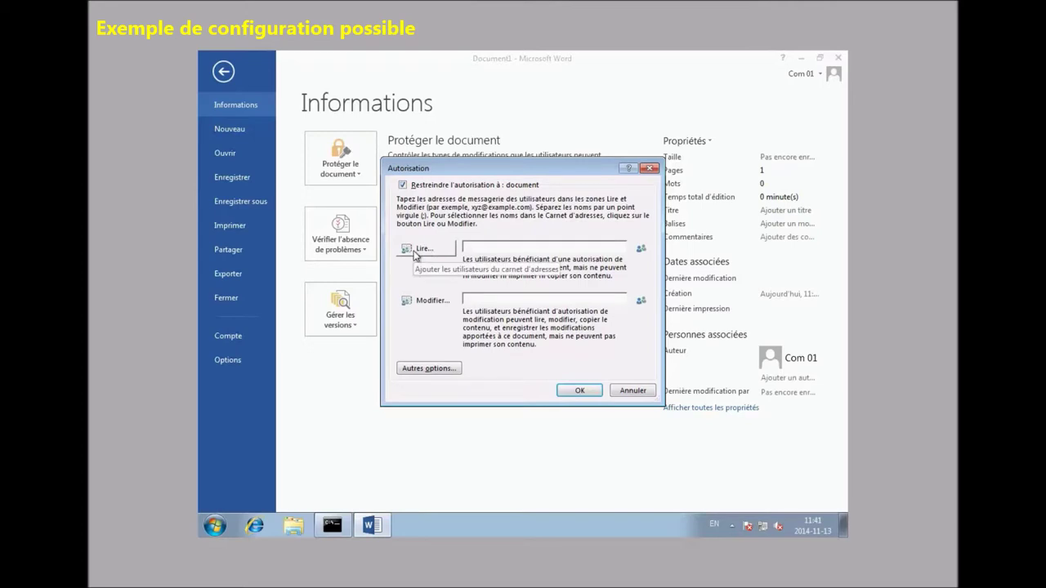
Look up "com" in the directory and grant Lire permission to the accounts Com 01 through Com 04.
left_click(417, 254)
type("com")
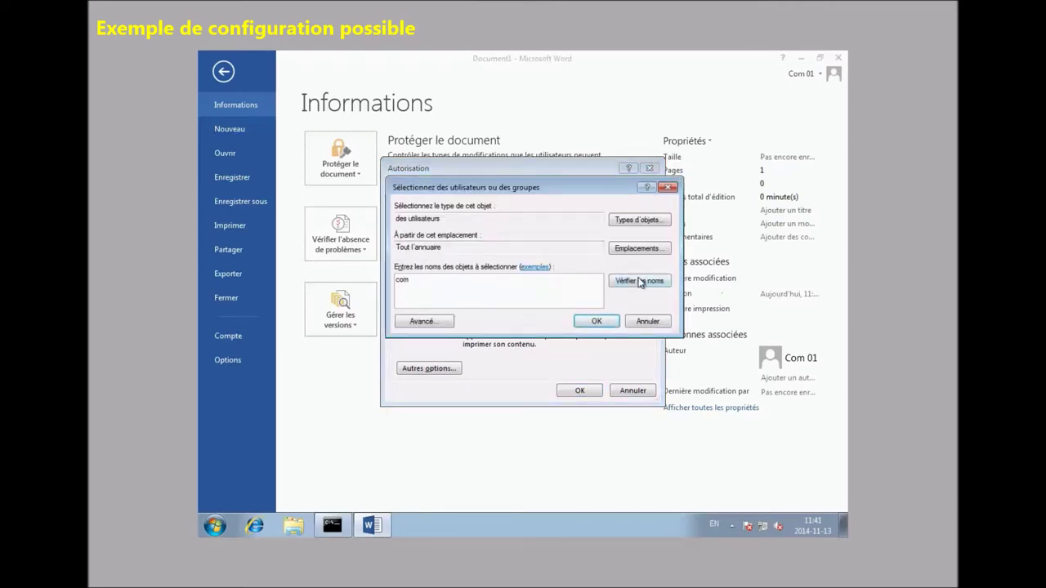
left_click(640, 282)
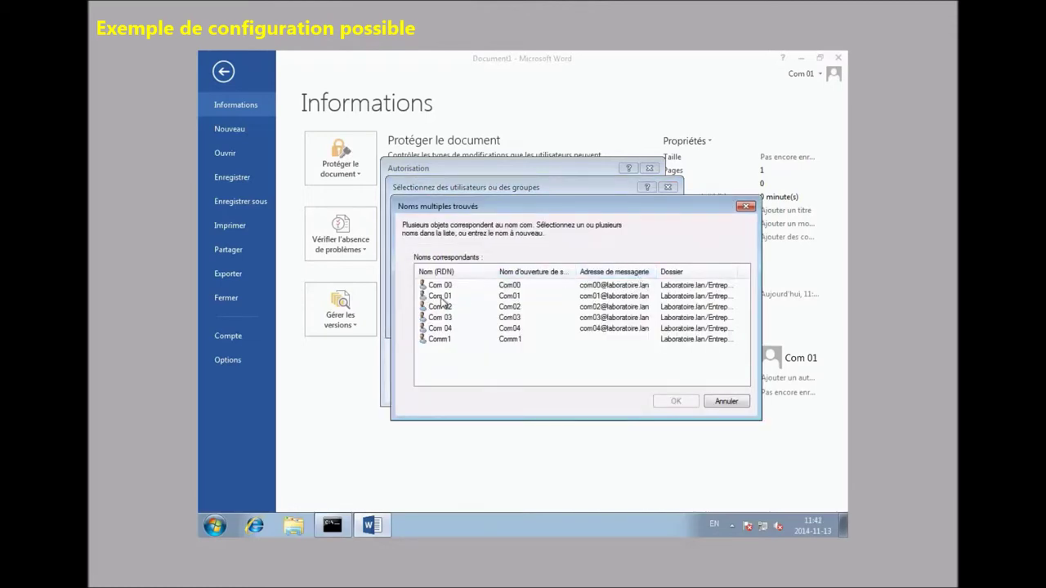
left_click(447, 300)
left_click(453, 330, "shift")
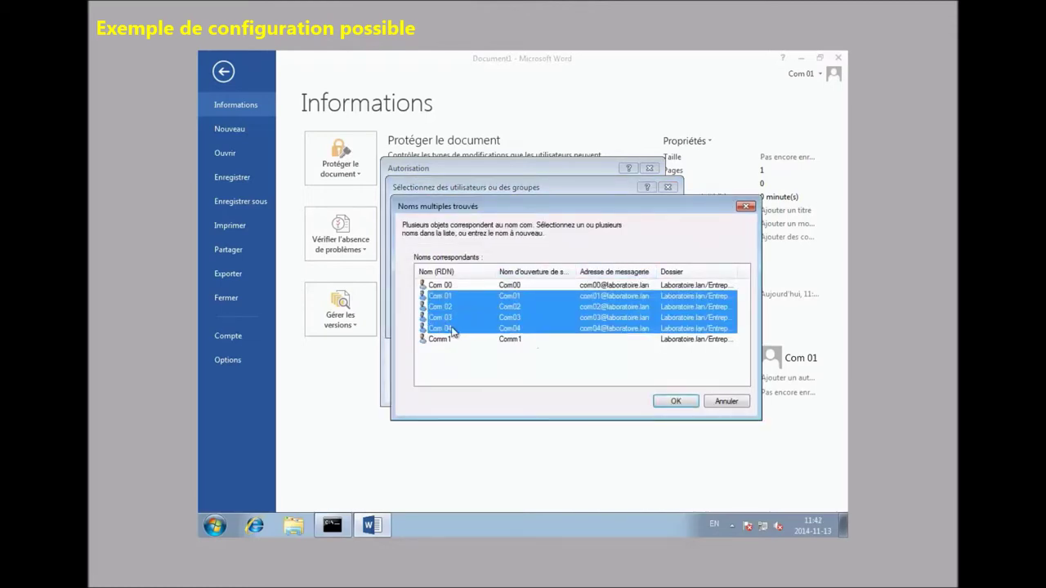
left_click(675, 402)
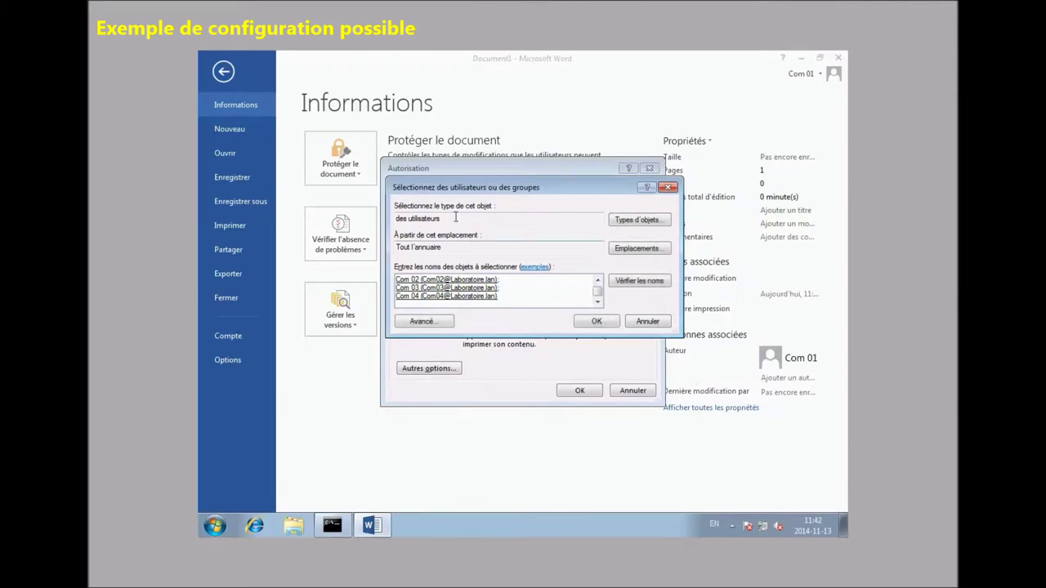
left_click(610, 323)
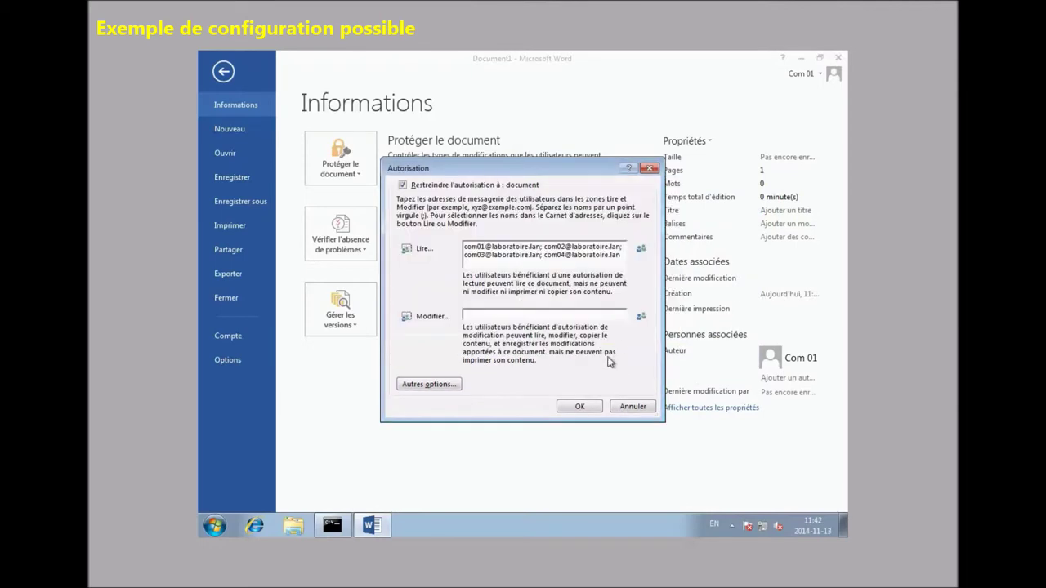
Look up "com" in the directory and grant Modifier permission to the account Com 00.
left_click(431, 317)
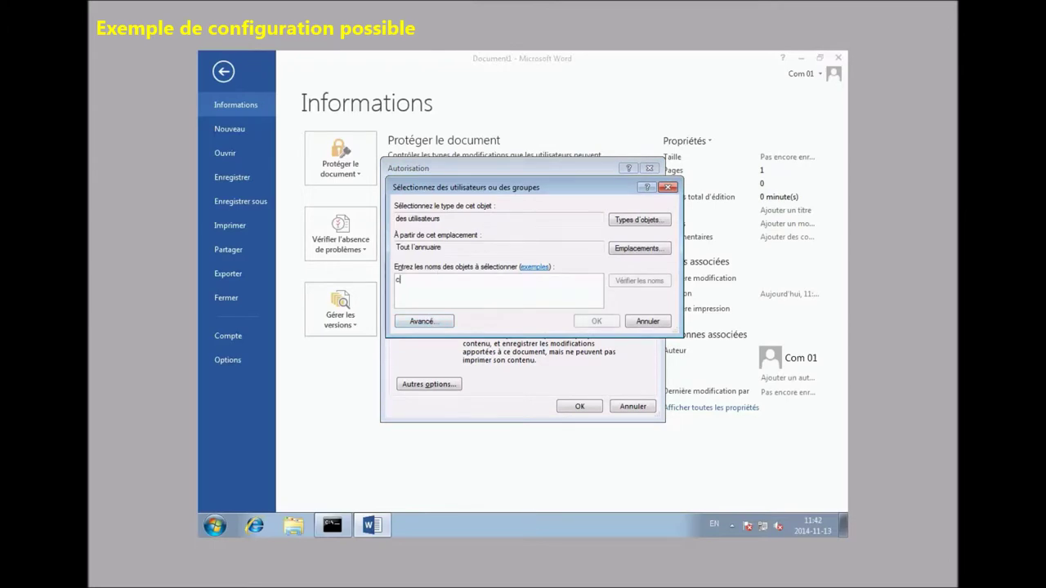
type("com")
left_click(639, 281)
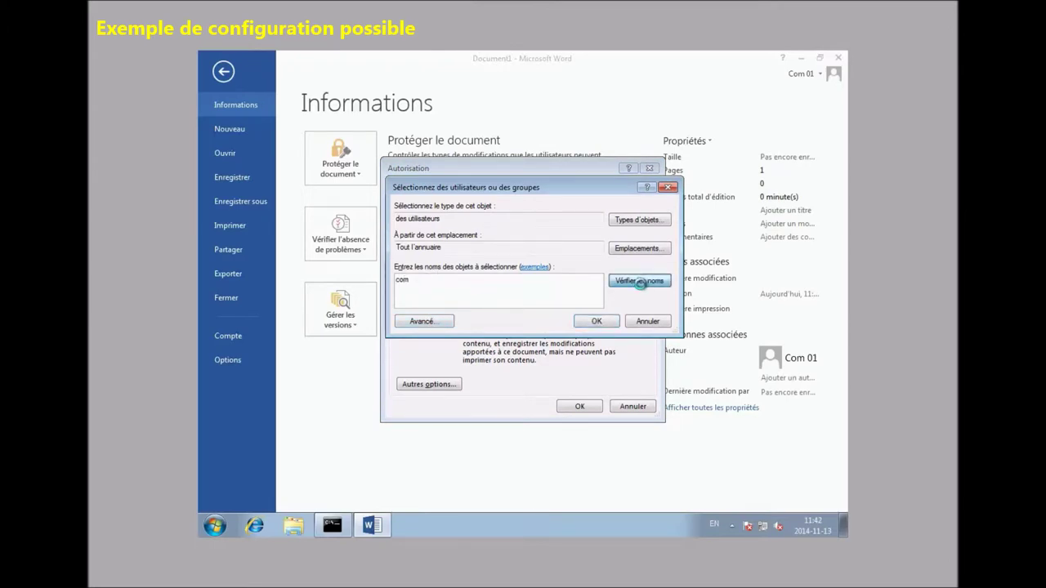
double_click(441, 286)
left_click(595, 322)
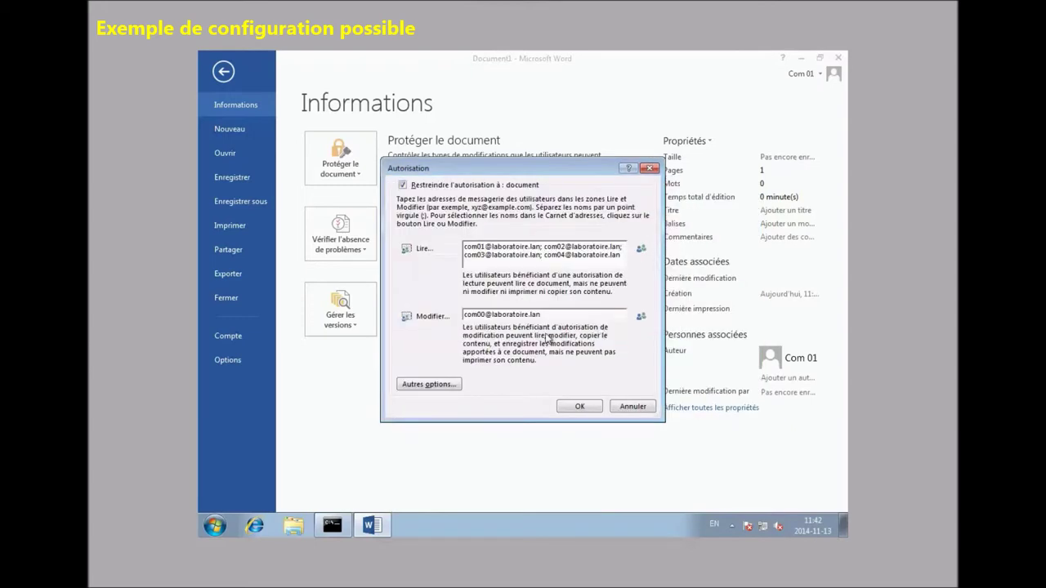
Make the document expire on 2014-11-19 in the additional permission options, apply the restrictions and return to the page.
left_click(460, 385)
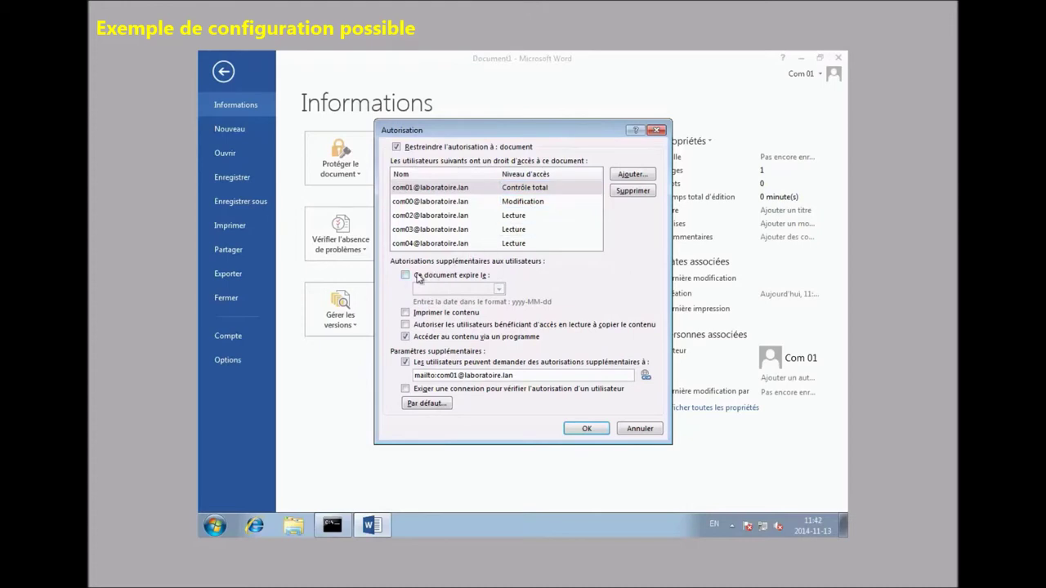
left_click(406, 276)
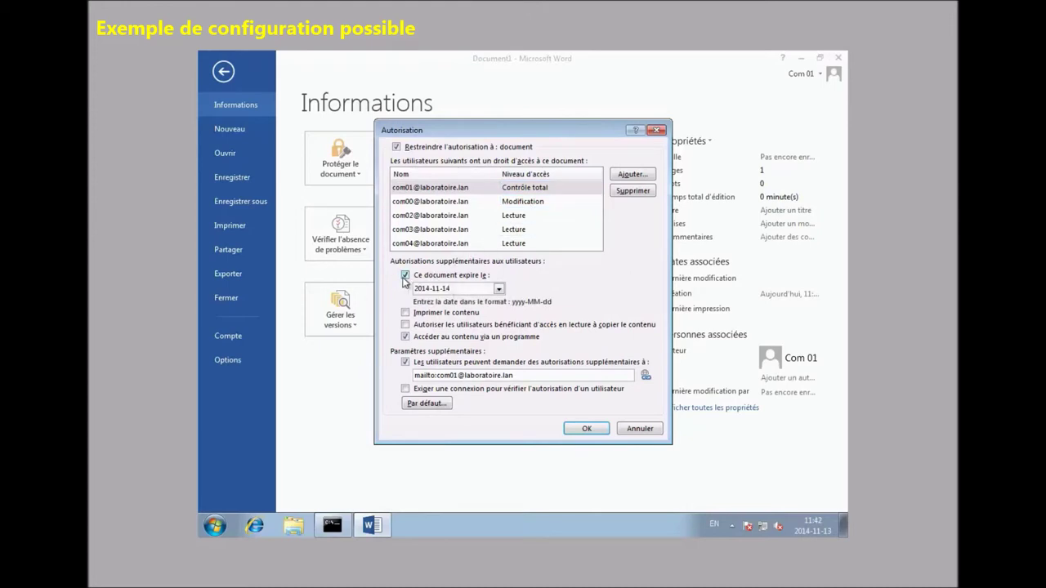
left_click(498, 289)
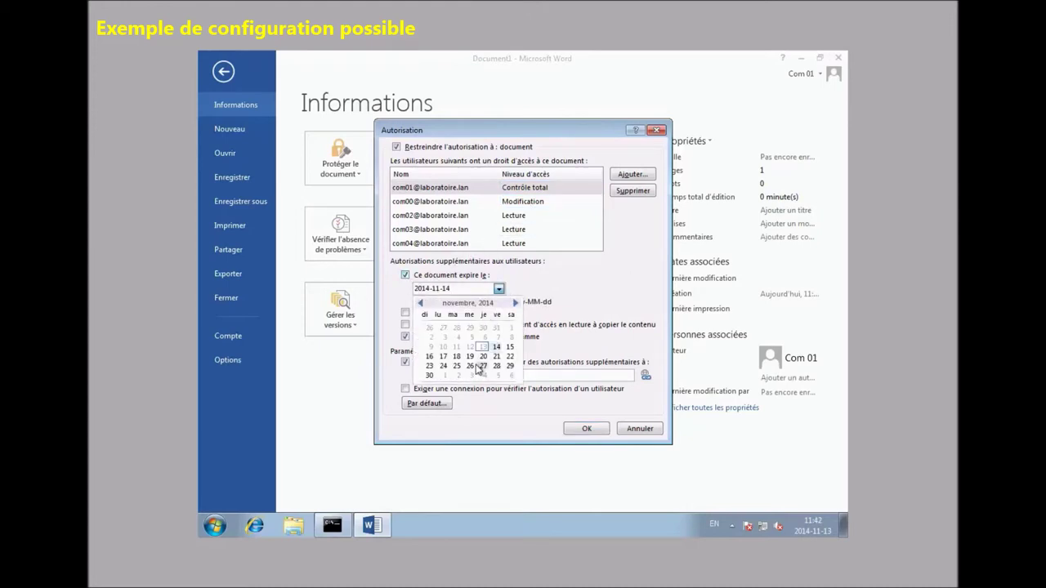
left_click(470, 354)
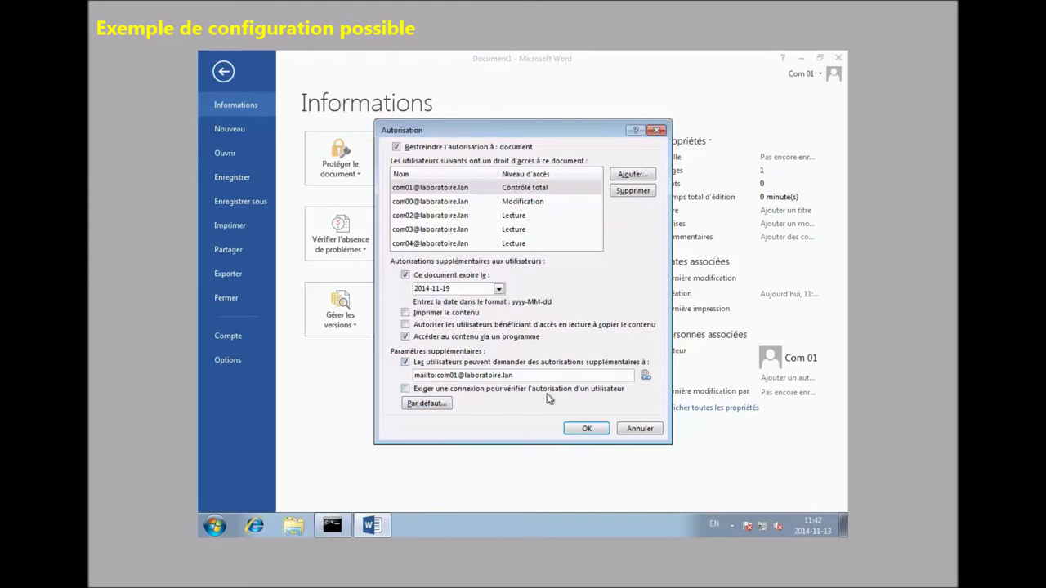
left_click(586, 429)
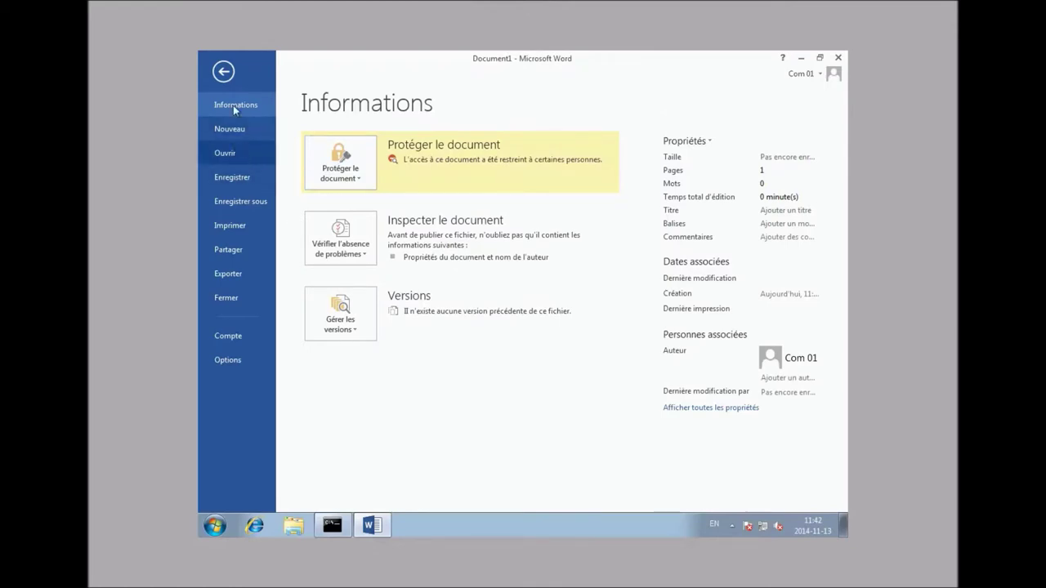
key("Escape")
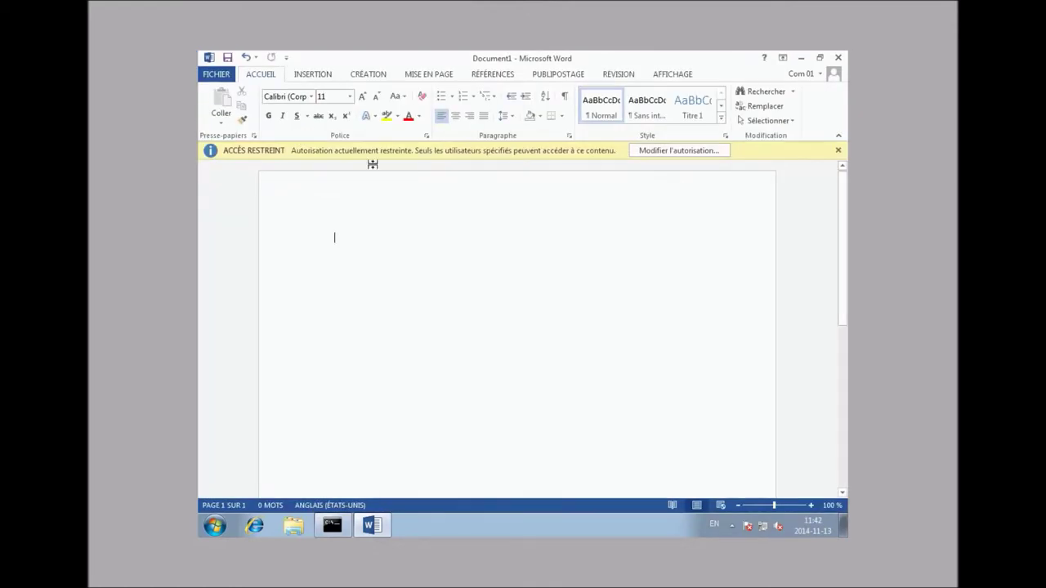
Write "Ceci est un rapport de test pour le systeme RMS" in the document and check the spelling suggestions for Ceci and systeme.
type("ce")
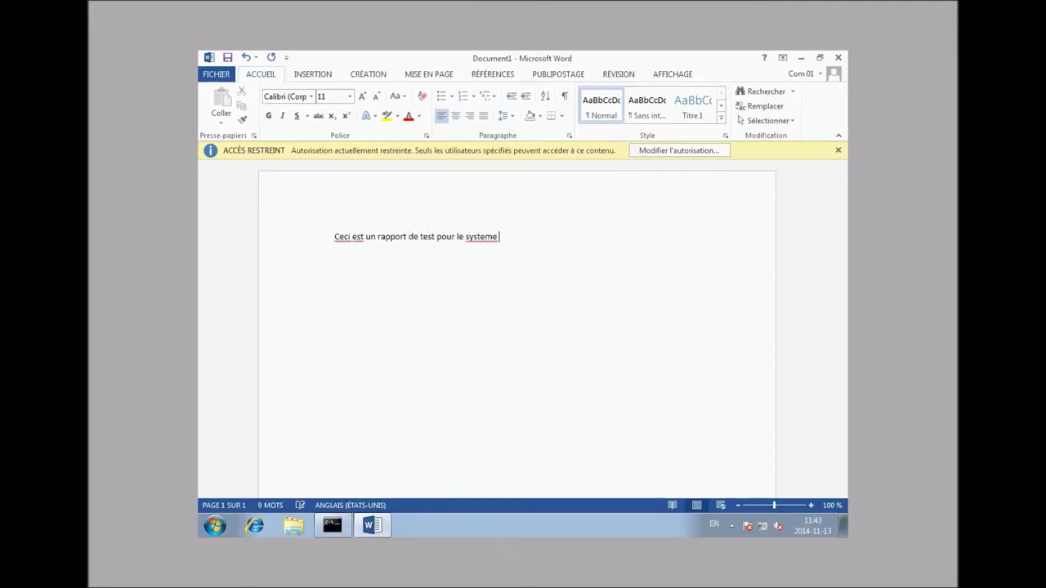
type("MS")
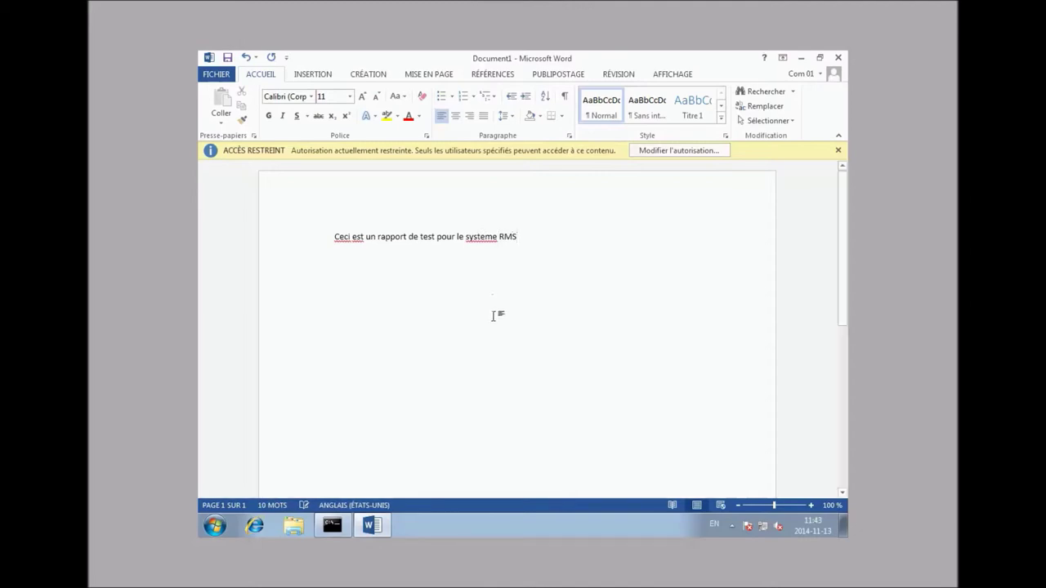
right_click(347, 242)
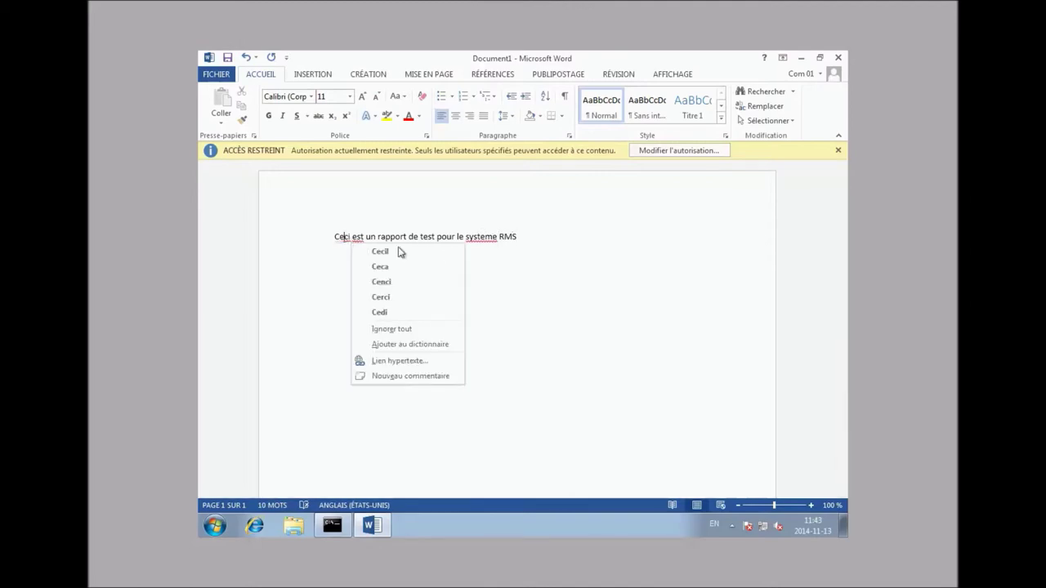
left_click(538, 272)
right_click(489, 238)
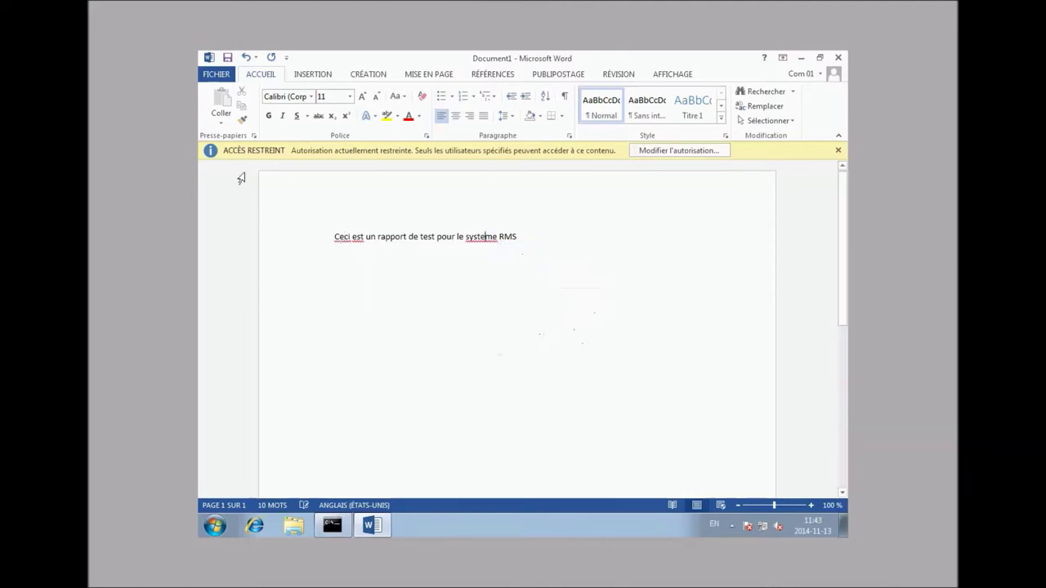
Start saving the document to the computer and browse to the root of Disque local (C:).
left_click(227, 57)
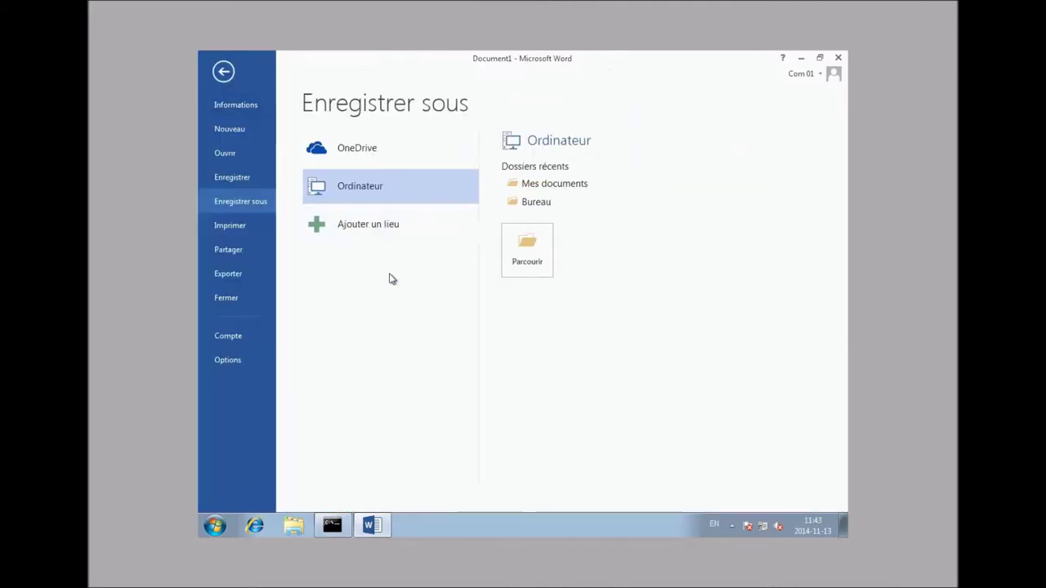
left_click(523, 259)
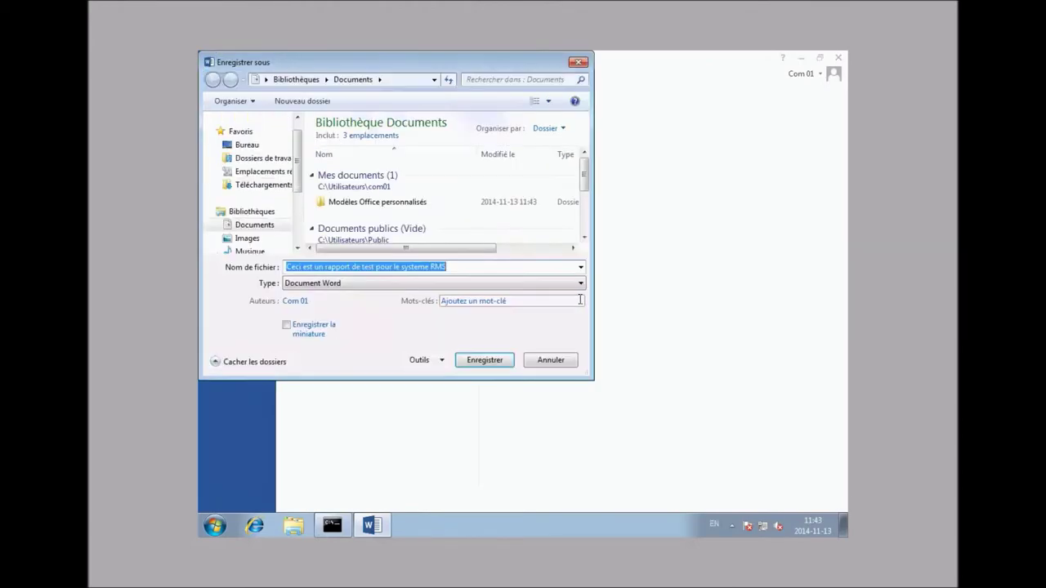
scroll(299, 167, "down", 2)
left_click(248, 214)
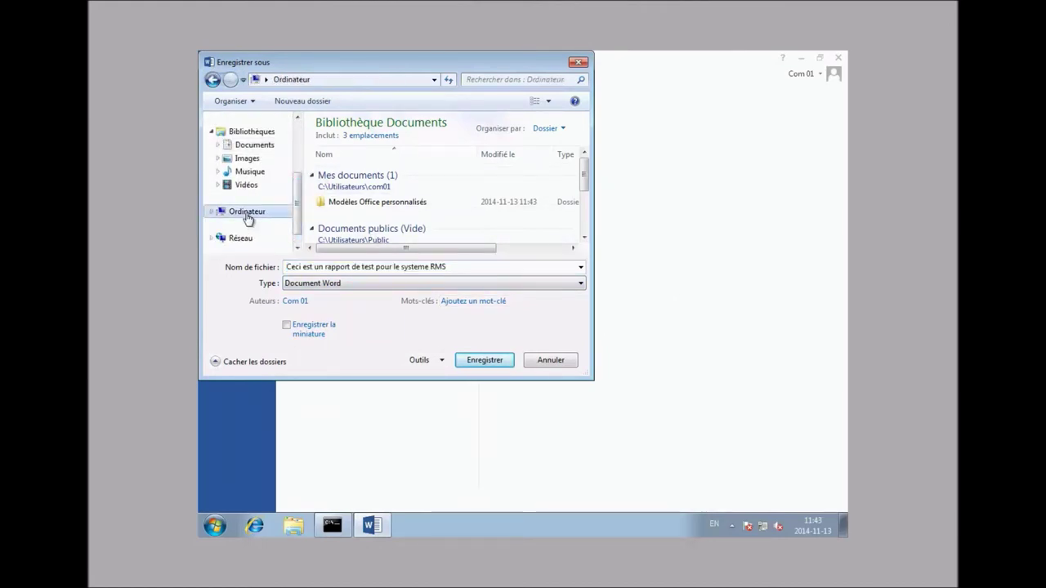
double_click(368, 145)
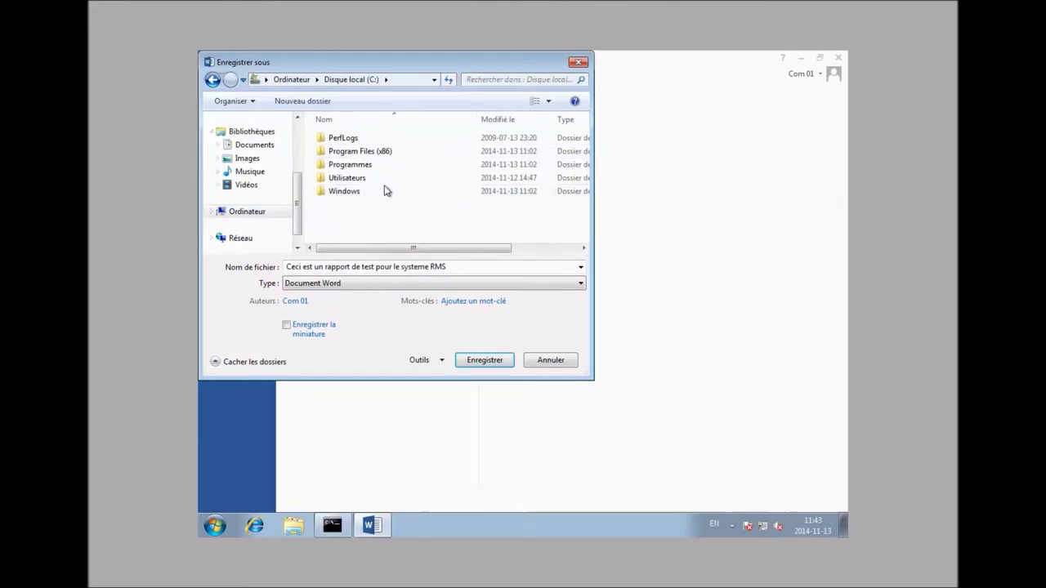
Create a folder named documents on Disque local (C:) and save the Word document in it under the suggested name.
left_click(309, 105)
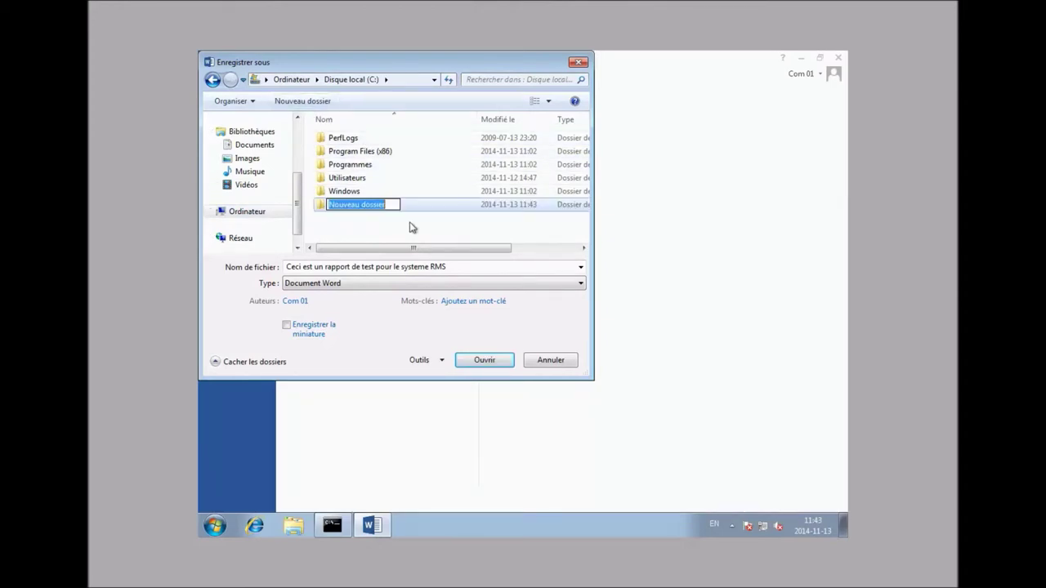
type("document")
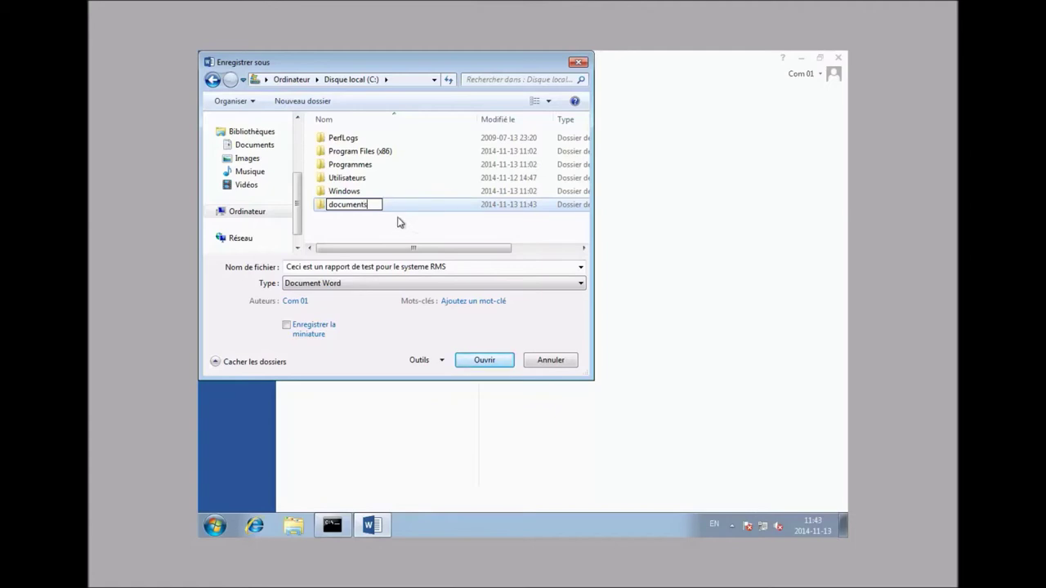
type("s")
key("Return")
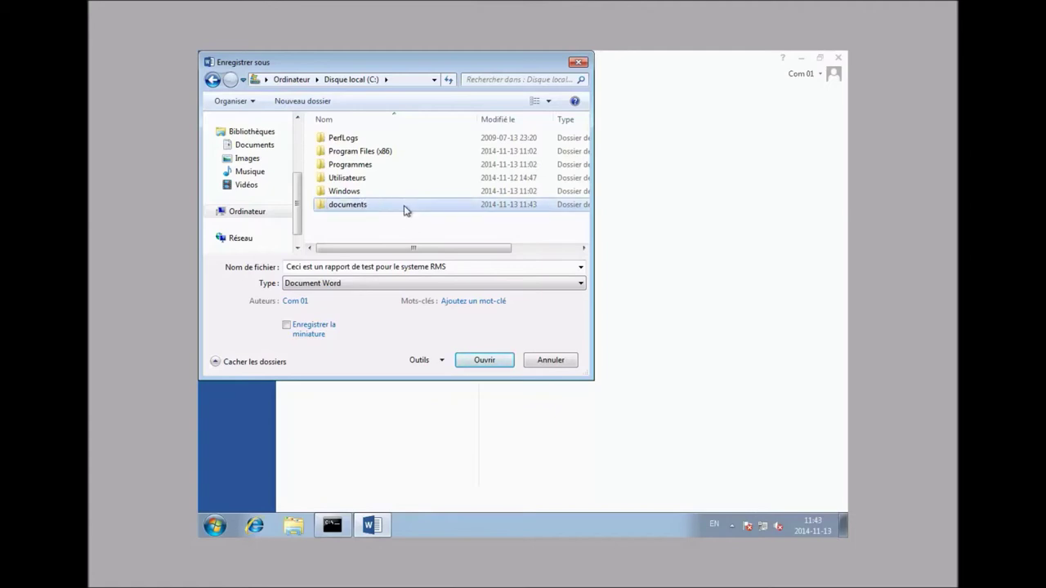
double_click(351, 207)
left_click(489, 364)
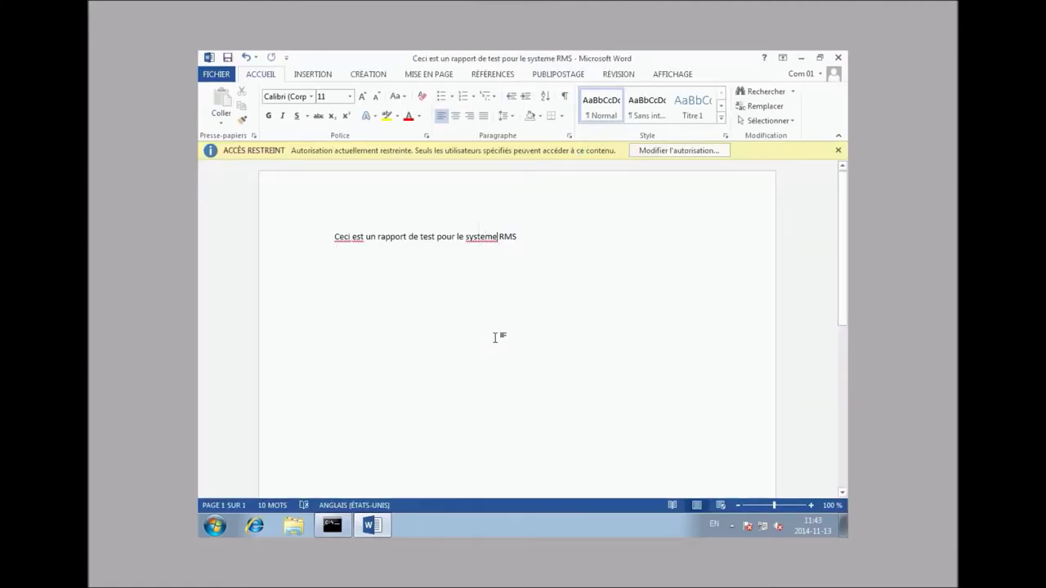
Close the Word document and log off the Com 01 Windows session.
left_click(838, 57)
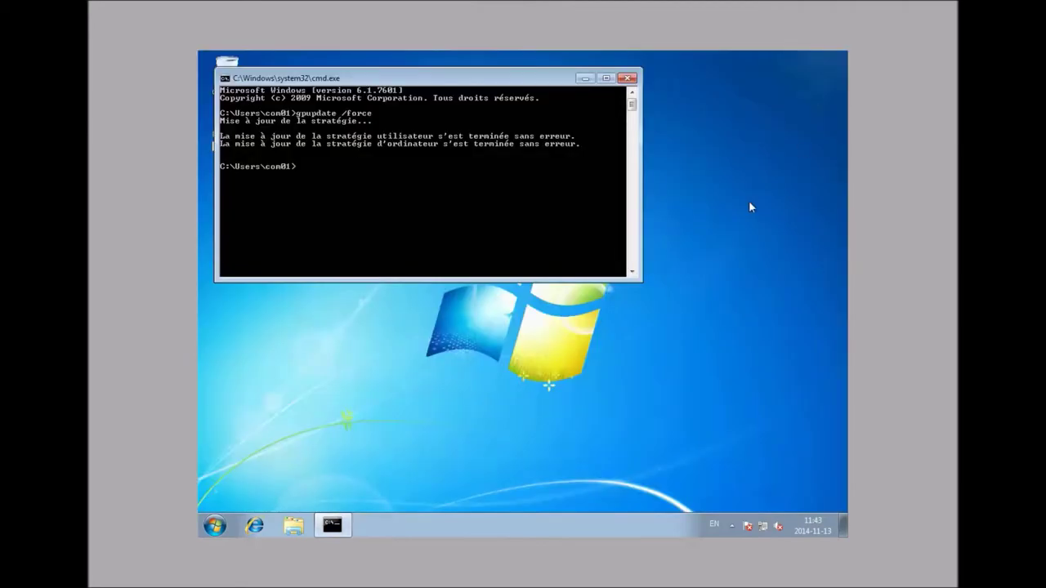
left_click(215, 527)
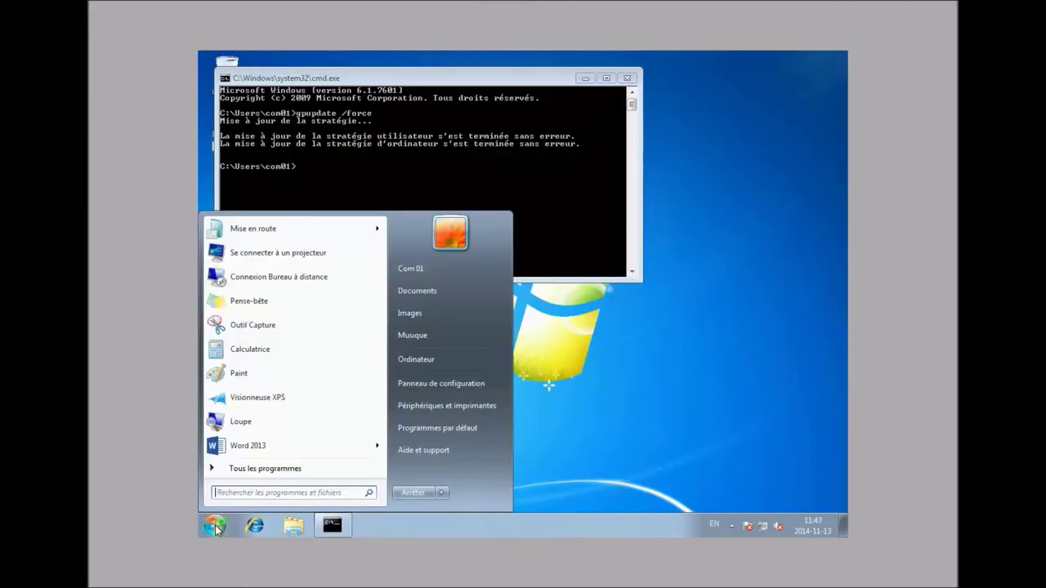
mouse_move(441, 492)
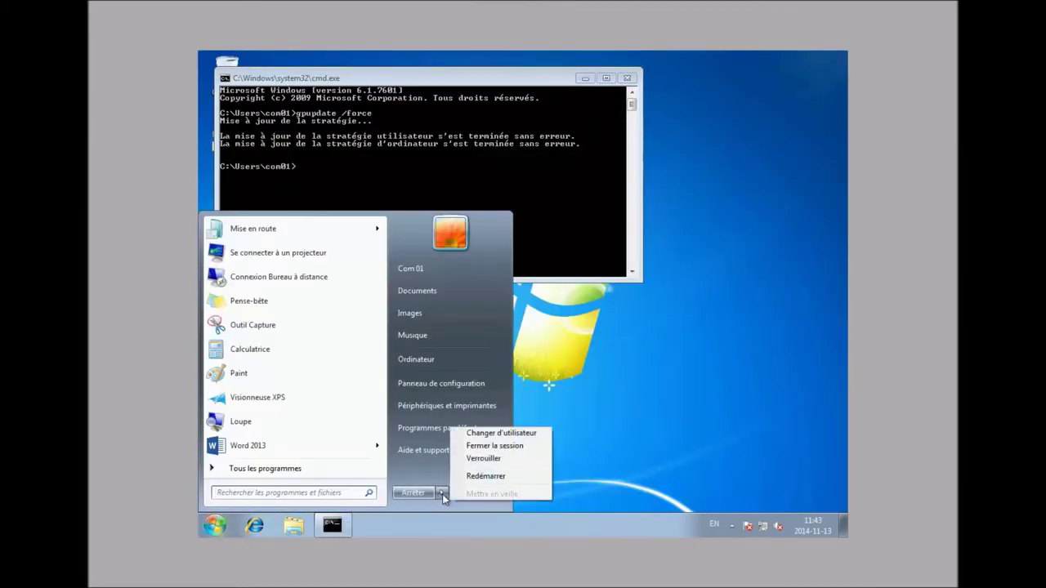
left_click(516, 447)
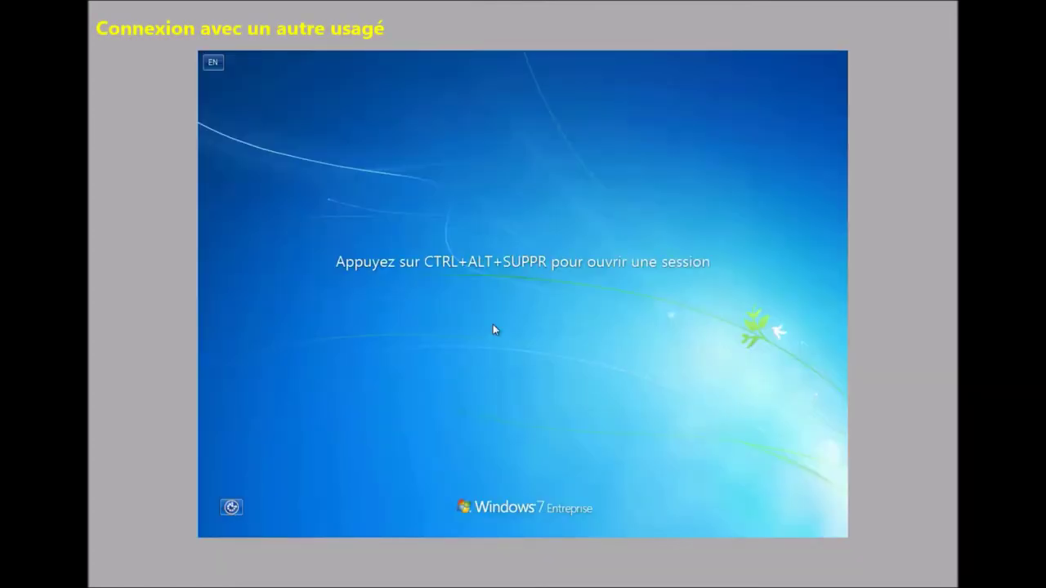
Log on to Windows as the other user com02, entering the account password.
key("ctrl+alt+Delete")
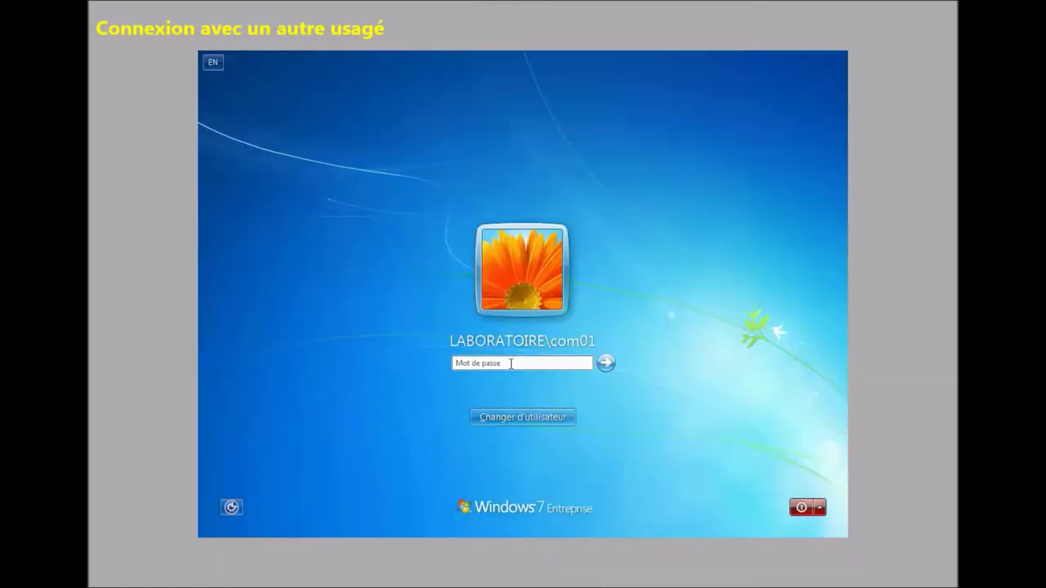
left_click(518, 417)
left_click(576, 338)
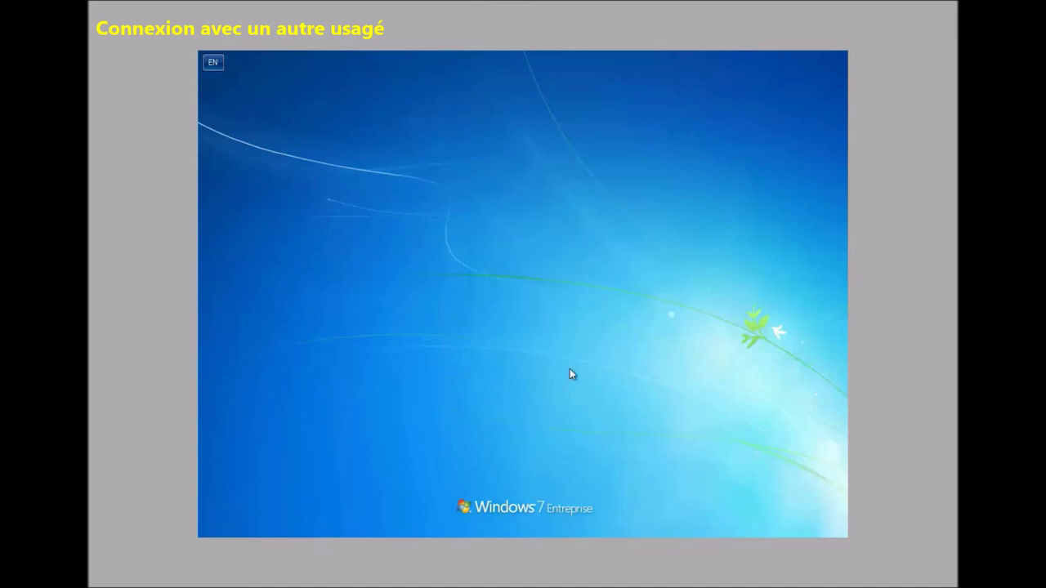
left_click(507, 324)
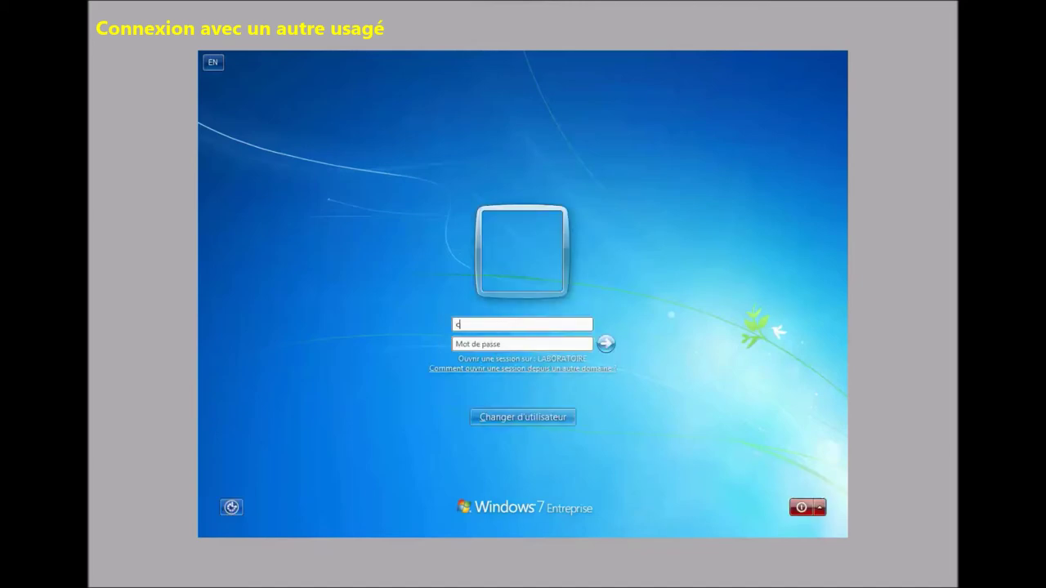
type("com02")
left_click(511, 343)
type("••")
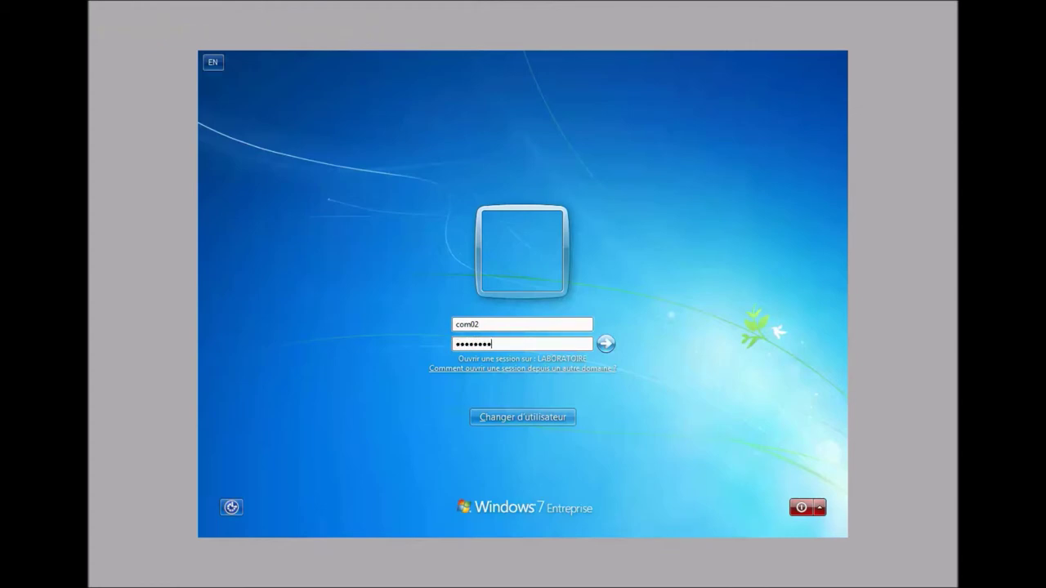
key("Return")
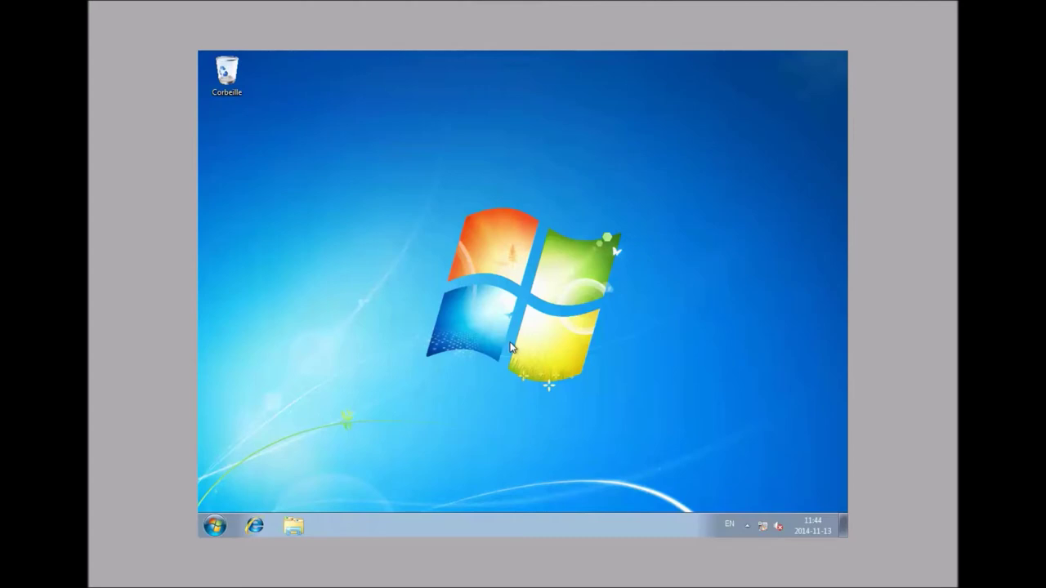
Open the RMS test report from the documents folder on Disque local (C:) in File Explorer.
left_click(216, 529)
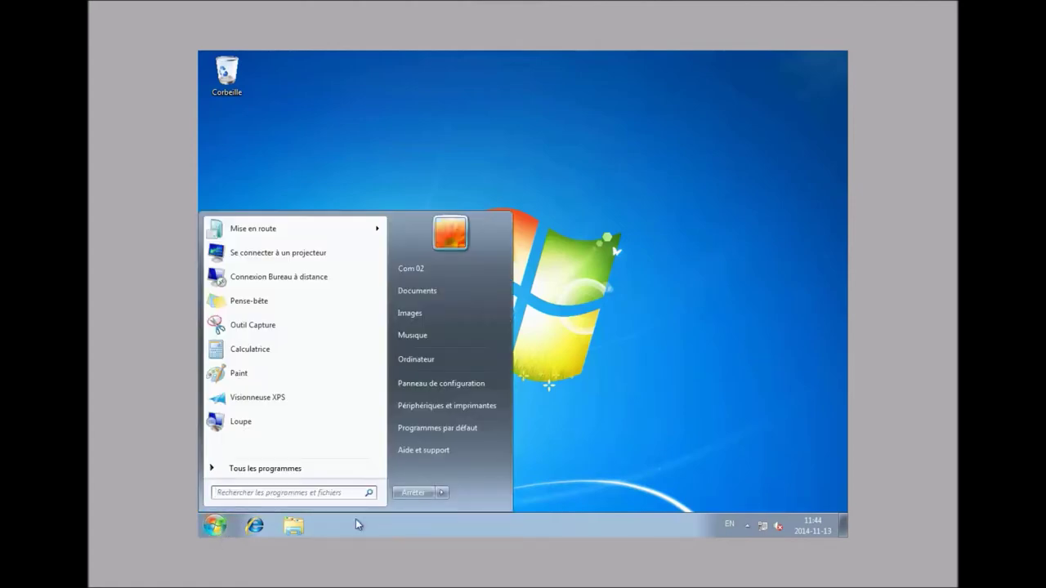
left_click(296, 528)
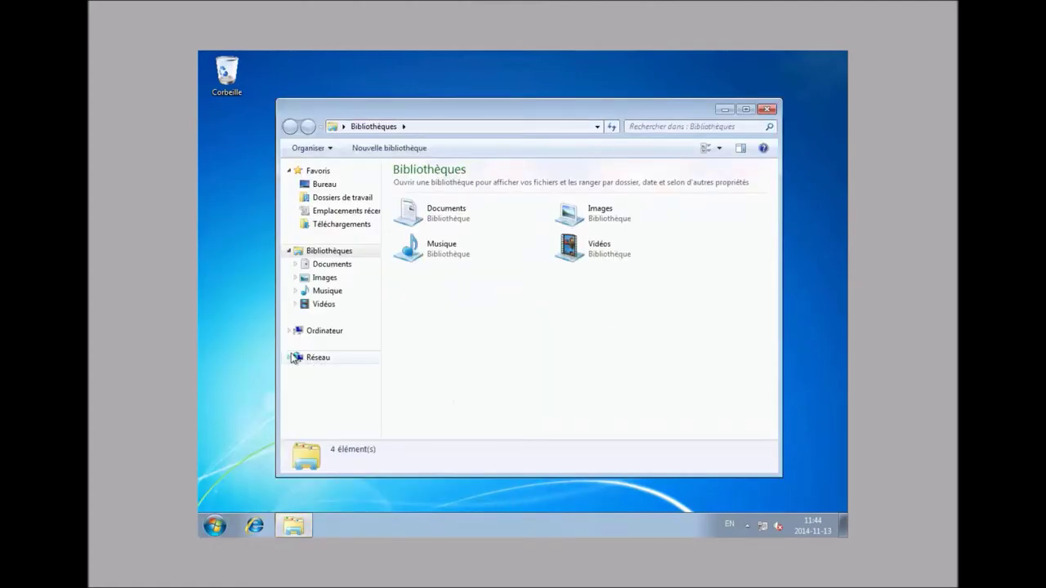
left_click(318, 331)
left_click(472, 210)
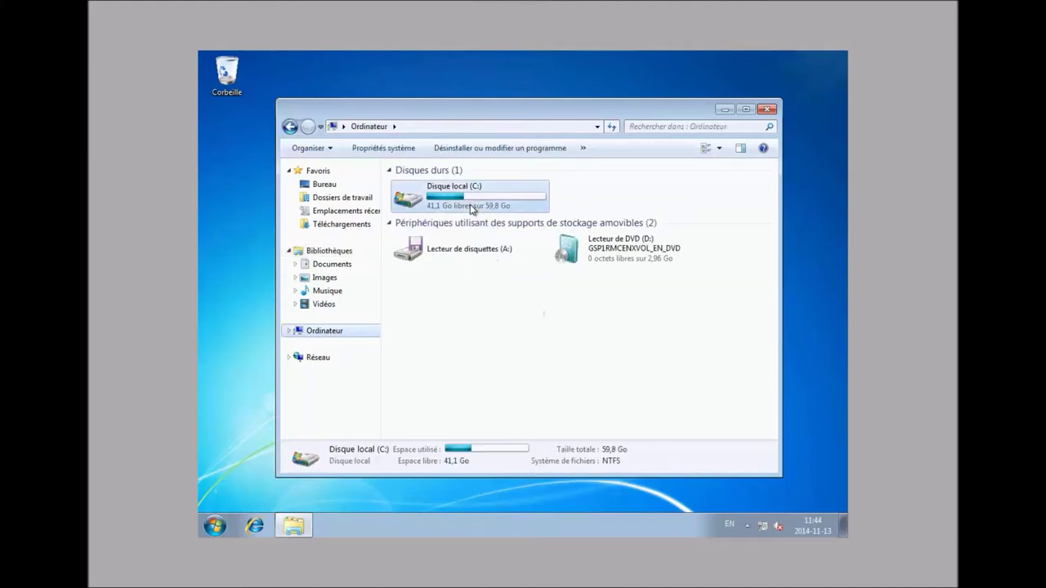
double_click(471, 209)
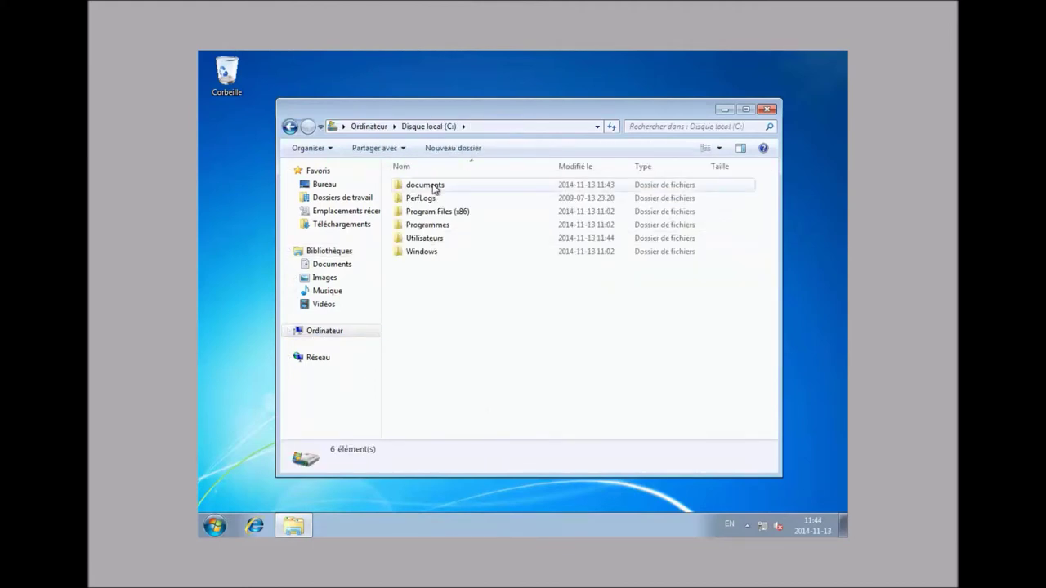
double_click(434, 187)
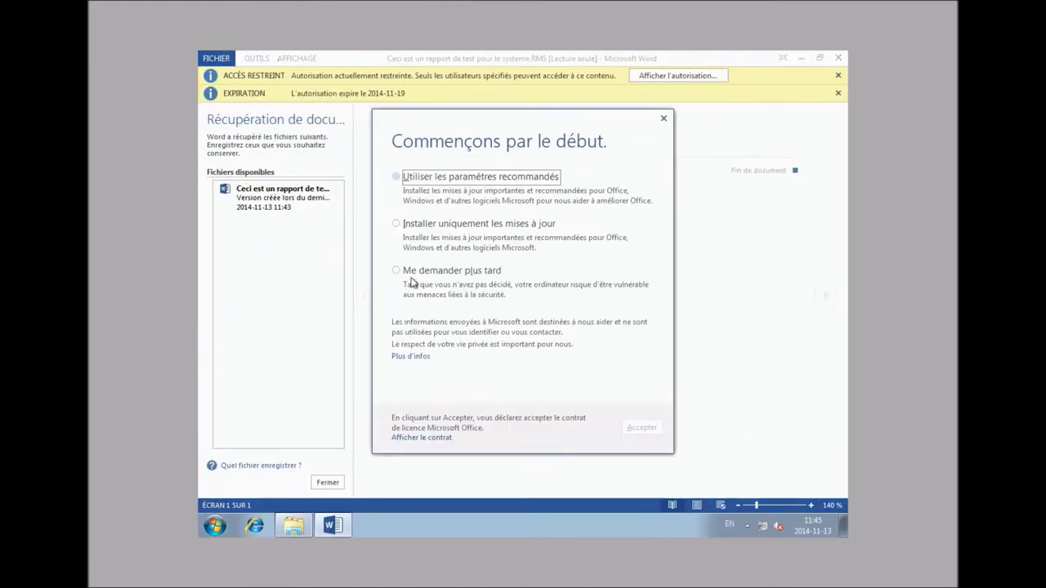
Choose Me demander plus tard in the Office first-run settings, accept, and dismiss the welcome window.
left_click(406, 270)
left_click(654, 430)
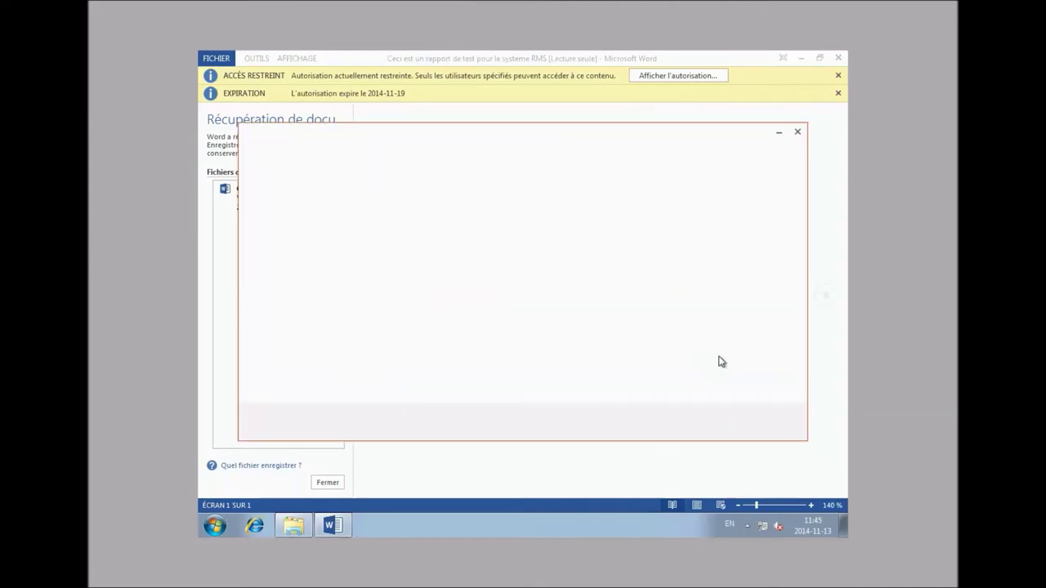
left_click(797, 131)
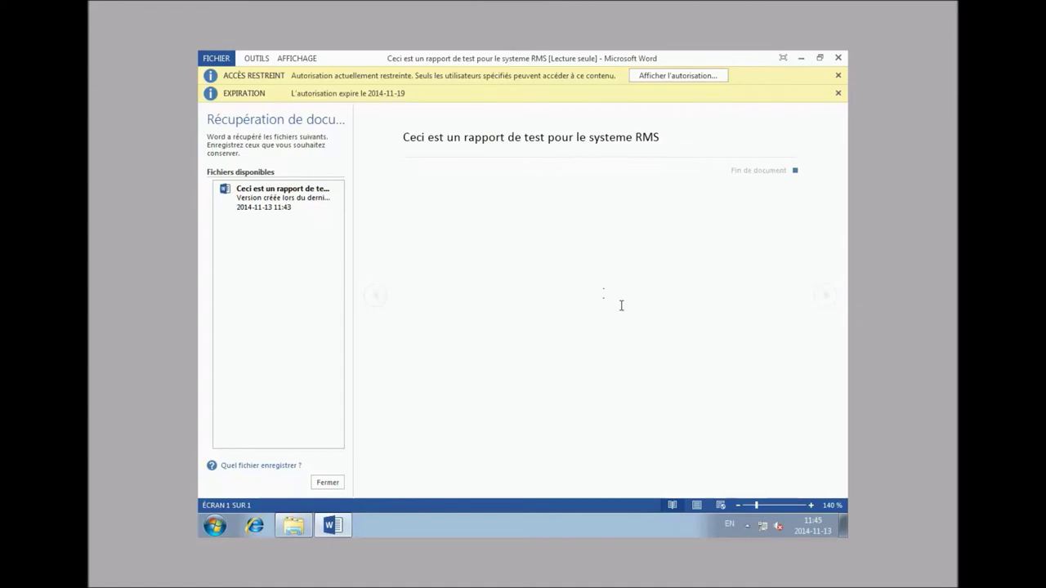
Close the read-only report and end the Com 02 Windows session.
left_click(839, 59)
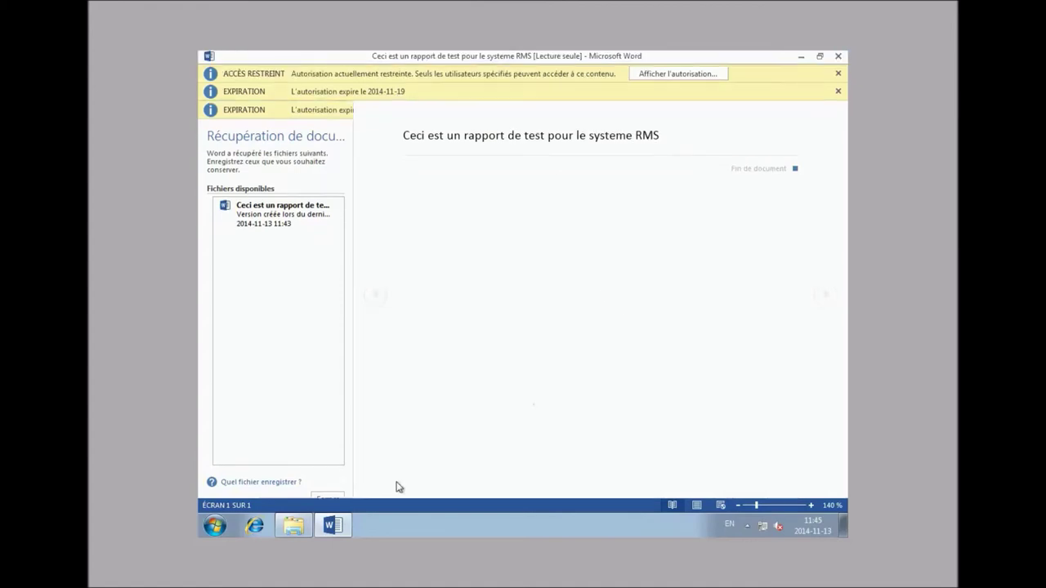
left_click(216, 525)
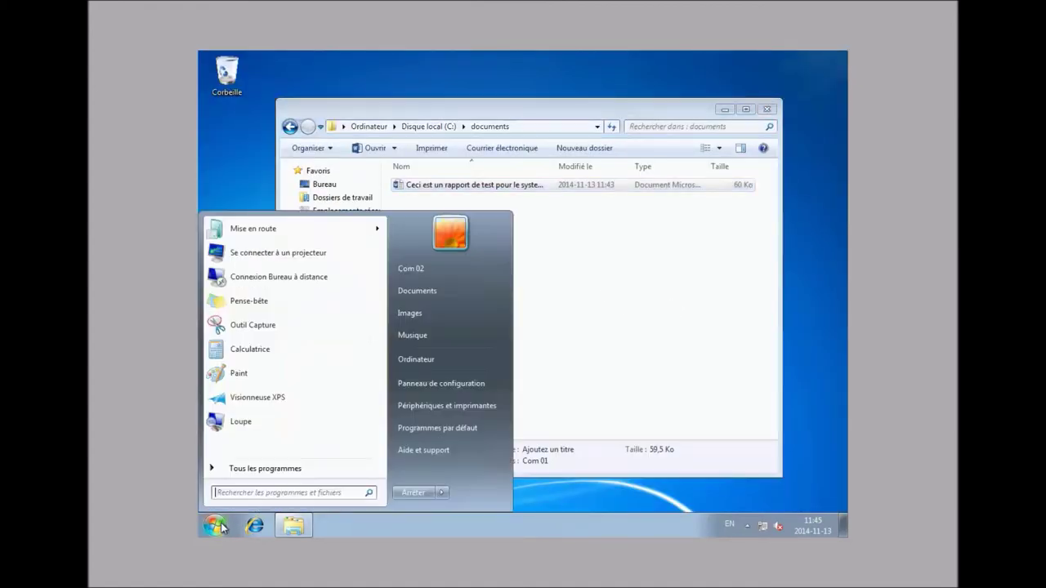
mouse_move(440, 491)
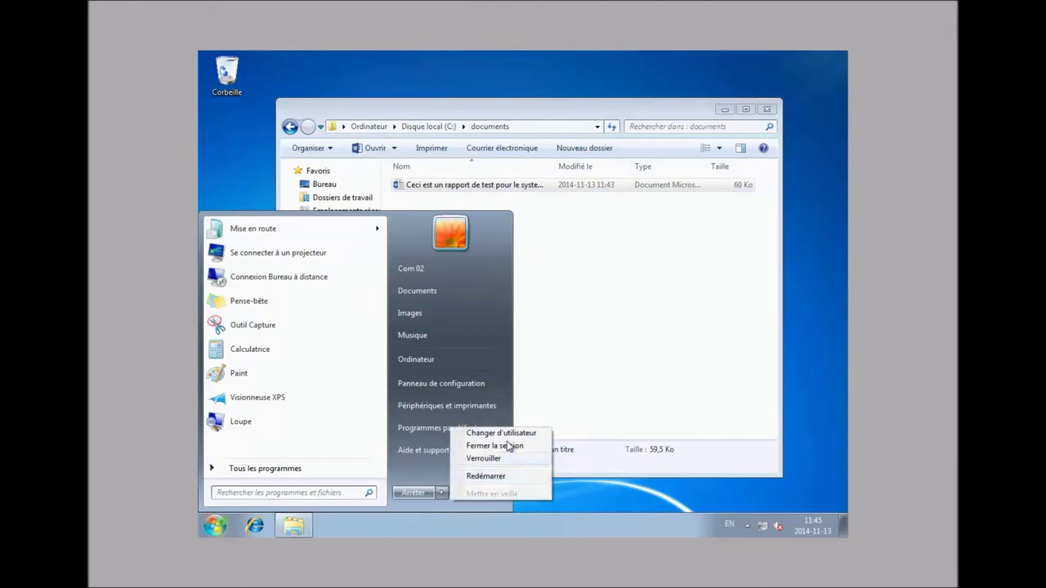
left_click(500, 457)
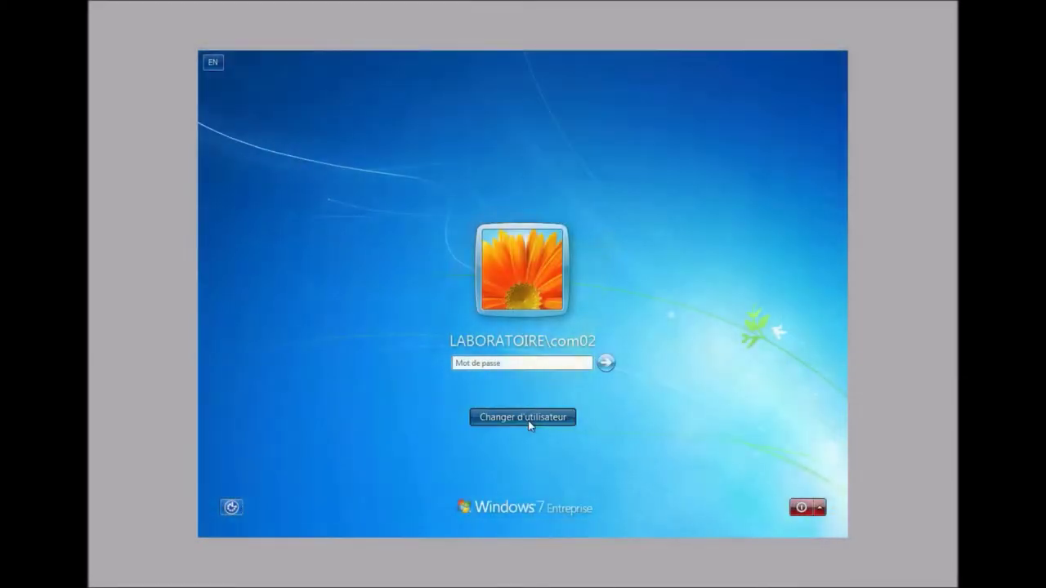
Log on to Windows as the other user com00, entering the account password.
left_click(527, 419)
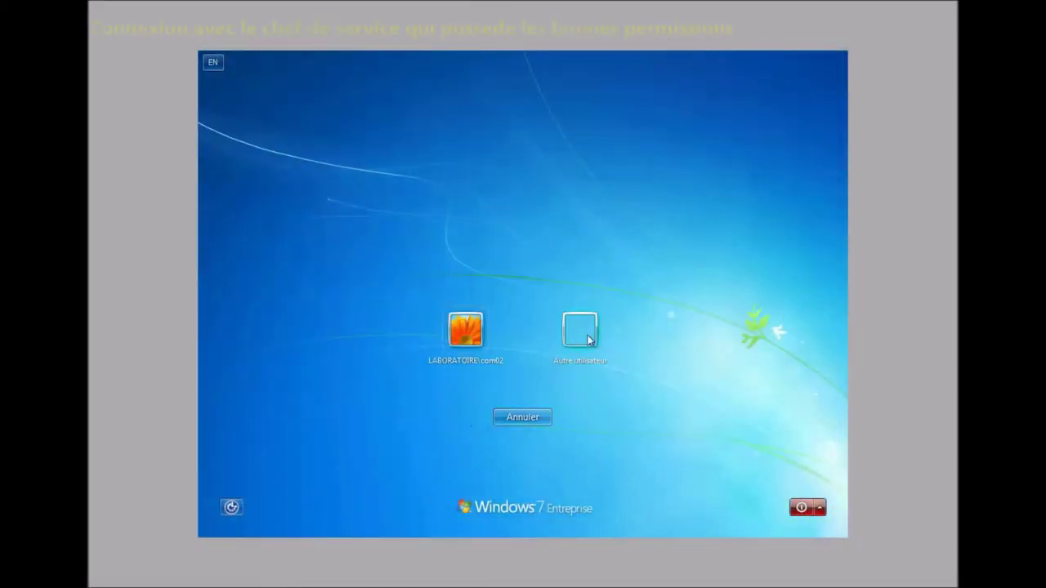
left_click(587, 335)
type("com00")
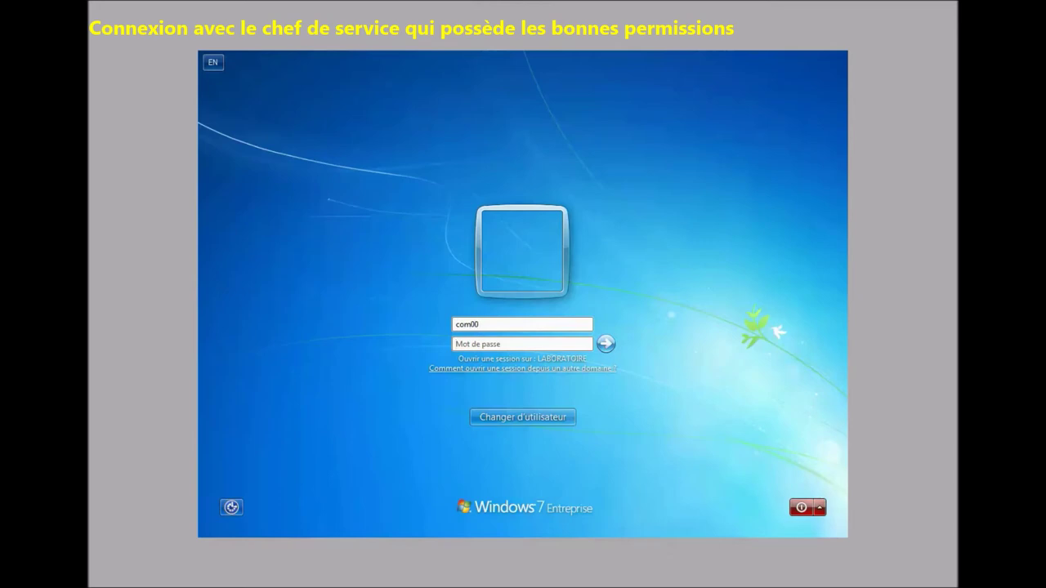
key("Tab")
type("a")
key("Return")
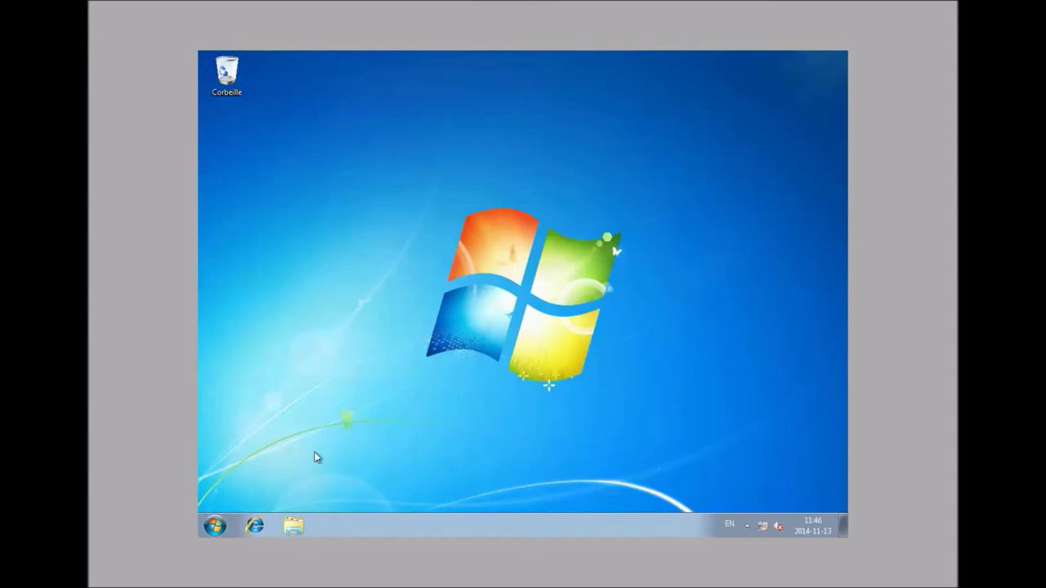
Open the RMS test report in Word from the documents folder on Disque local (C:).
left_click(293, 527)
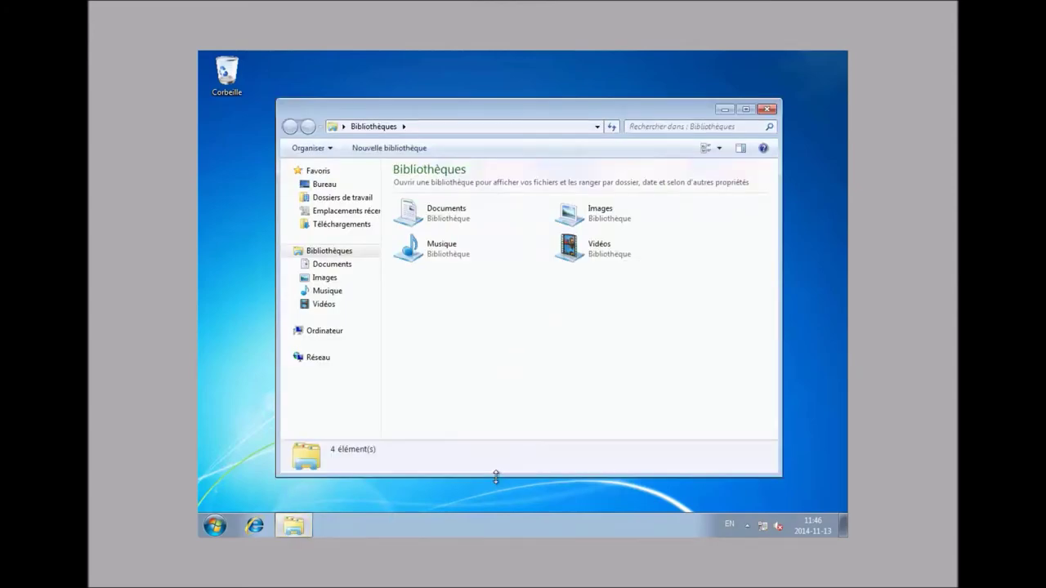
left_click(335, 332)
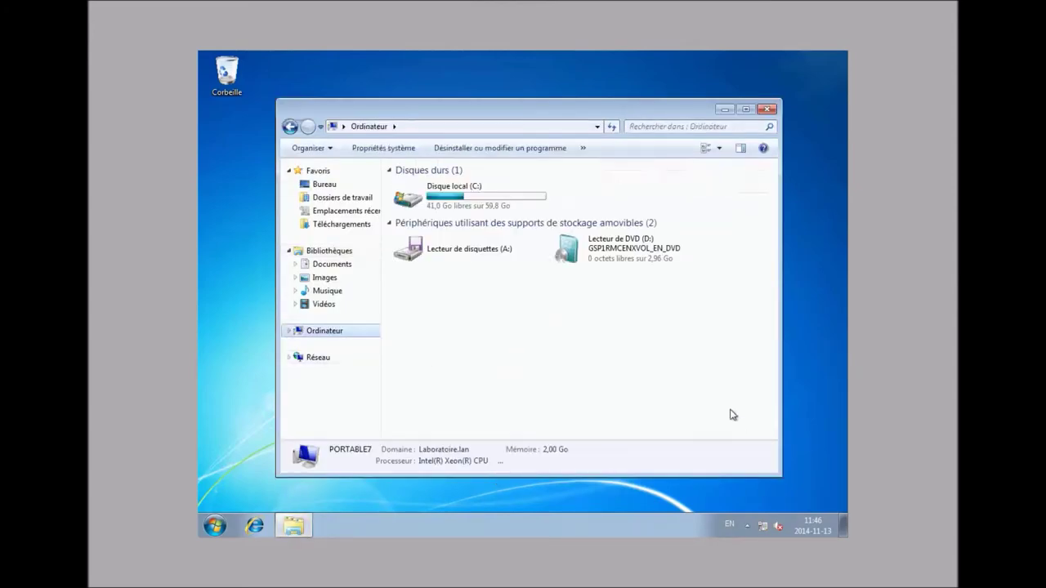
double_click(500, 204)
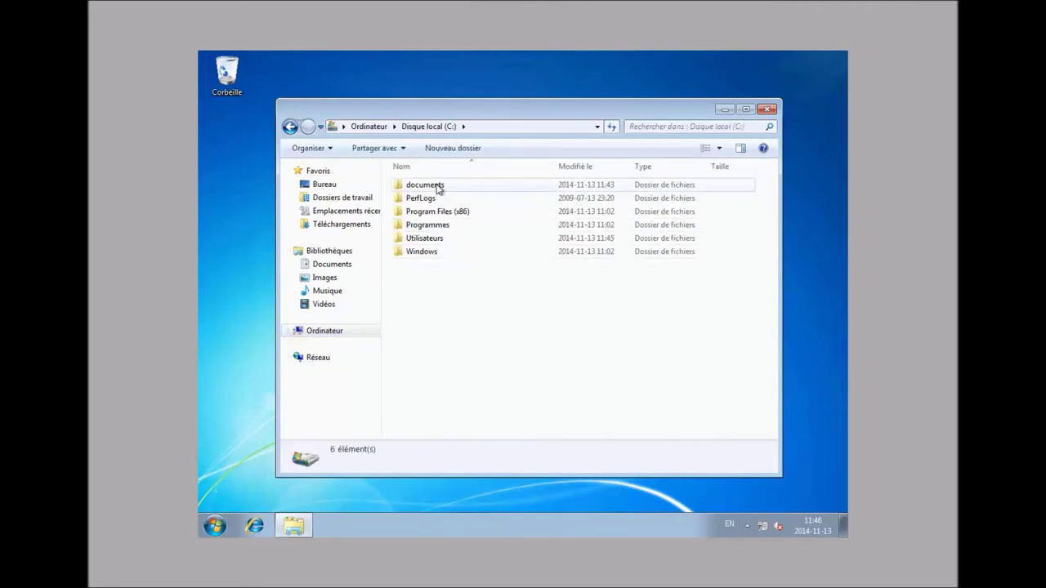
double_click(430, 186)
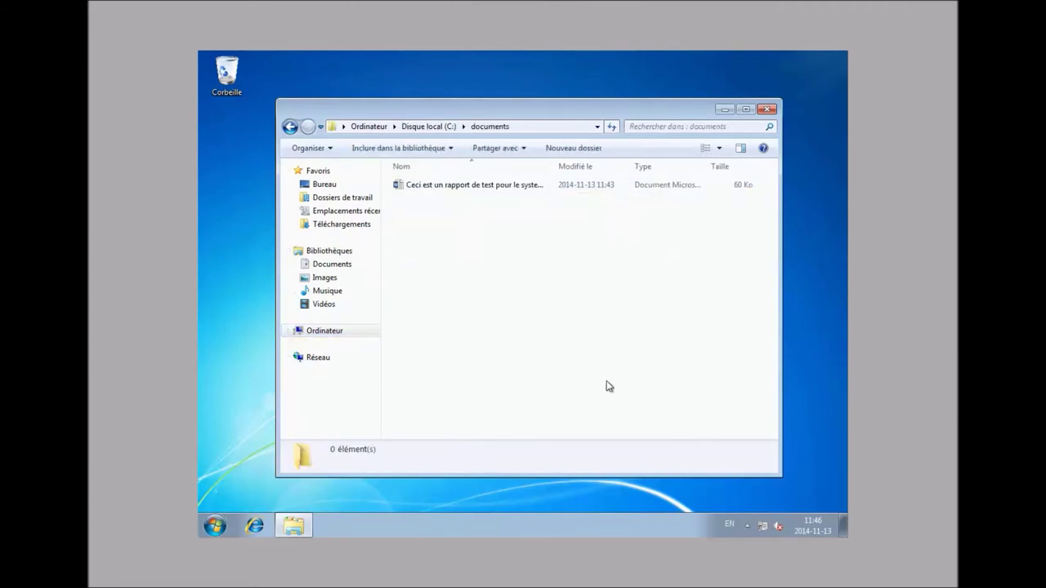
double_click(450, 187)
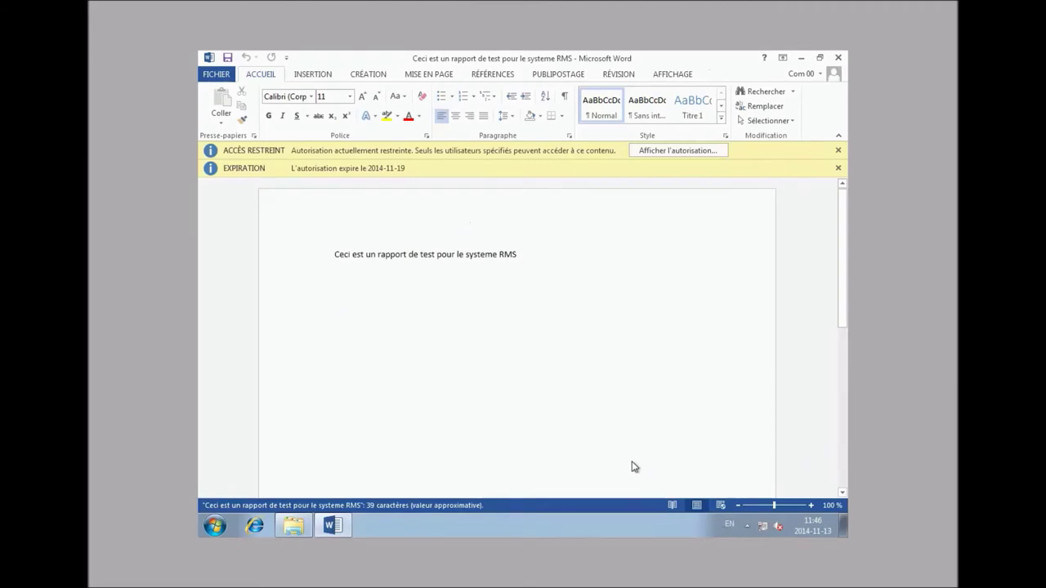
Accept and dismiss the Office first-run windows, and review the account's permissions on the restricted report.
left_click(425, 271)
left_click(641, 428)
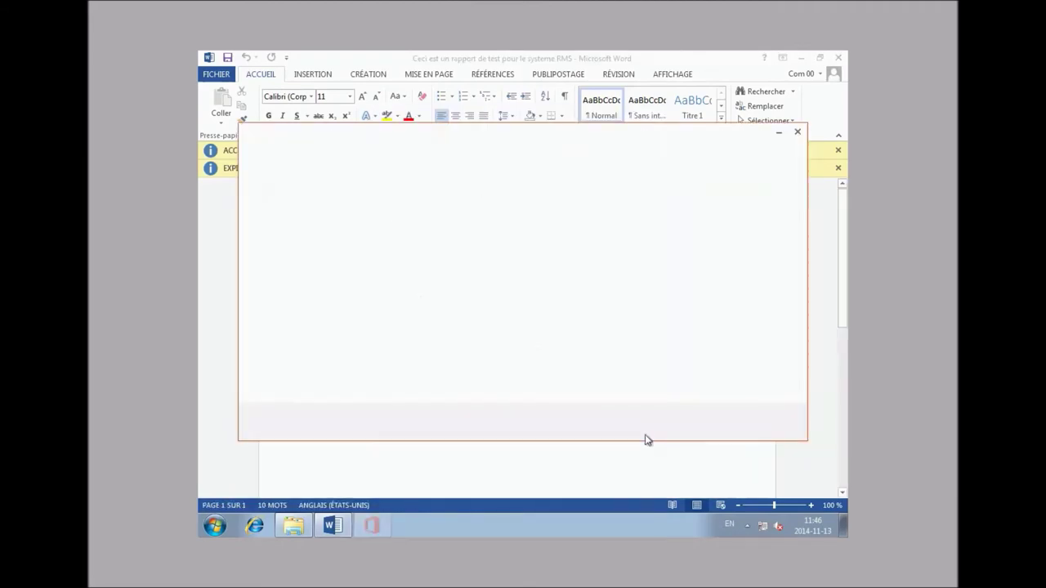
left_click(796, 132)
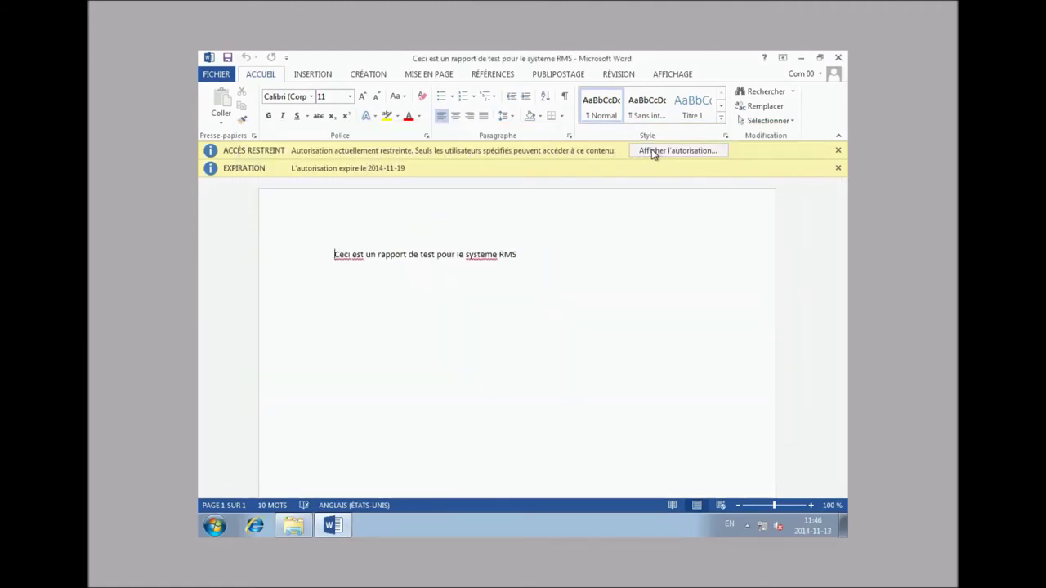
left_click(704, 151)
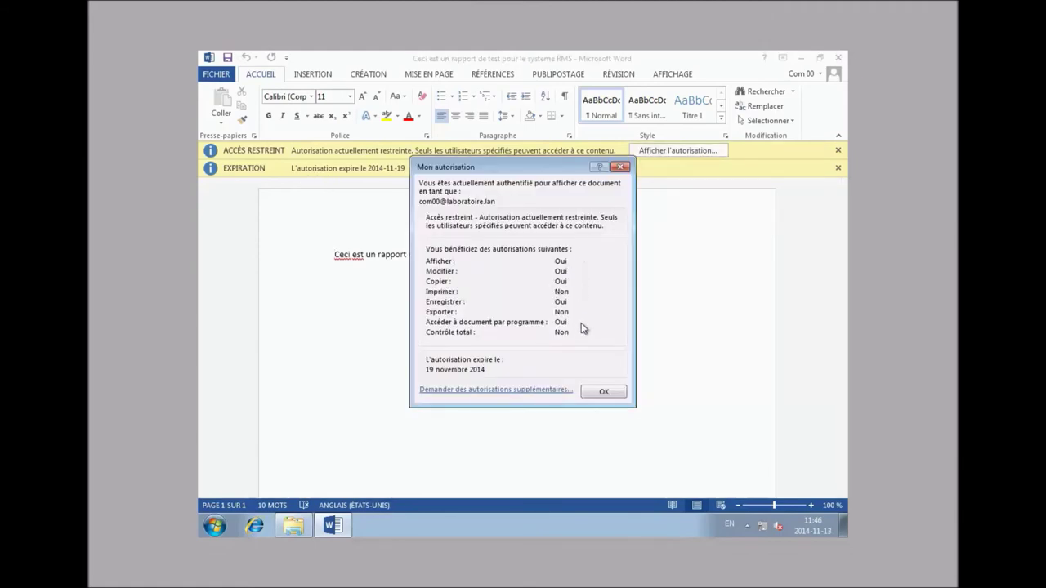
left_click(604, 392)
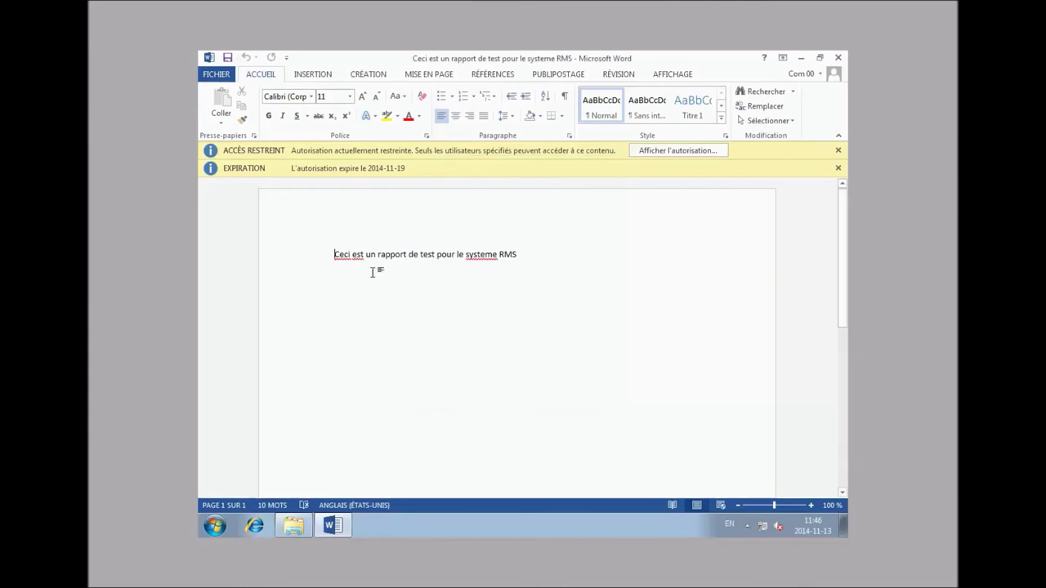
Add the line "Je peux le corrige puisque je suis un admin du document" below the report's first sentence and save the document.
key("Return")
key("Return")
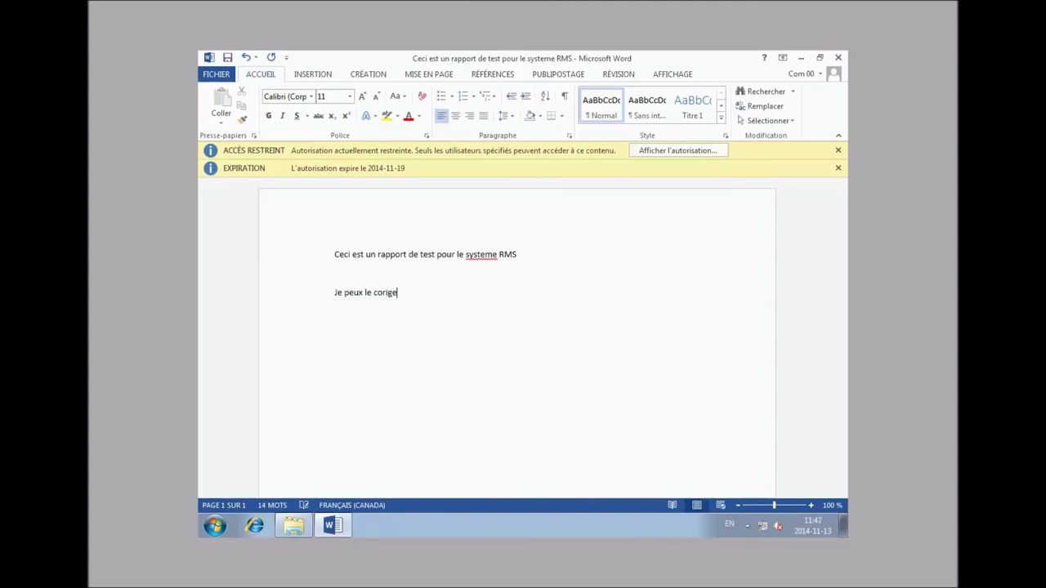
left_click(385, 292)
type("rige puisque je suis un admin du document")
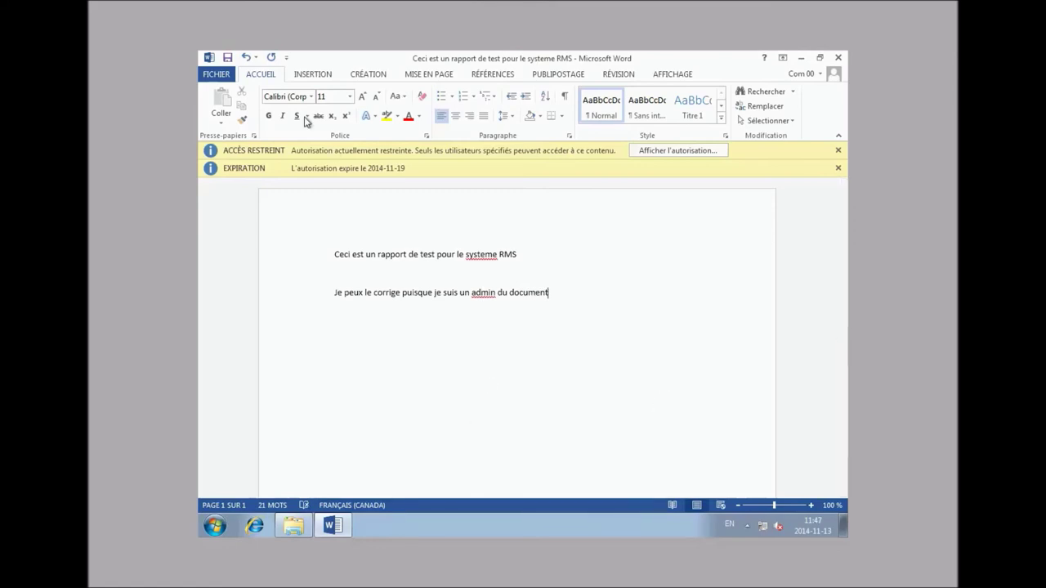
left_click(228, 57)
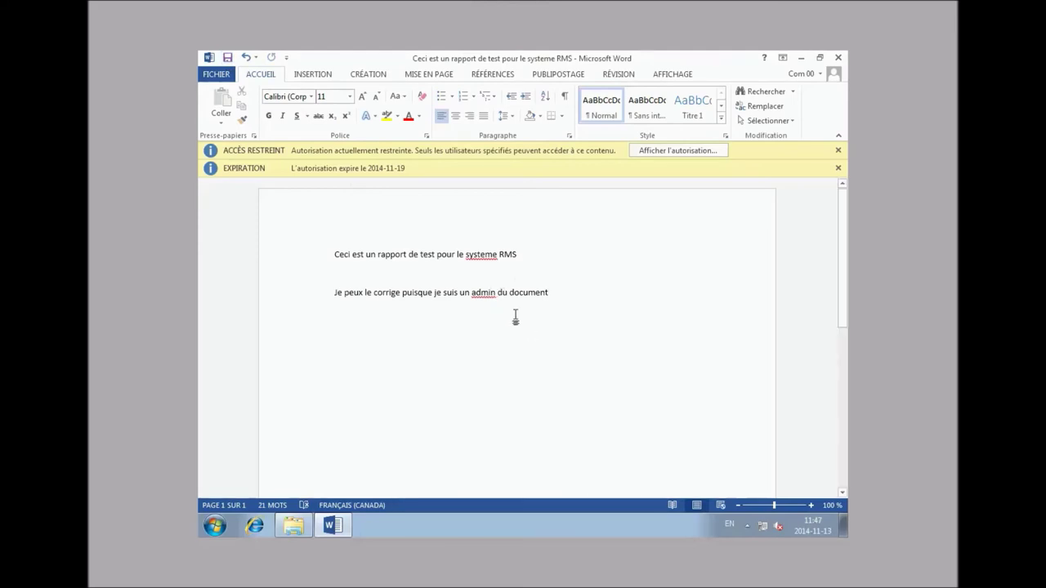
Close the report, reopen it from the documents folder to check the saved edit, and close it again.
left_click(838, 58)
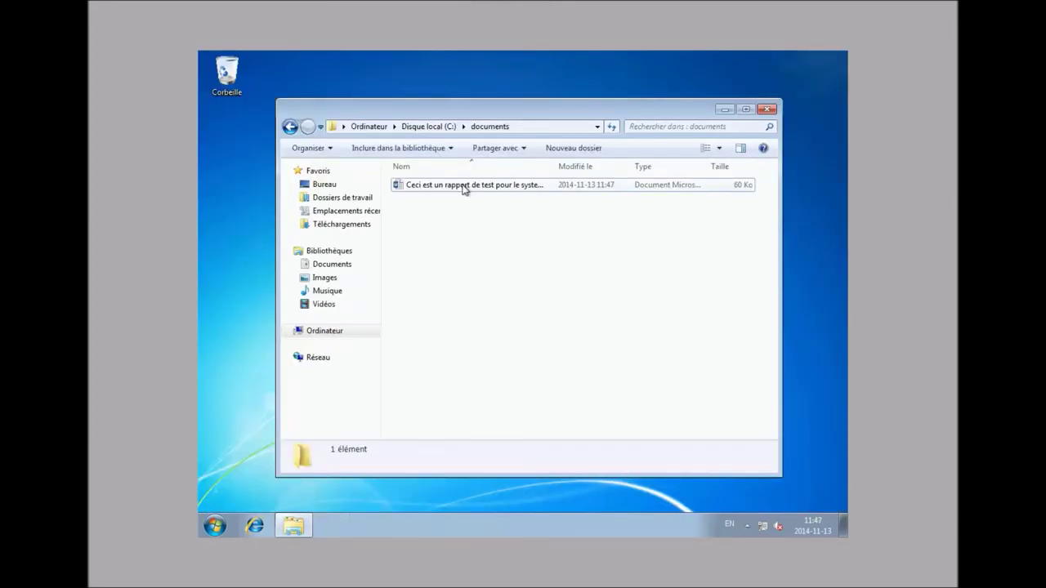
double_click(463, 186)
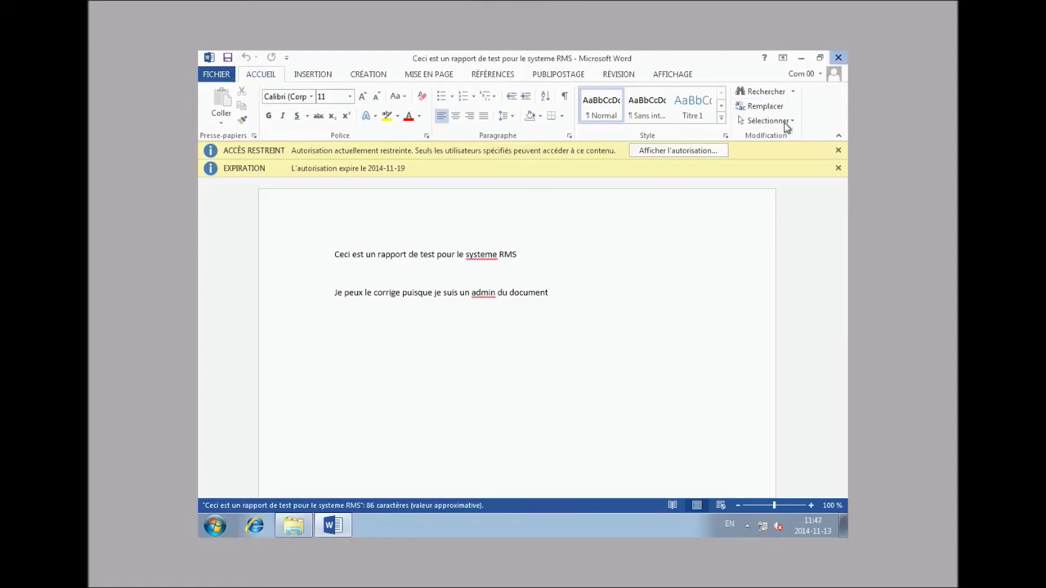
key("alt+F4")
End the Com 00 Windows session.
left_click(214, 525)
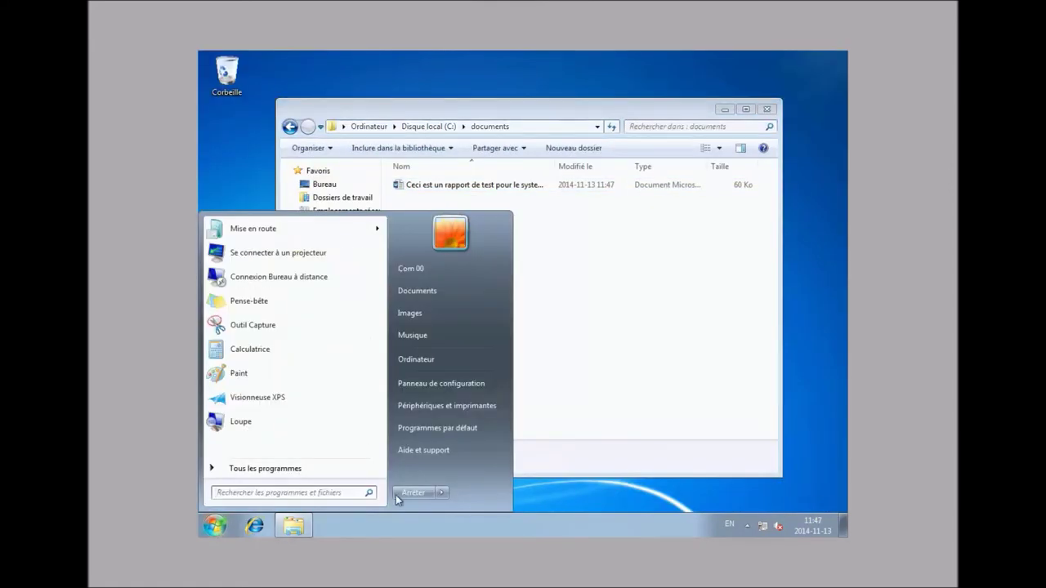
left_click(441, 493)
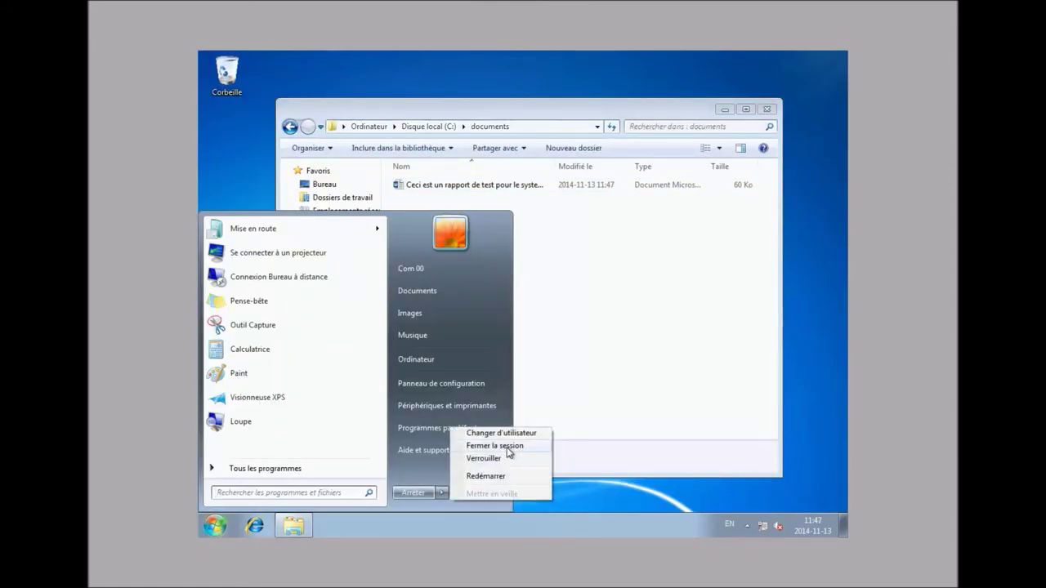
left_click(495, 446)
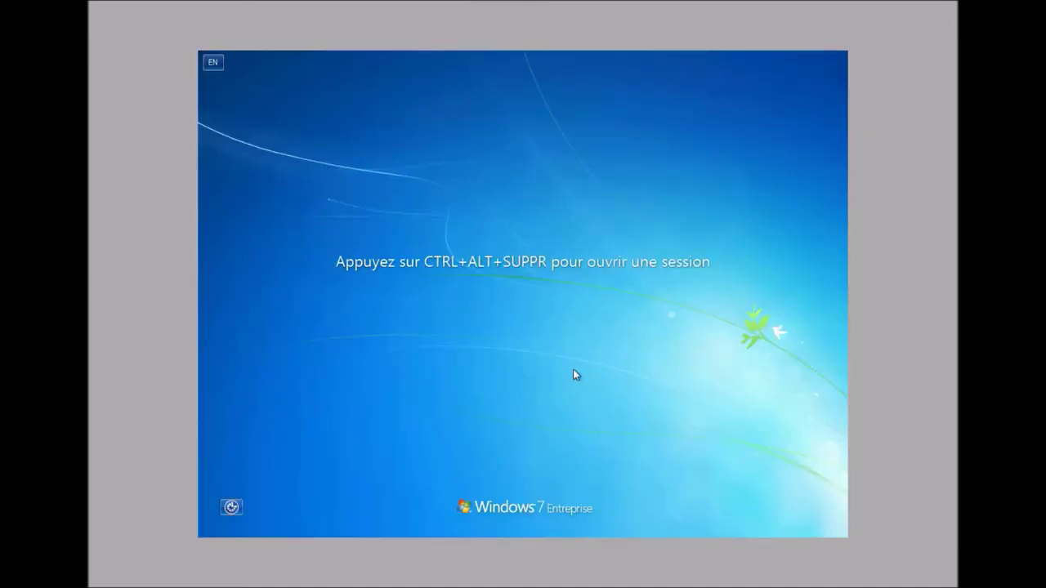
Log on to Windows as another user with the domain administrator account, entering its user name and password.
key("ctrl+alt+Delete")
left_click(529, 419)
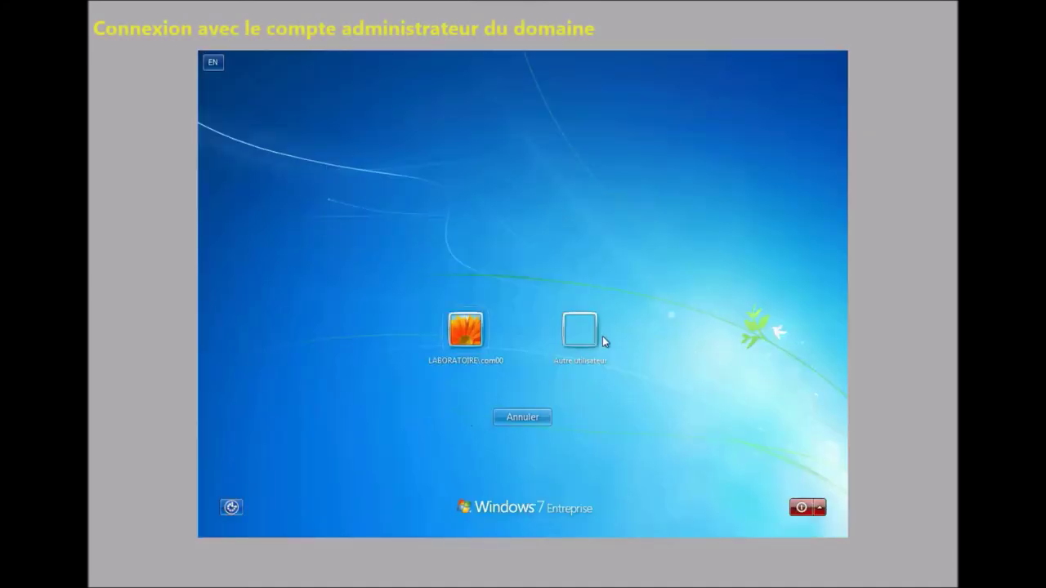
left_click(574, 329)
type("f")
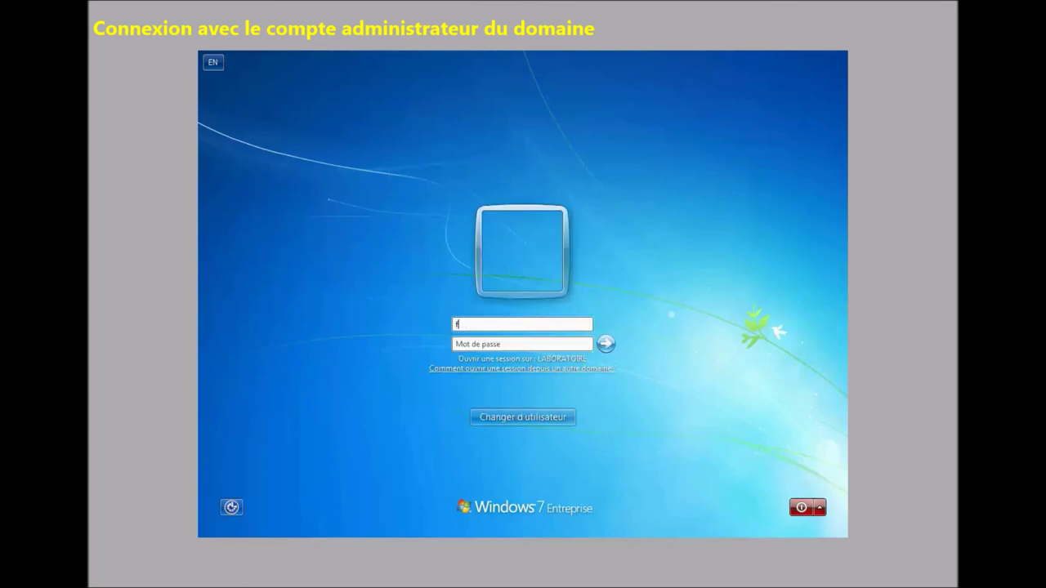
type("••")
key("Return")
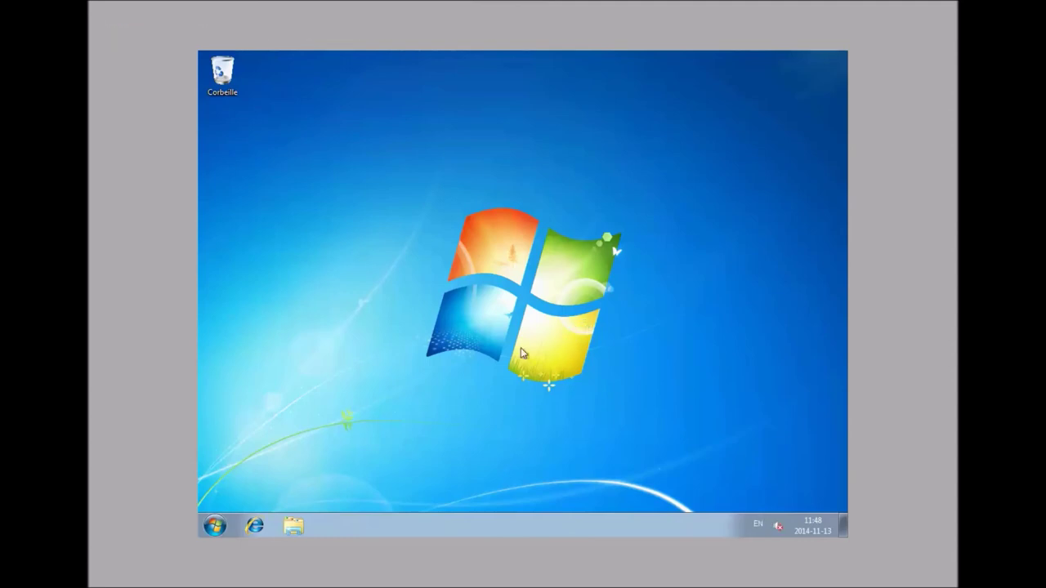
Try to open the RMS test report from the documents folder on Disque local (C:) with the domain administrator account.
left_click(296, 527)
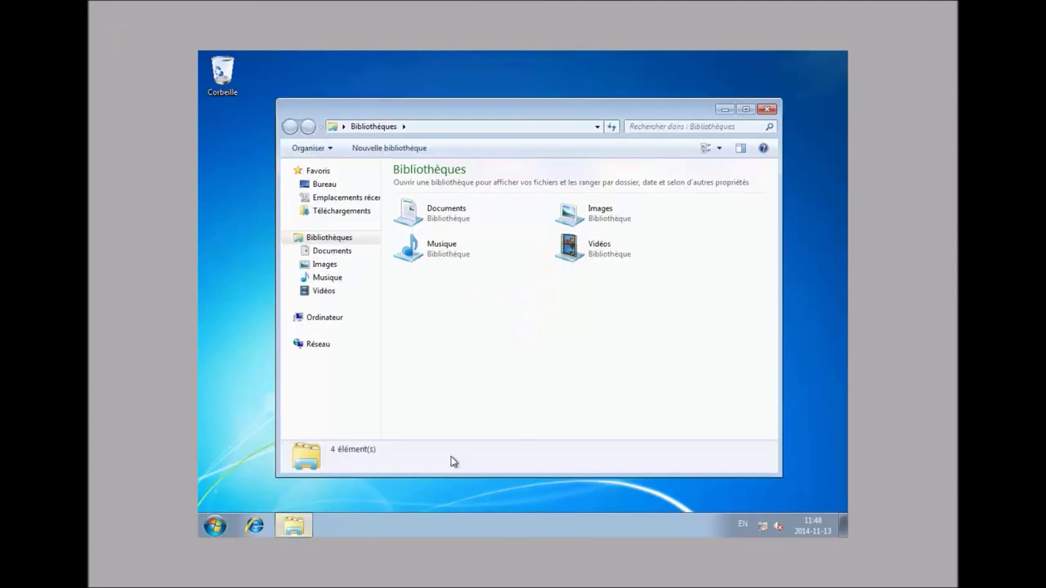
left_click(319, 317)
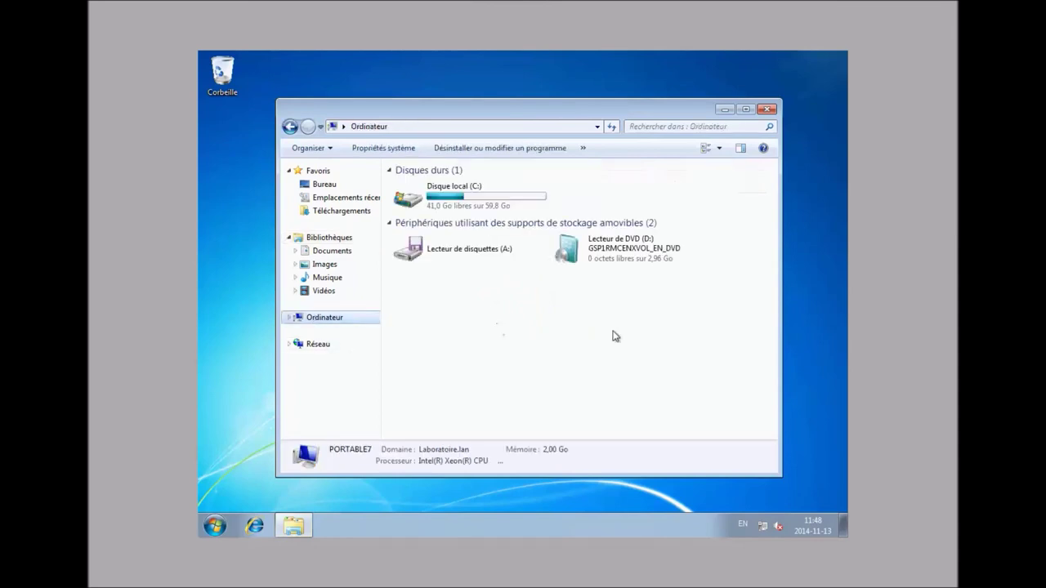
double_click(482, 201)
double_click(425, 185)
double_click(473, 187)
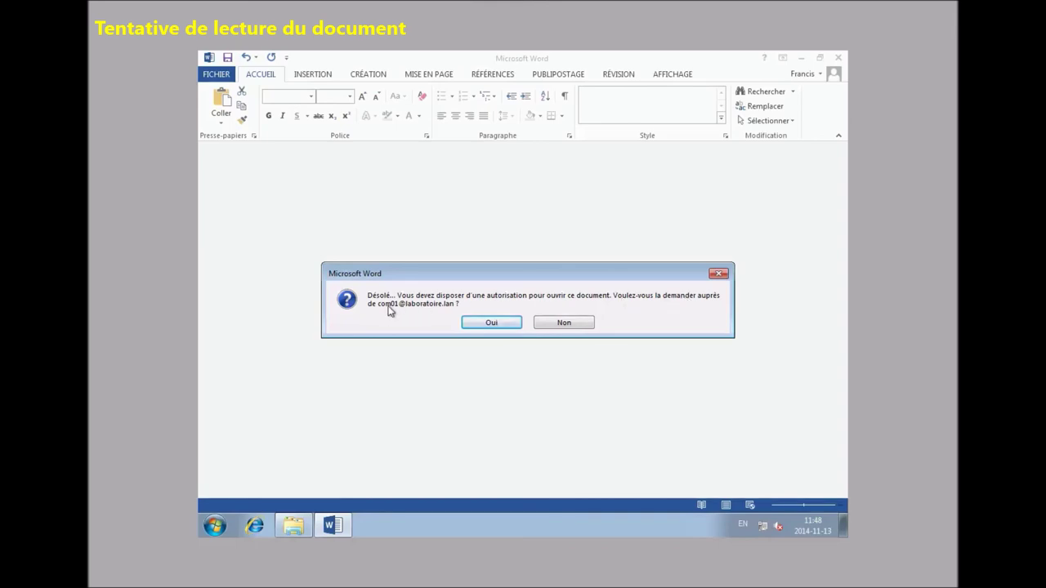
Decline to request permission for the report and close both Word and the documents folder window.
left_click(564, 322)
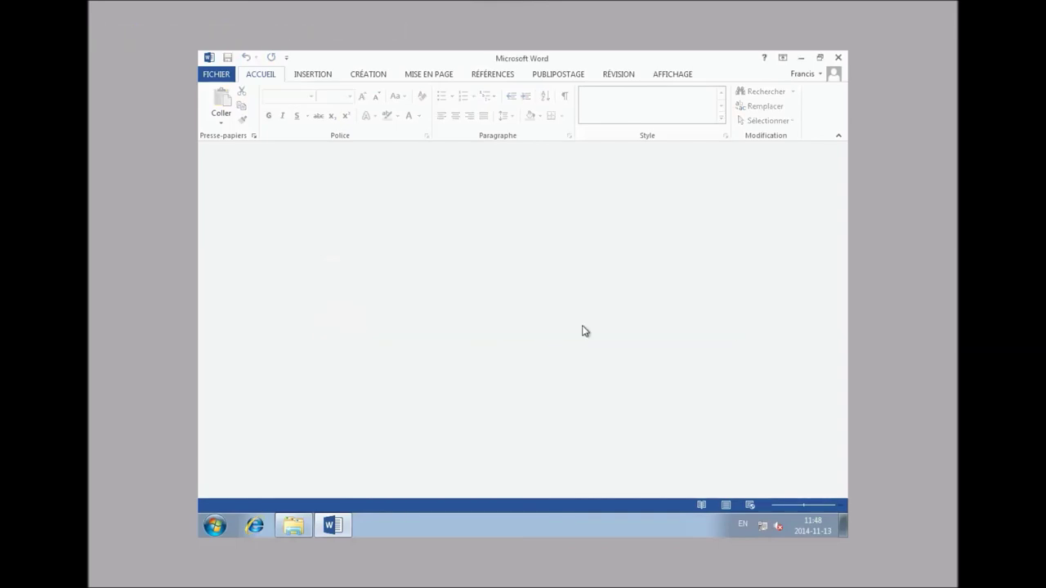
left_click(837, 57)
left_click(738, 197)
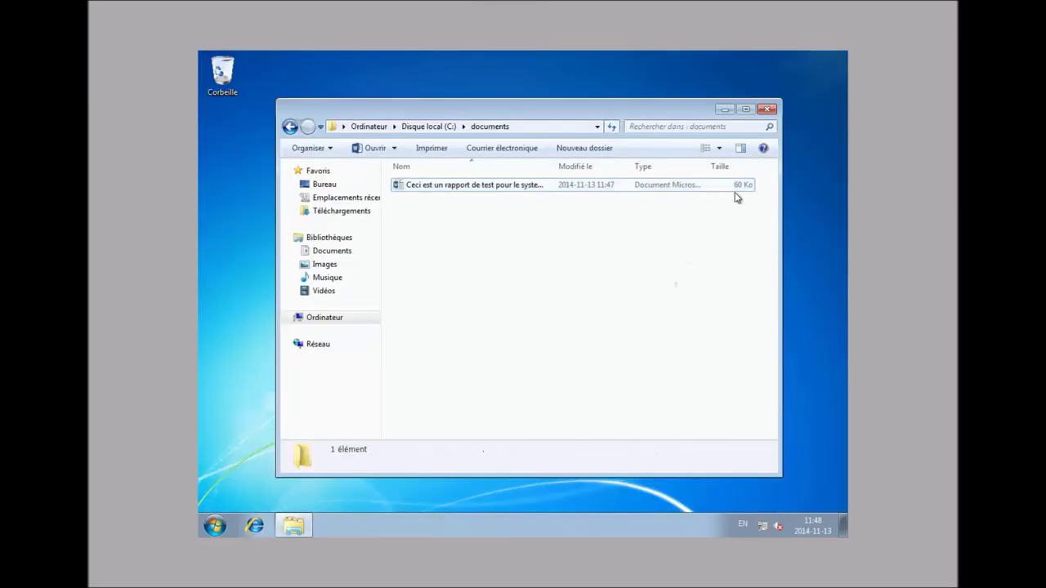
left_click(767, 109)
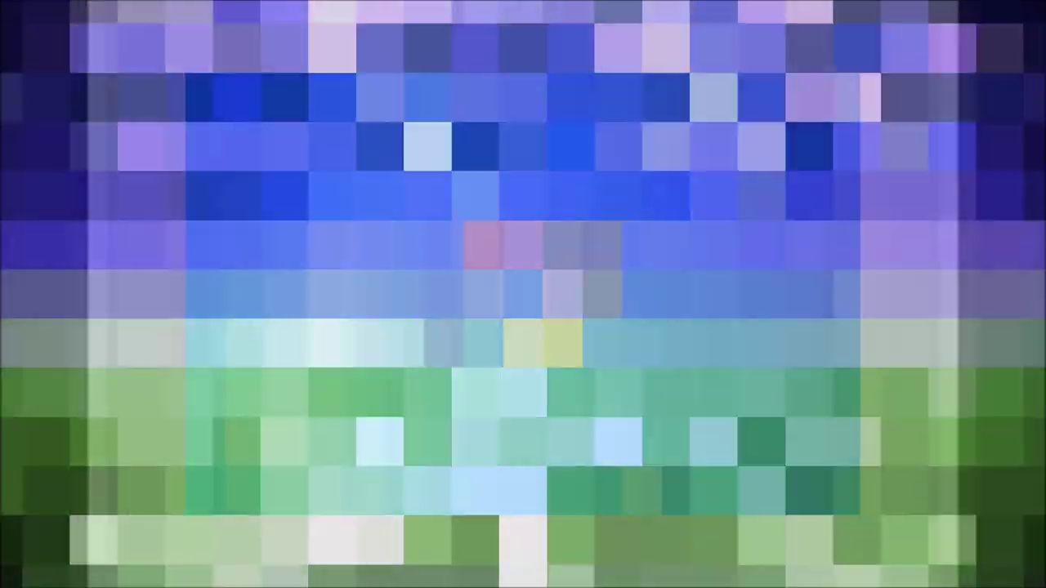